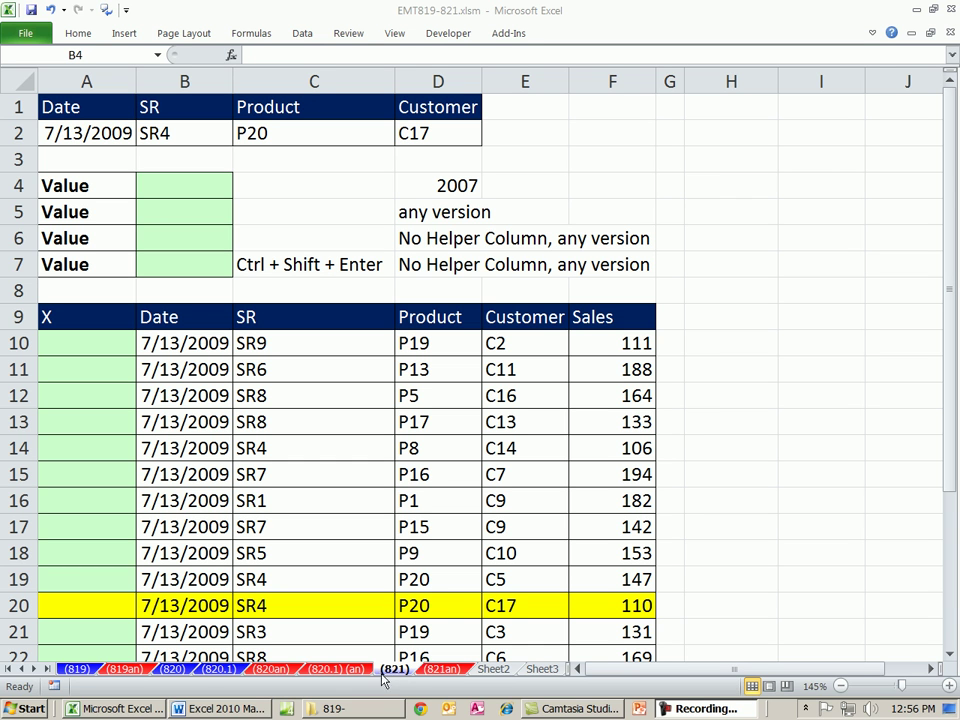
# Review the criteria in A2:D2 and the matching sales value 110 in F20
pyautogui.click(421, 16)
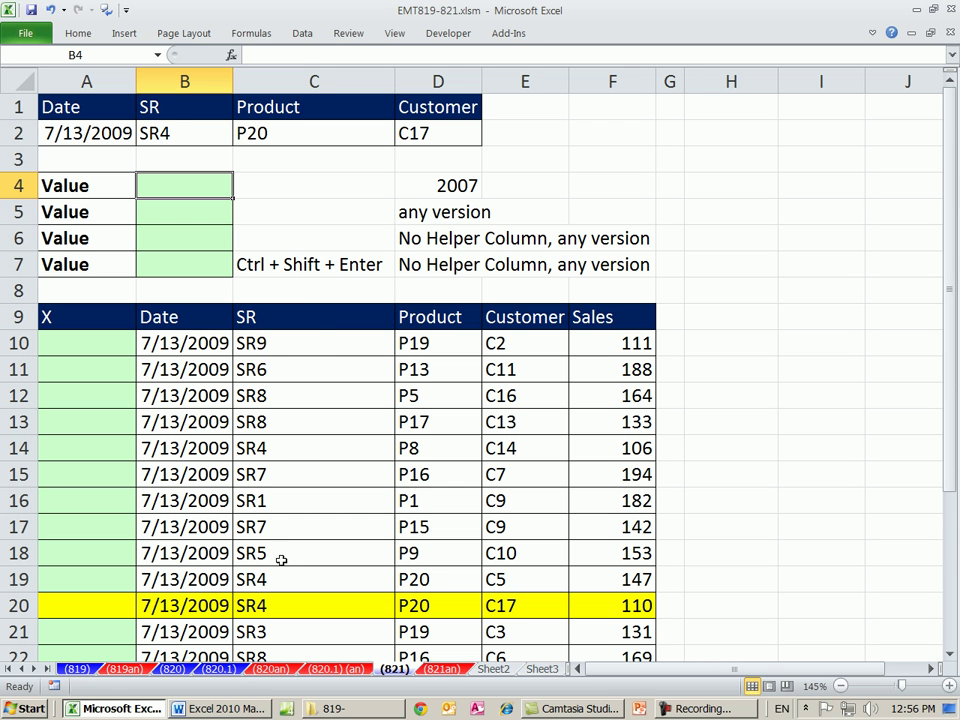
pyautogui.click(93, 133)
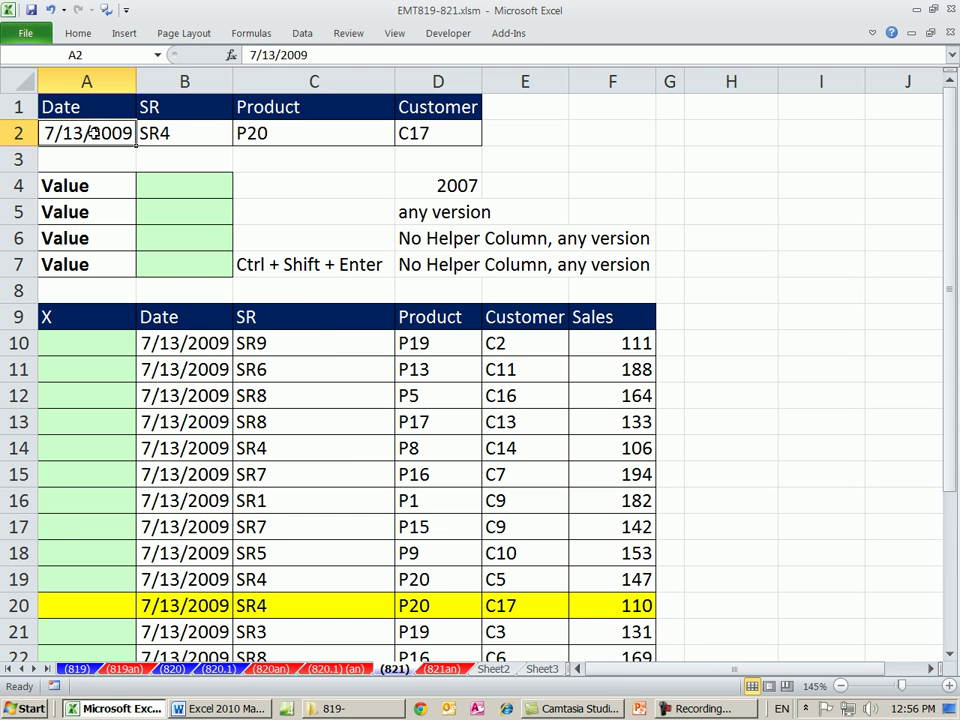
pyautogui.click(172, 133)
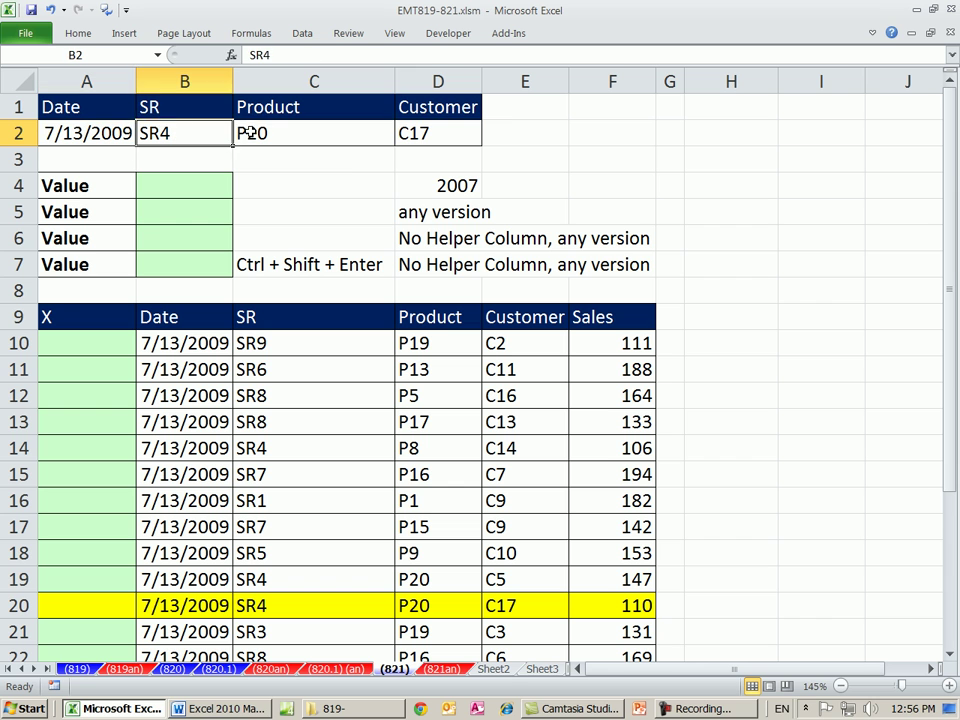
pyautogui.click(314, 133)
pyautogui.click(428, 133)
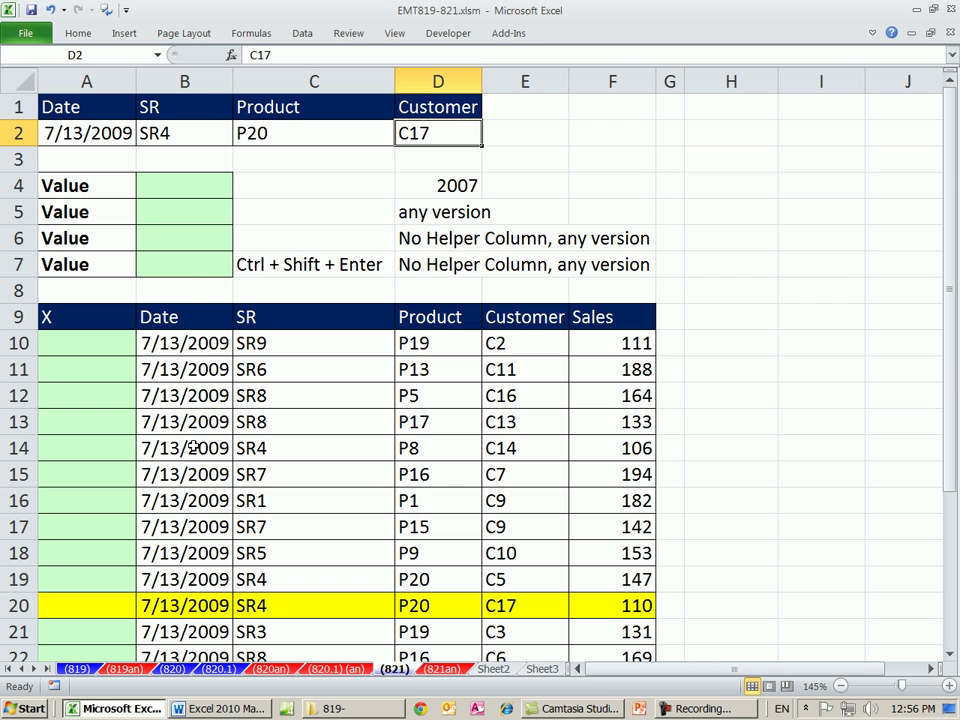
pyautogui.click(606, 611)
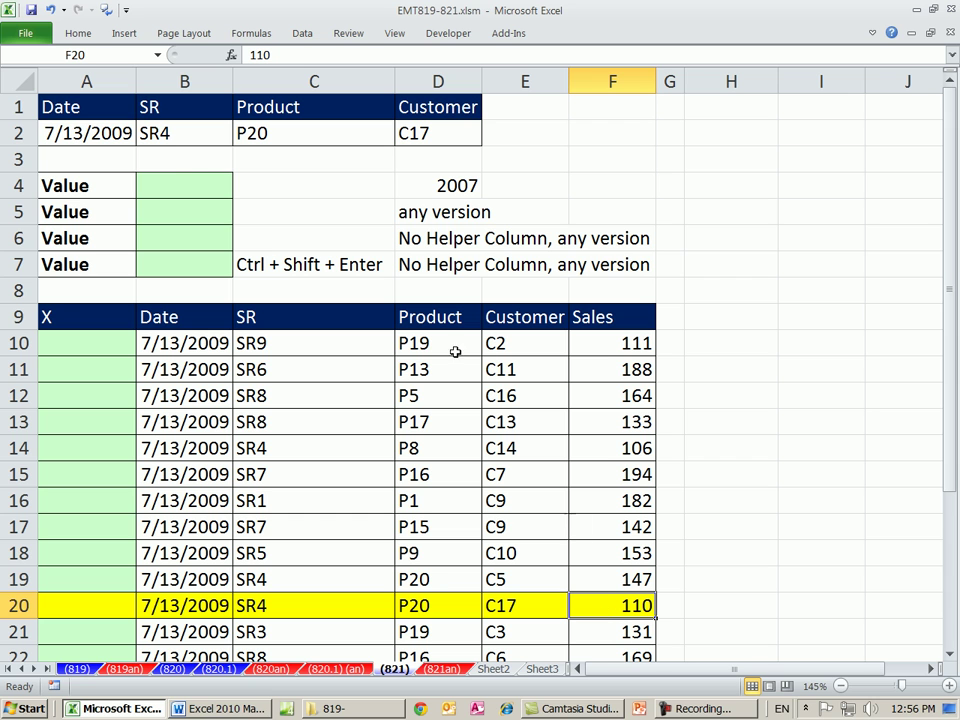
pyautogui.click(201, 189)
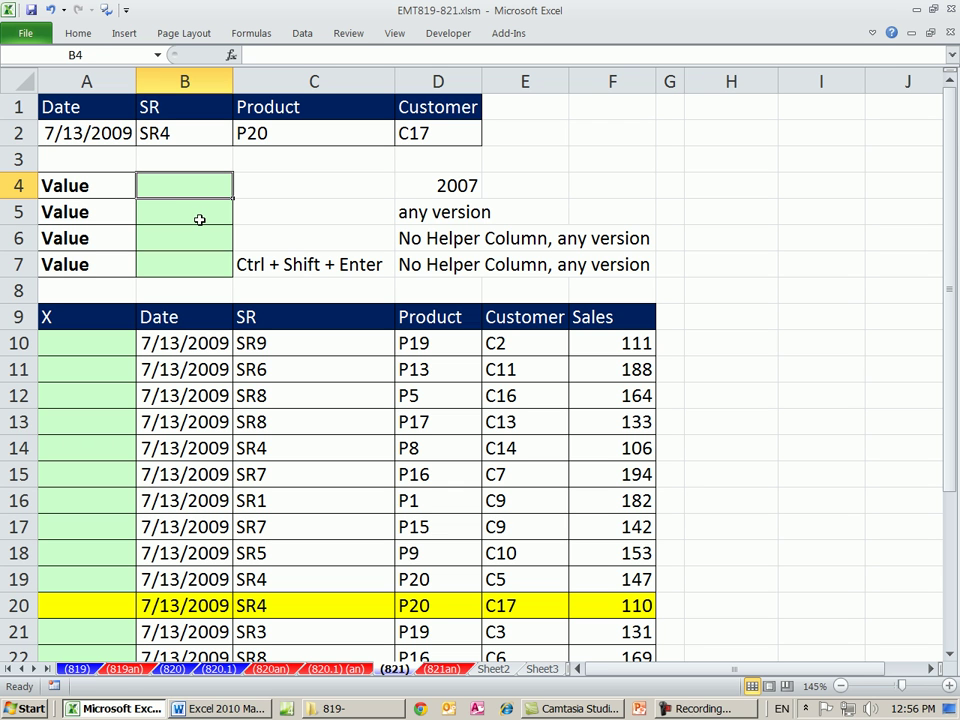
pyautogui.click(204, 218)
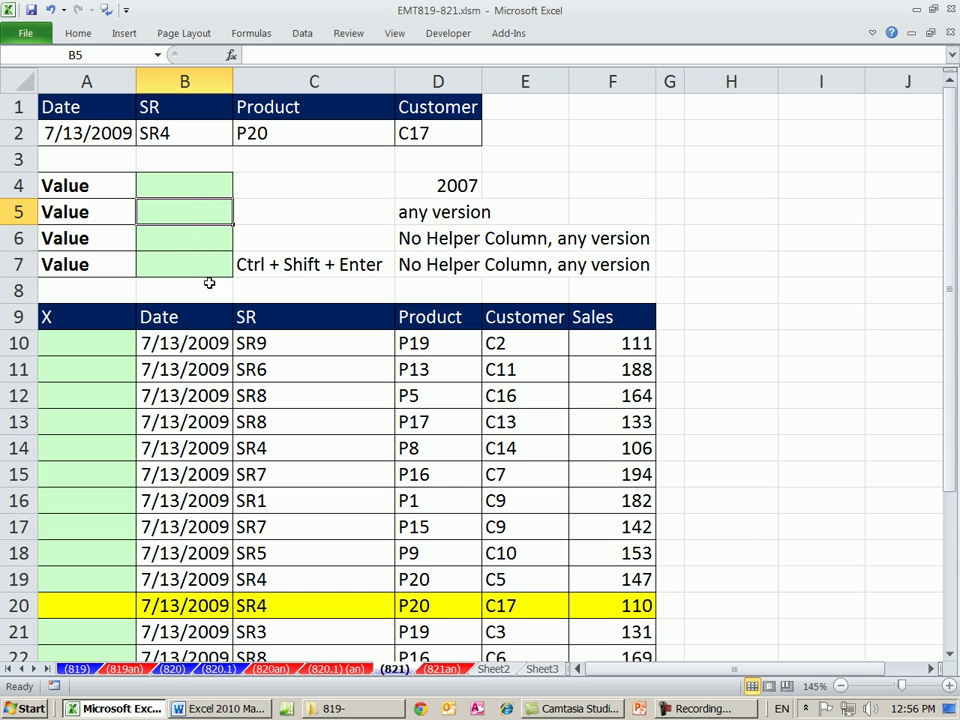
pyautogui.click(166, 179)
# Start a SUMIFS in B4 with the absolute sum range $F$10:$F$29
pyautogui.write('=sumif')
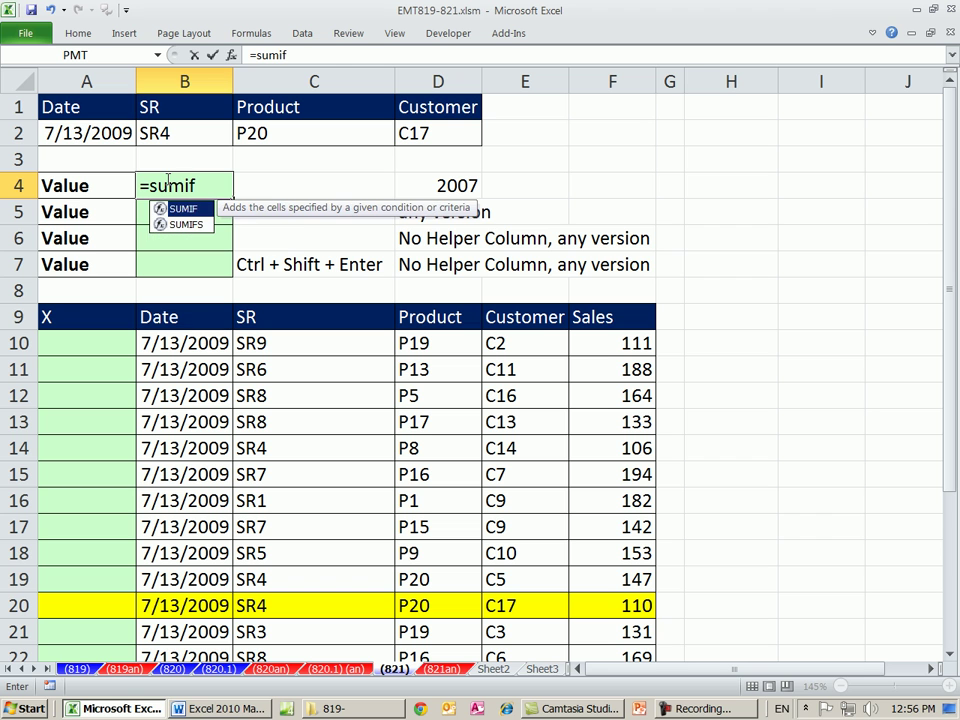
pyautogui.write('s')
pyautogui.press('Tab')
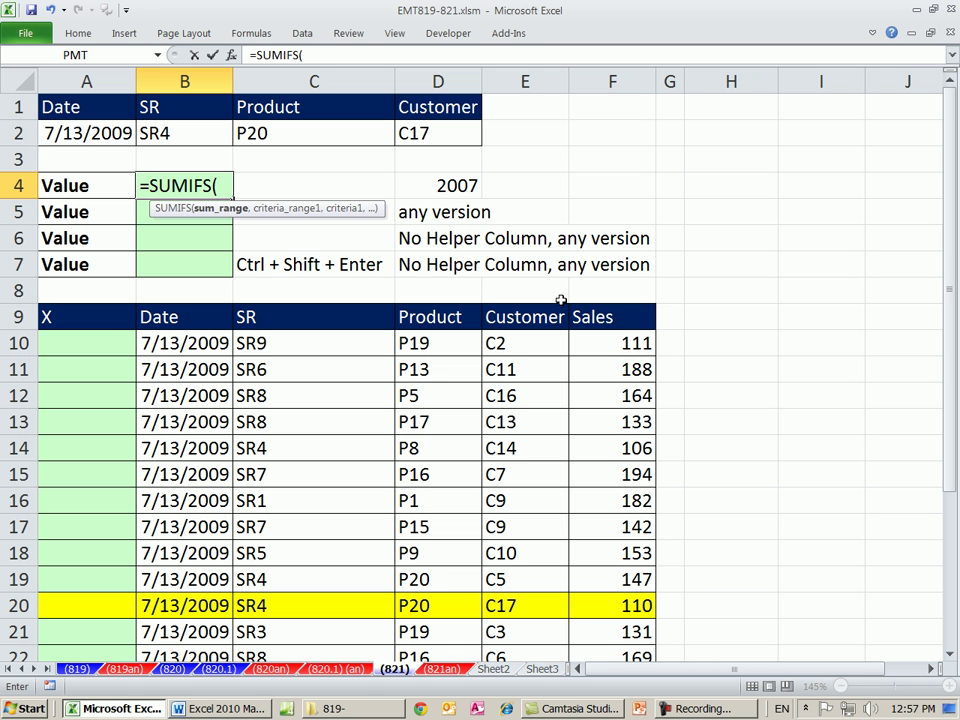
pyautogui.click(619, 345)
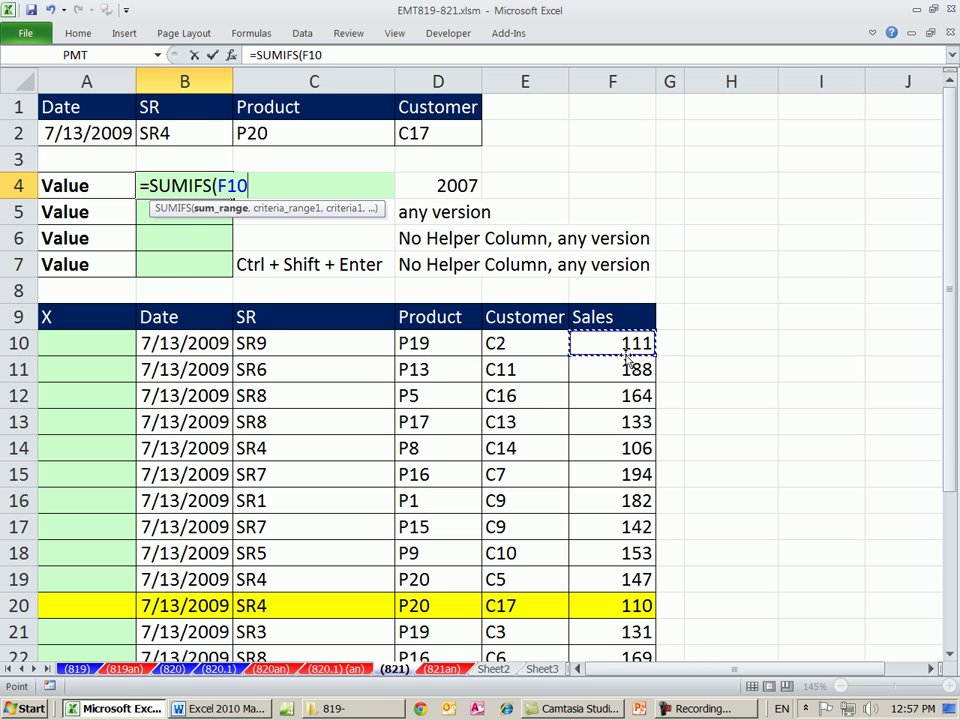
pyautogui.hotkey('ctrl', 'shift', 'Down')
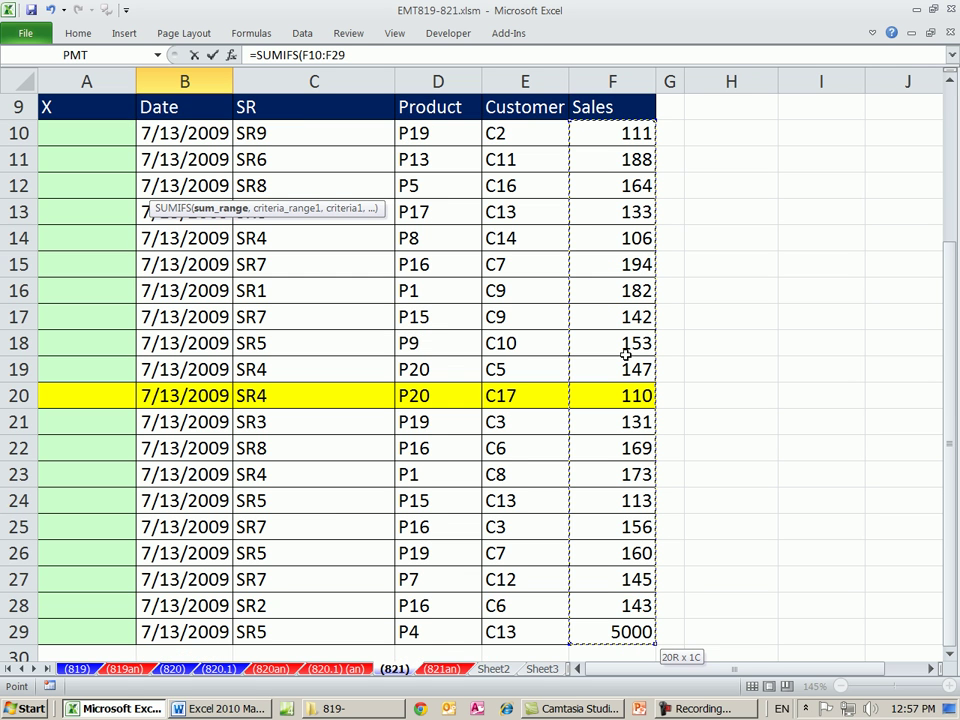
pyautogui.press('F4')
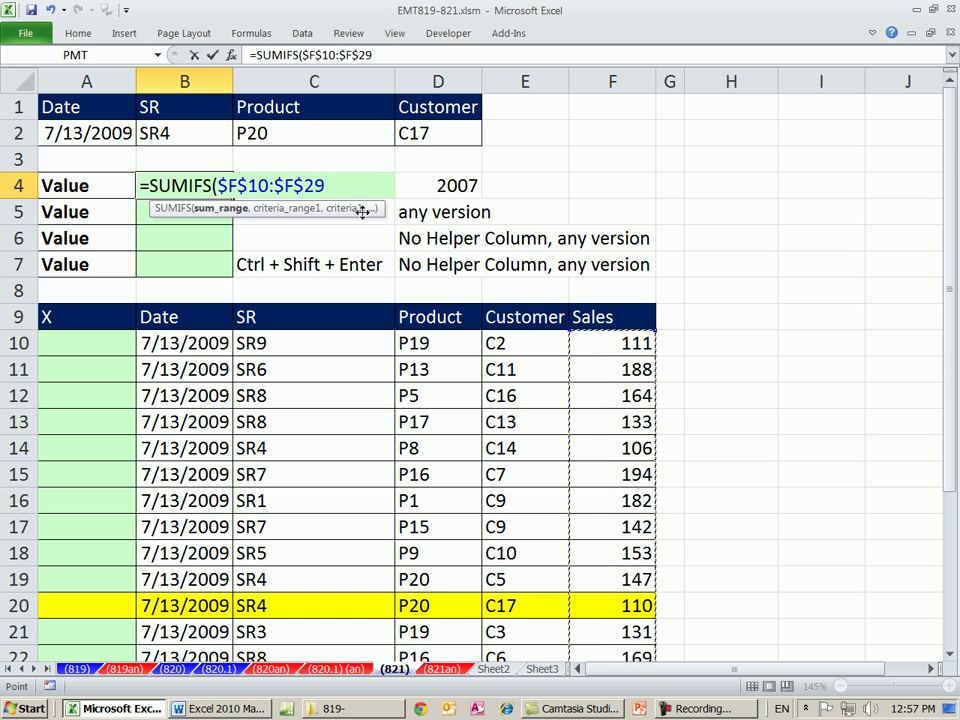
pyautogui.write(',')
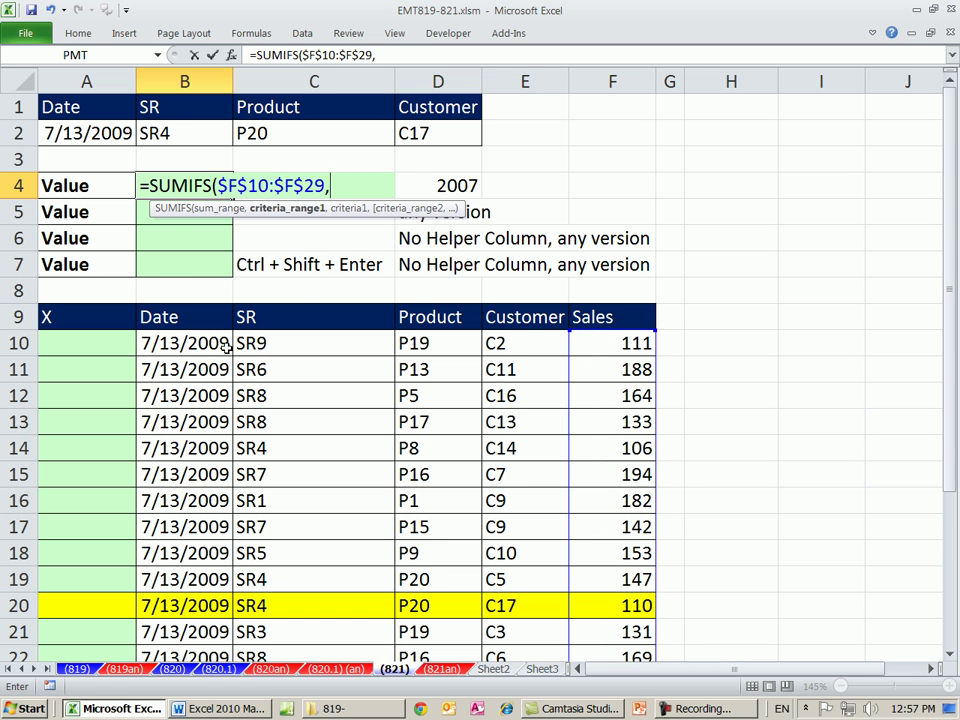
# Add the criteria pairs $B$10:$B$29 with A2 and $C$10:$C$29 with B2
pyautogui.click(167, 343)
pyautogui.hotkey('ctrl', 'shift', 'Down')
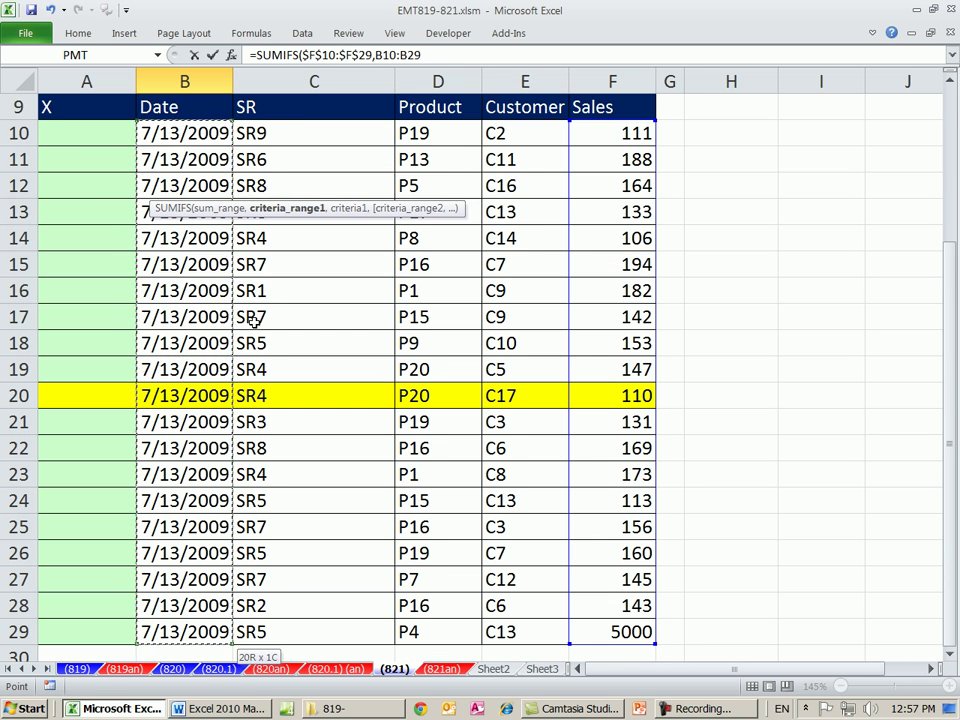
pyautogui.press('F4')
pyautogui.write(',')
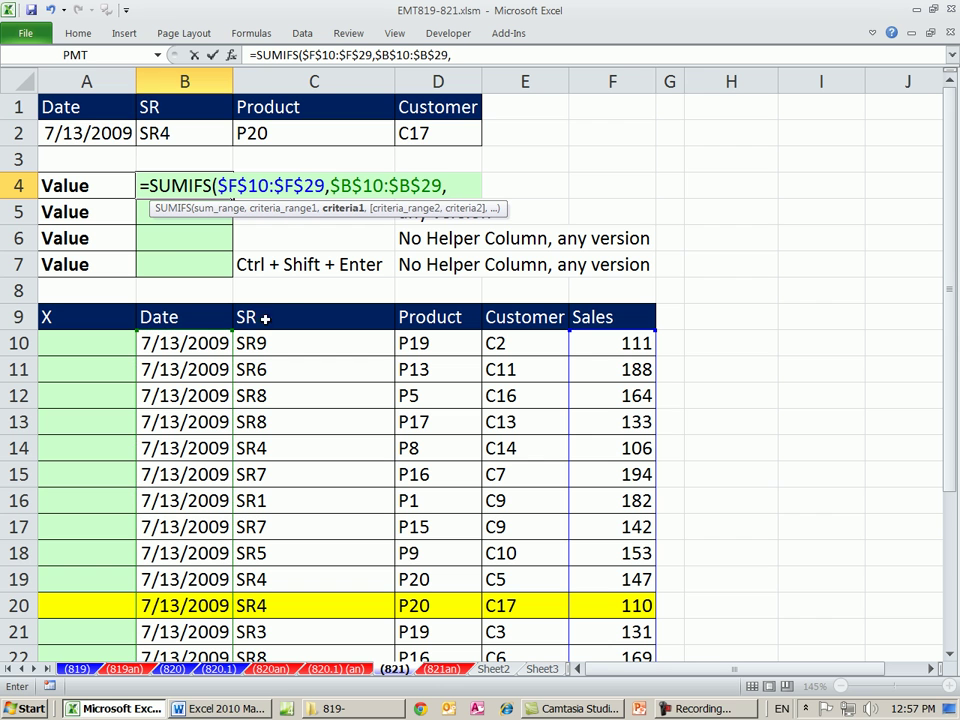
pyautogui.click(124, 132)
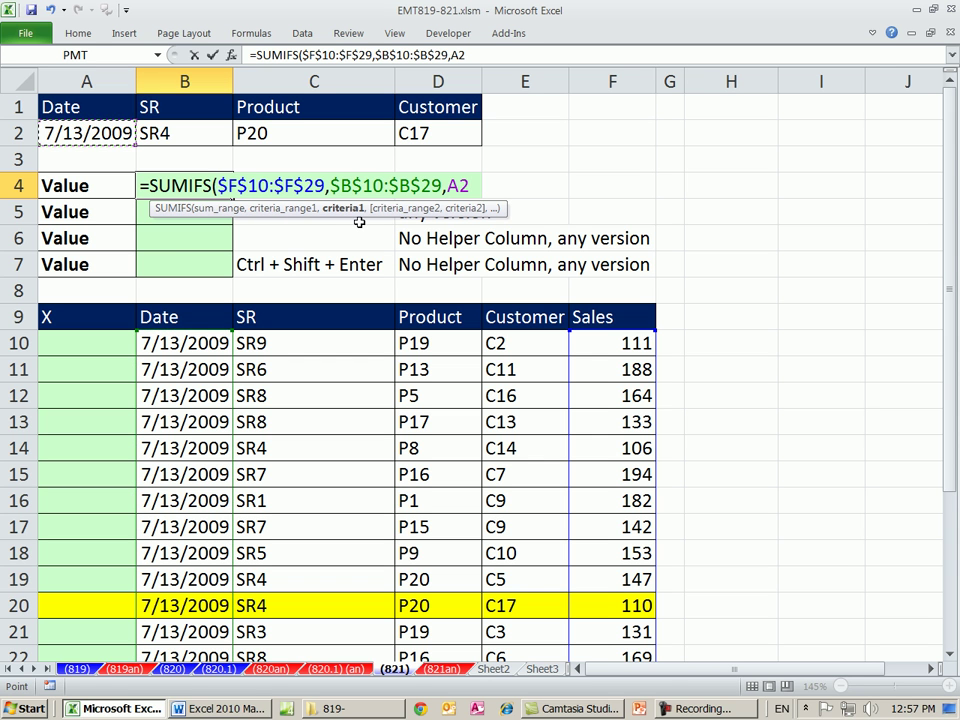
pyautogui.write(',')
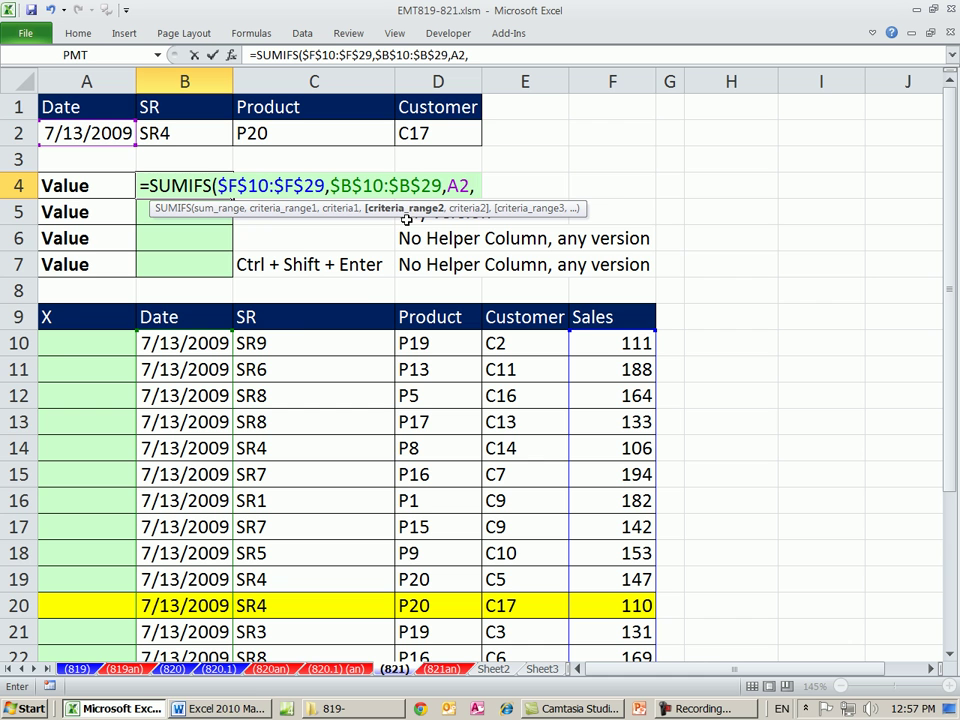
pyautogui.click(320, 337)
pyautogui.hotkey('ctrl', 'shift', 'Down')
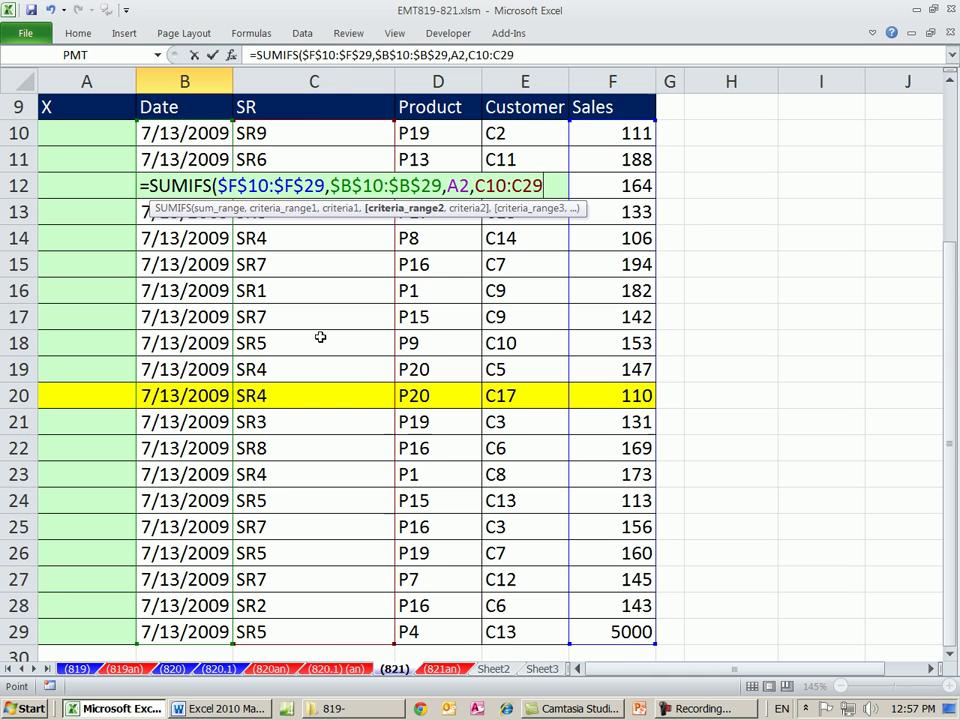
pyautogui.press('F4')
pyautogui.write(',')
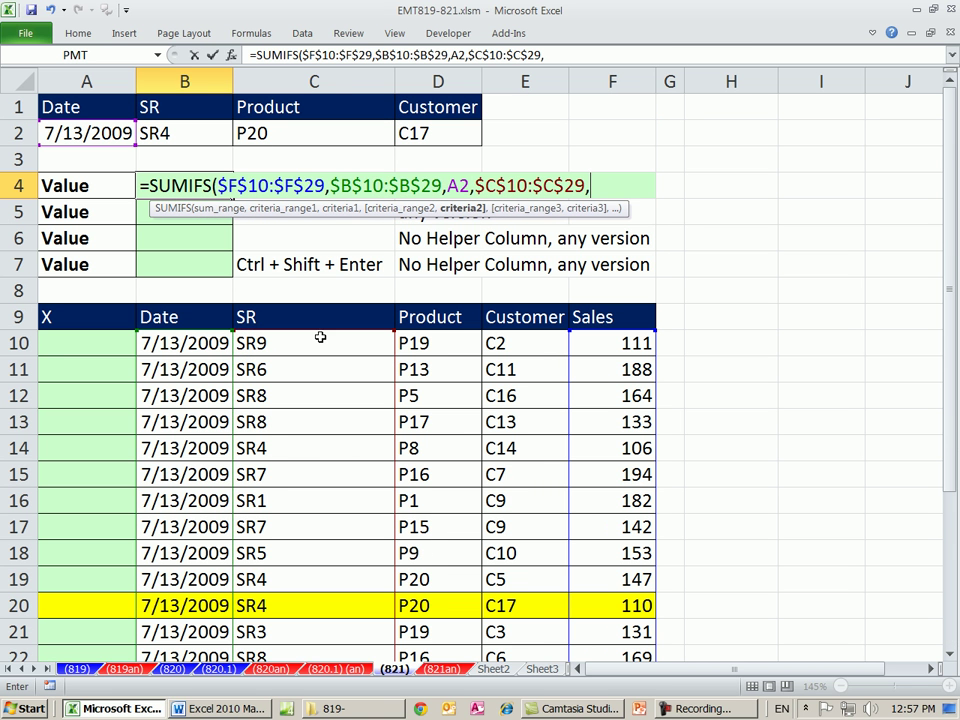
pyautogui.click(202, 132)
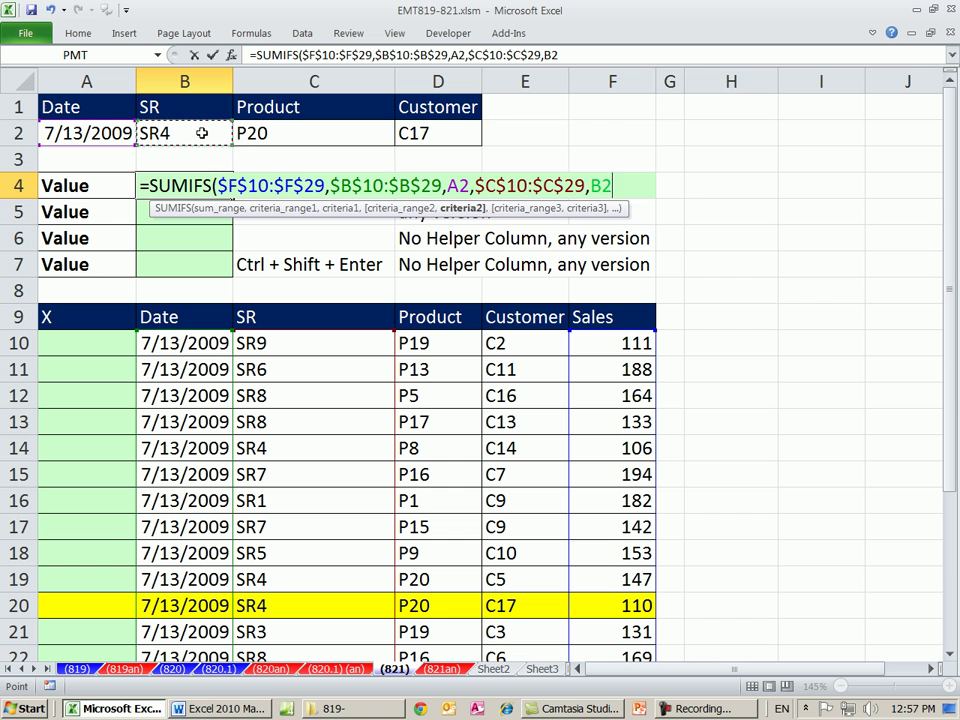
pyautogui.write(',')
# Add the pairs $D$10:$D$29 with C2 and $E$10:$E$29 with D2, then close the formula
pyautogui.click(433, 343)
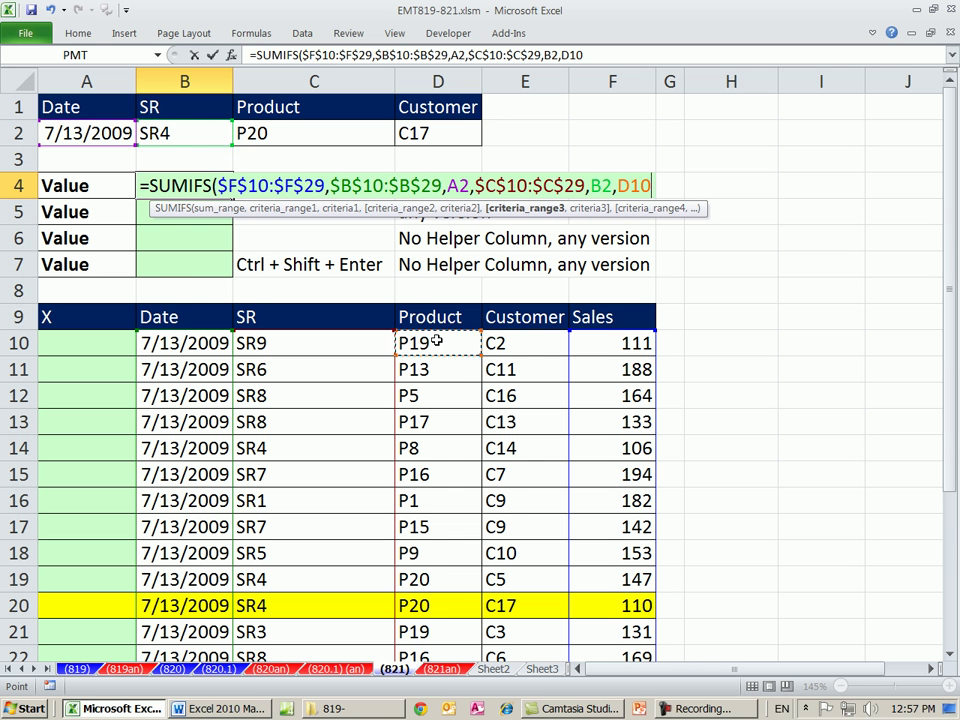
pyautogui.hotkey('ctrl', 'shift', 'Down')
pyautogui.press('F4')
pyautogui.write(',')
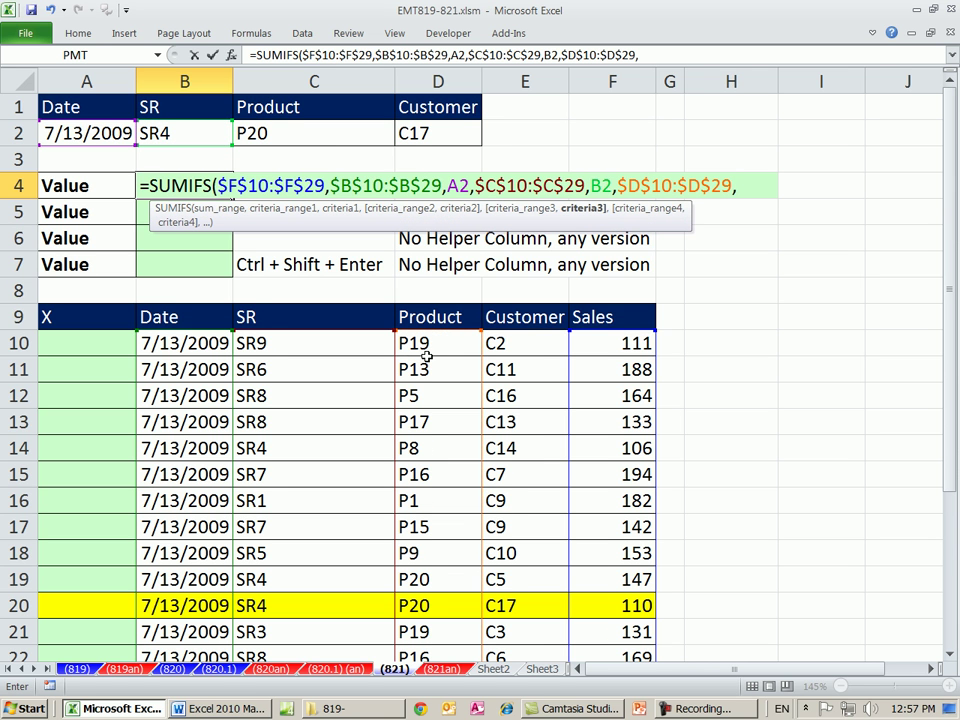
pyautogui.click(362, 137)
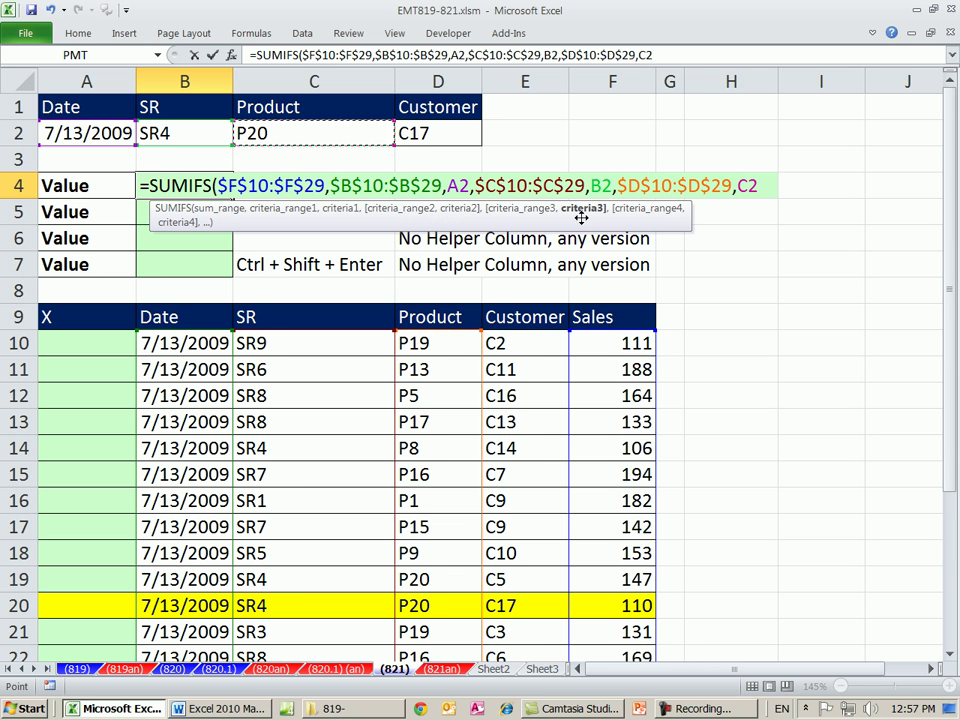
pyautogui.write(',')
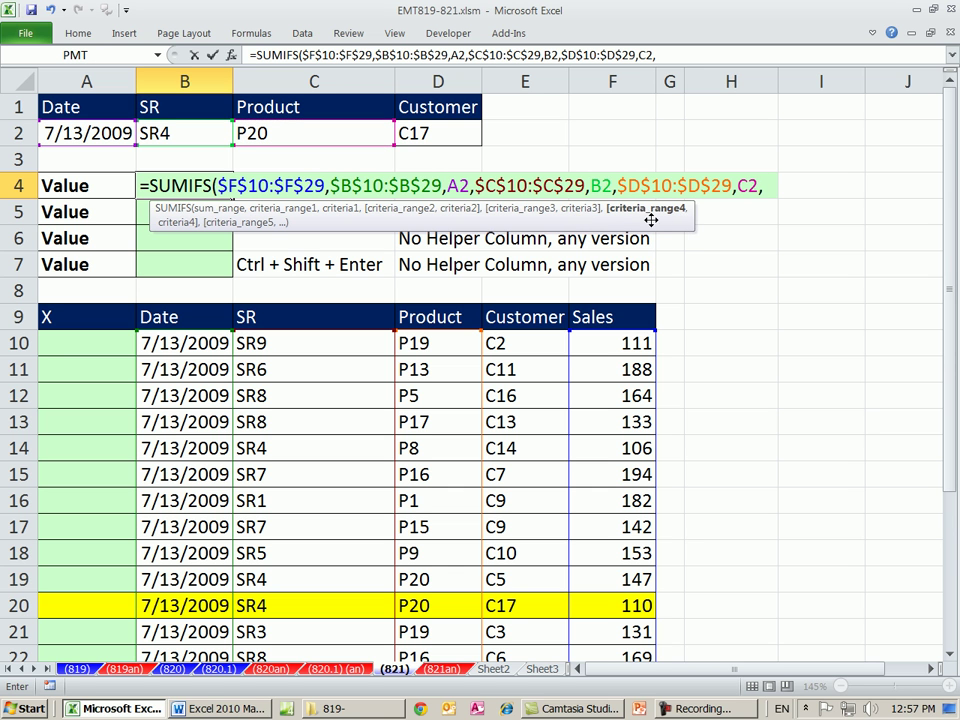
pyautogui.click(535, 343)
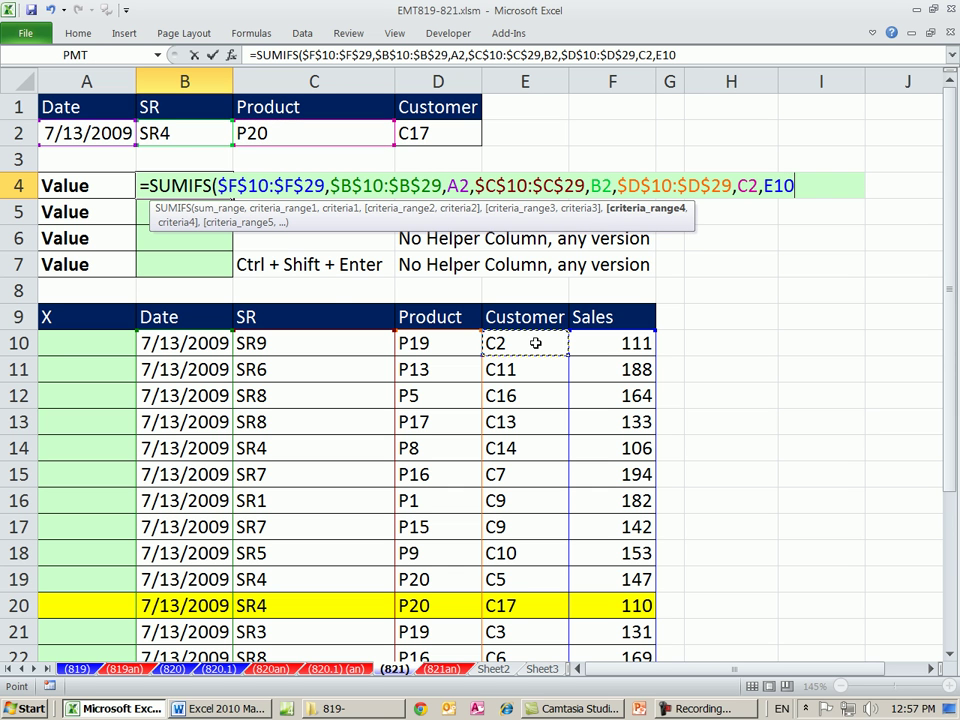
pyautogui.hotkey('ctrl', 'shift', 'Down')
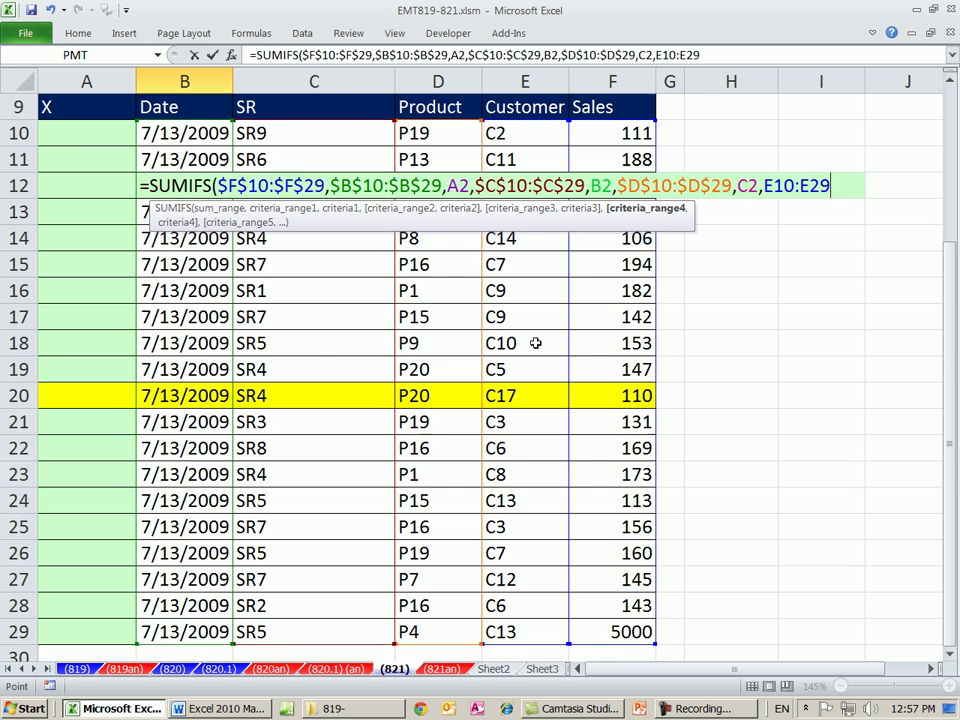
pyautogui.press('F4')
pyautogui.write(',')
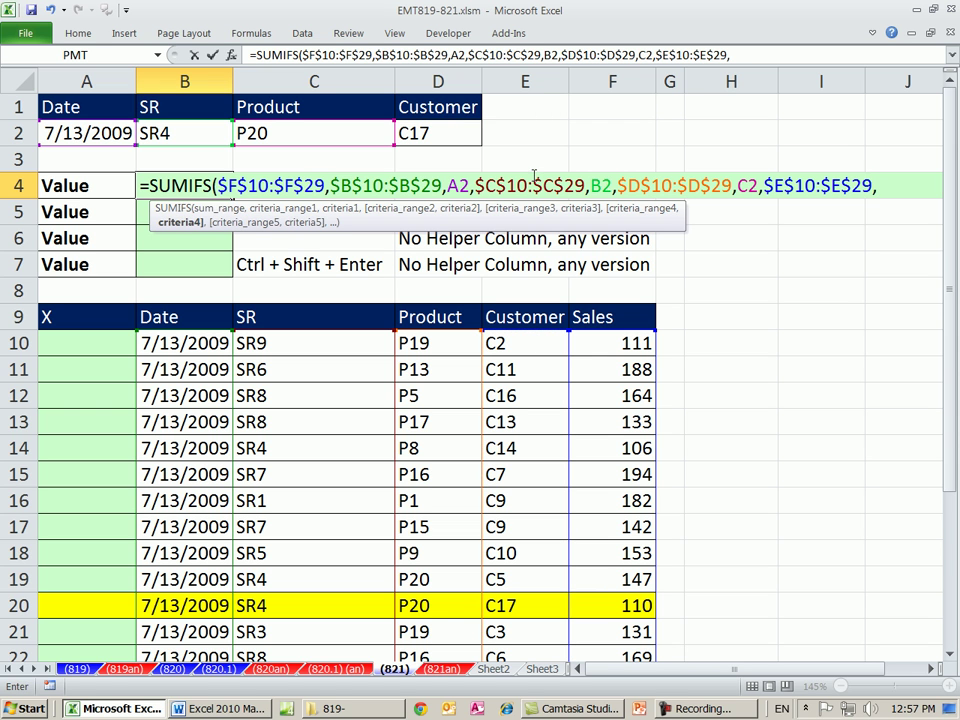
pyautogui.click(437, 135)
pyautogui.write(')')
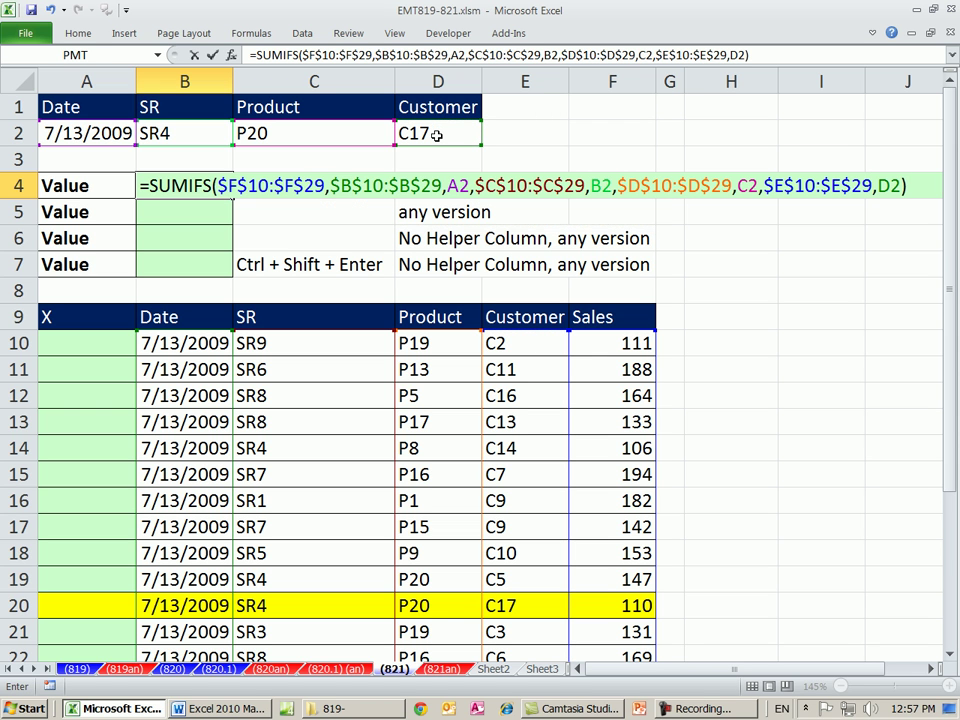
pyautogui.hotkey('ctrl', 'Return')
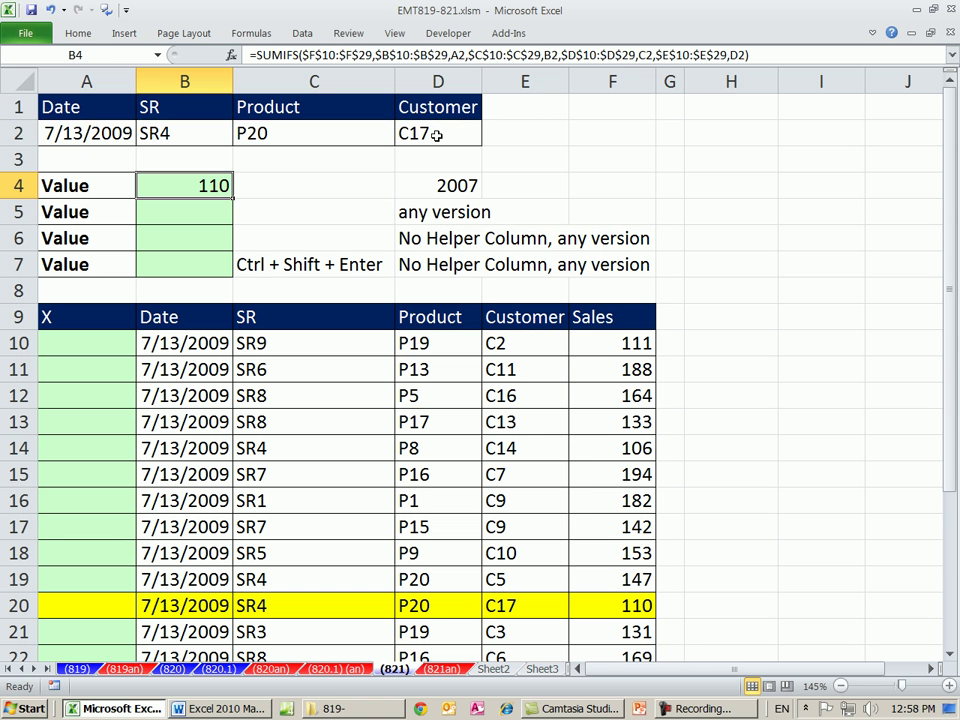
pyautogui.click(186, 136)
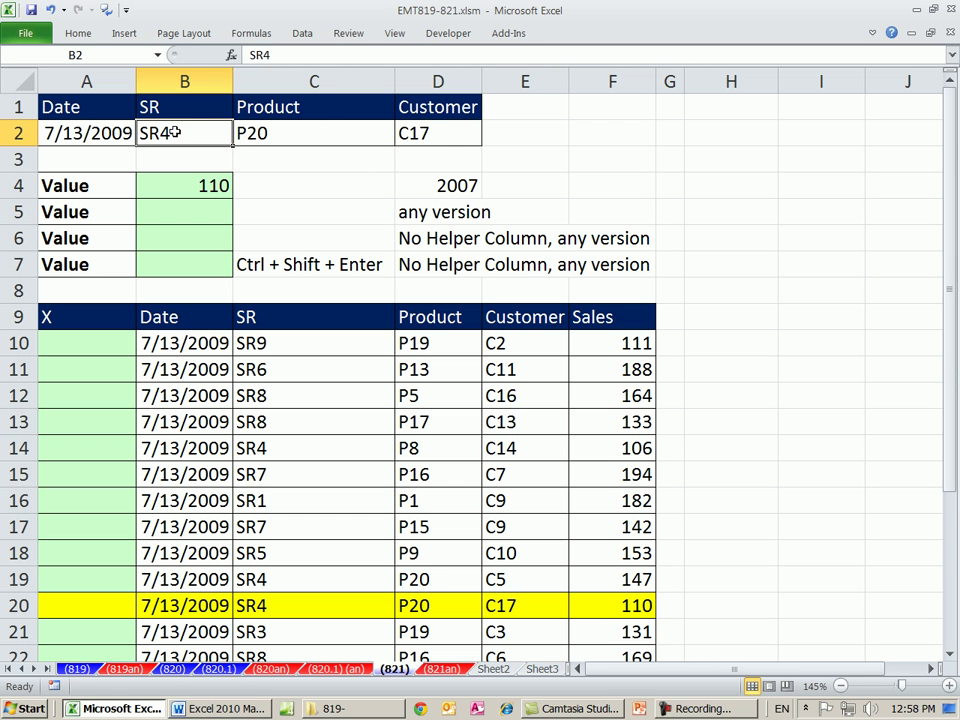
pyautogui.click(403, 131)
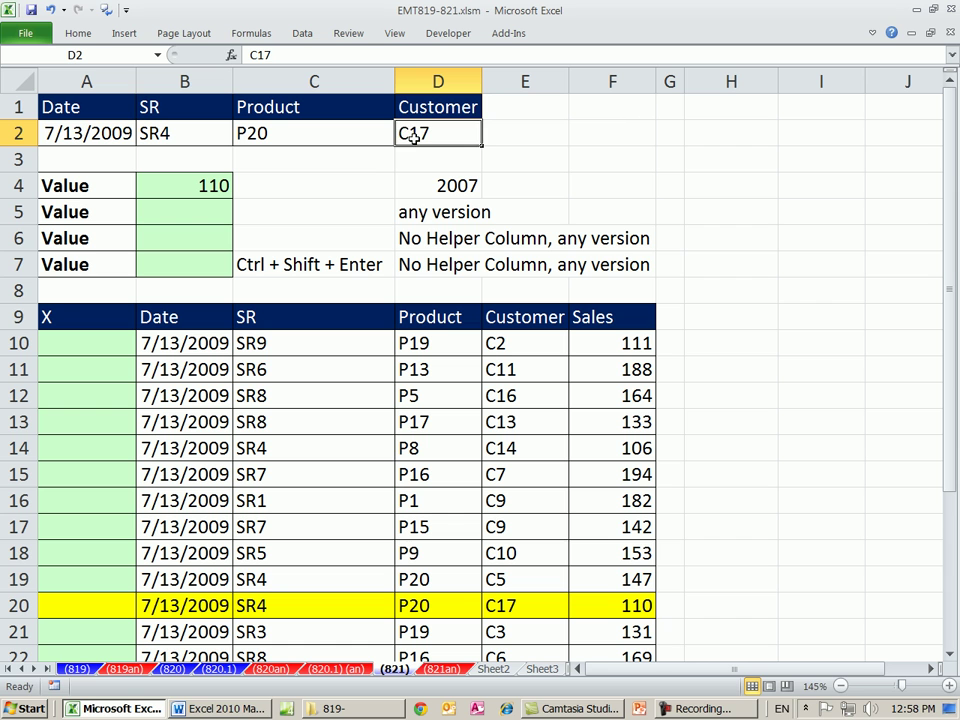
pyautogui.write('C5')
pyautogui.hotkey('ctrl', 'Return')
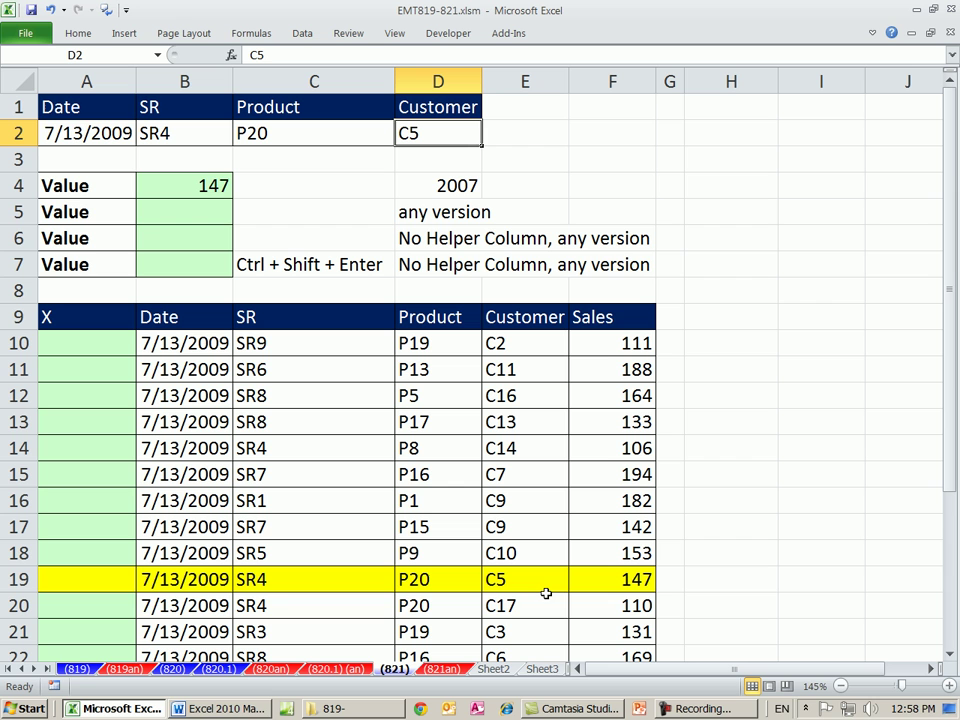
pyautogui.hotkey('ctrl', 'z')
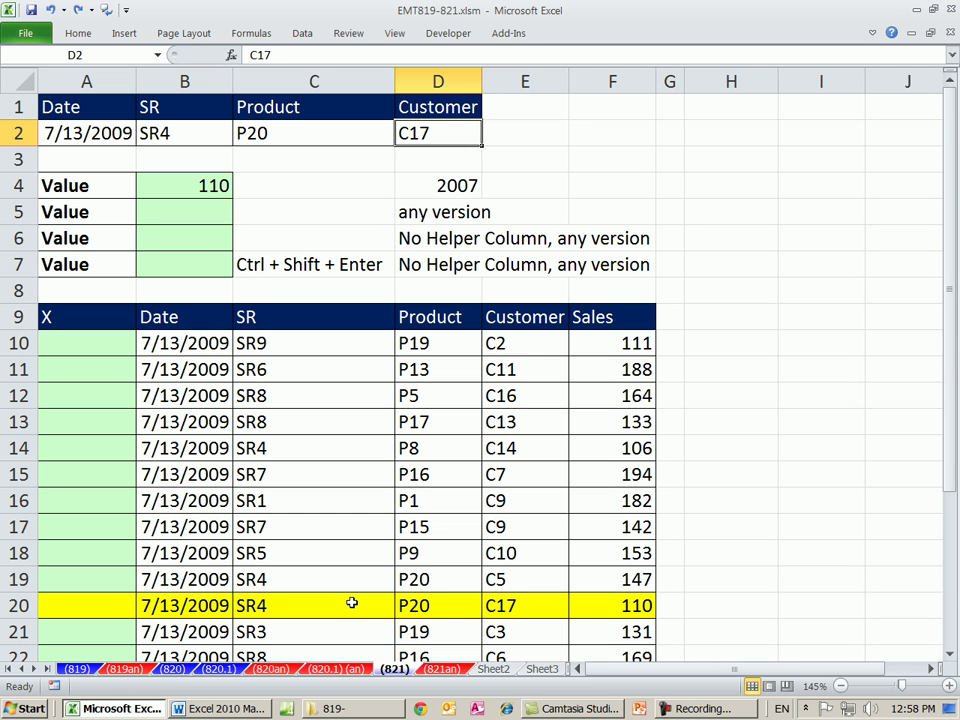
pyautogui.click(149, 209)
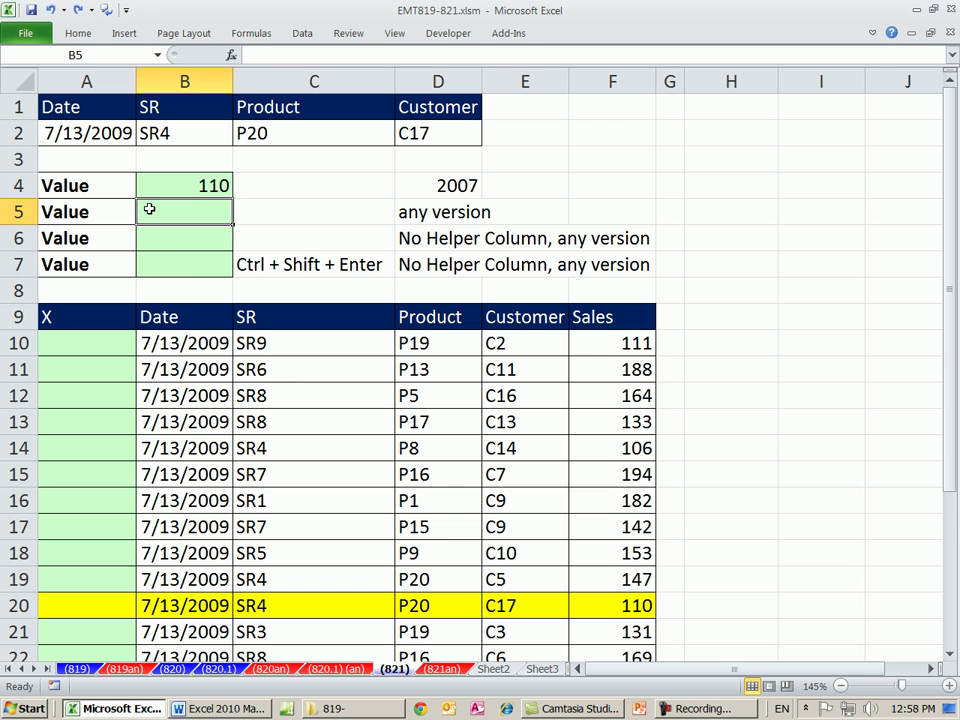
pyautogui.click(165, 191)
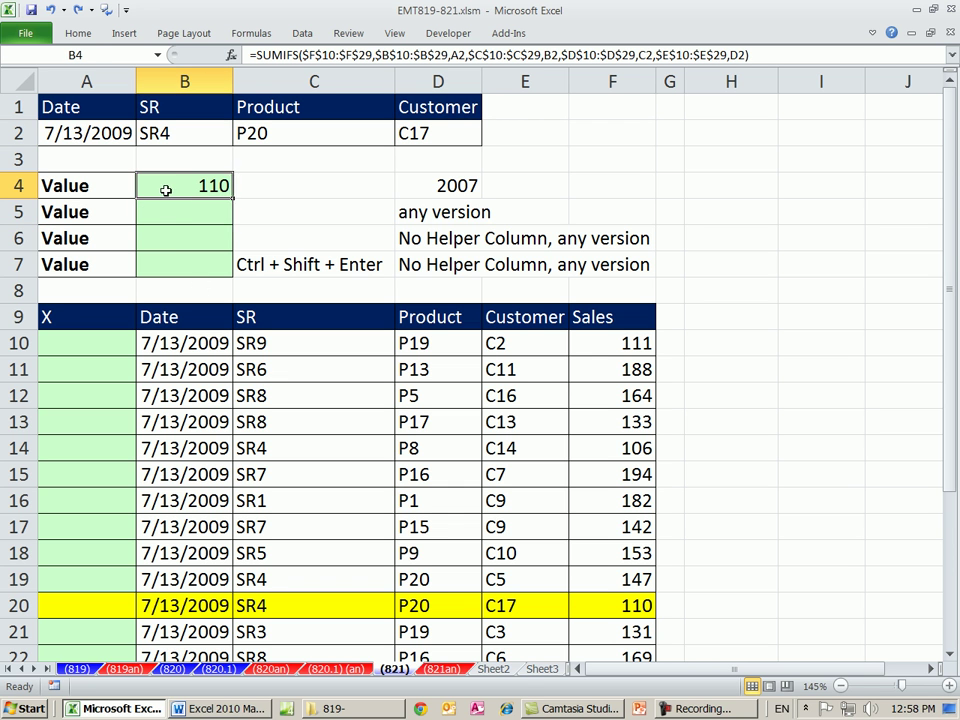
pyautogui.doubleClick(170, 186)
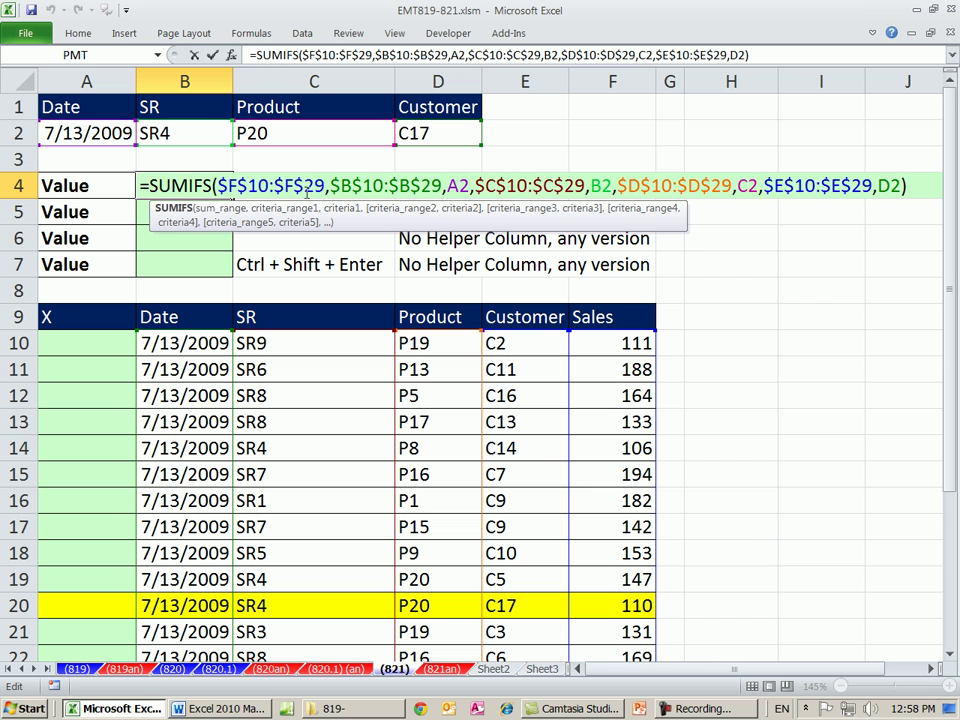
pyautogui.press('Escape')
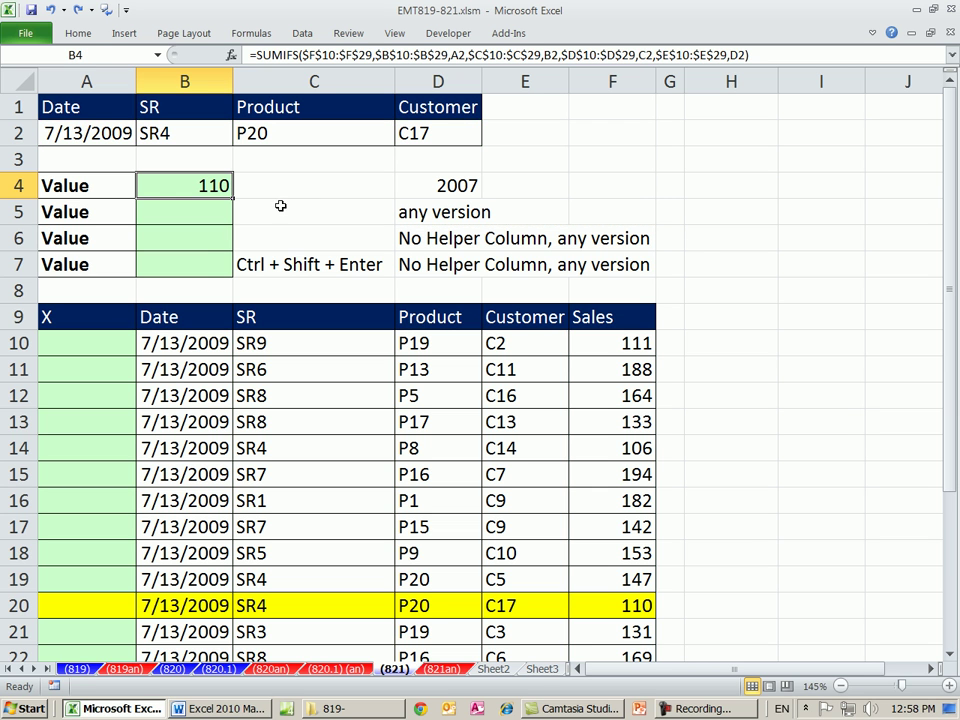
pyautogui.click(192, 212)
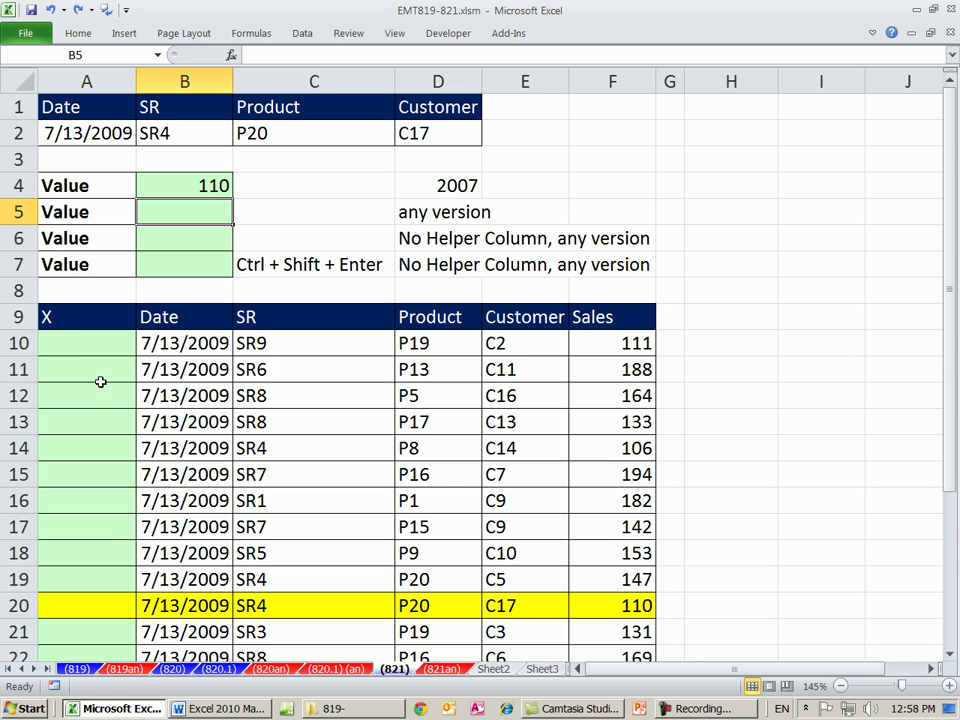
pyautogui.click(113, 606)
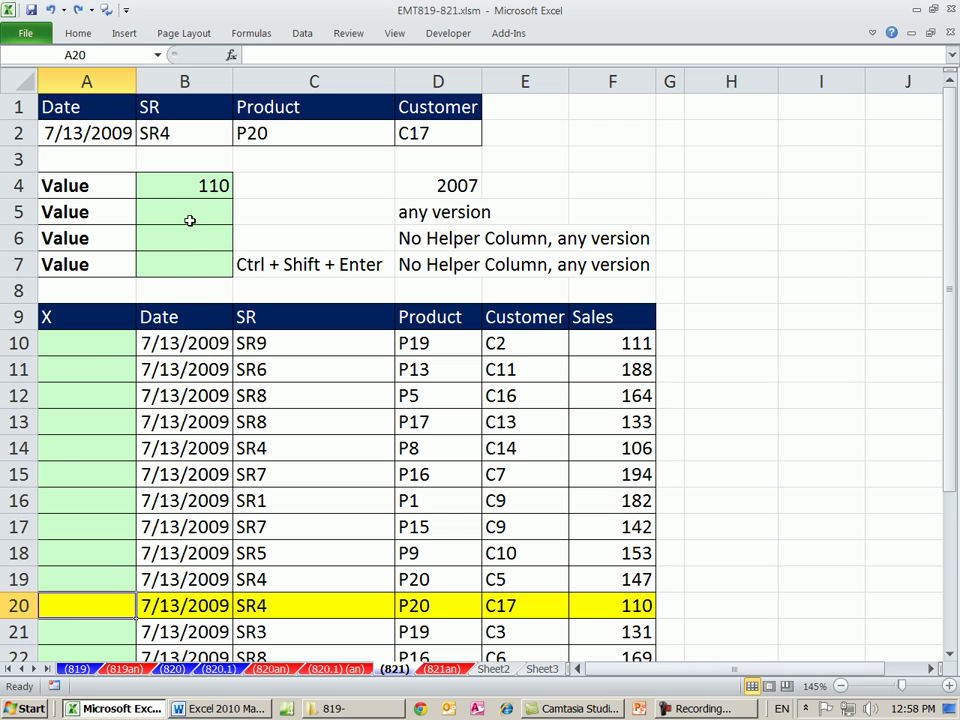
# Start an AND formula in A10 testing B10=$A$2 and C10=$B$2
pyautogui.click(100, 348)
pyautogui.write('=and')
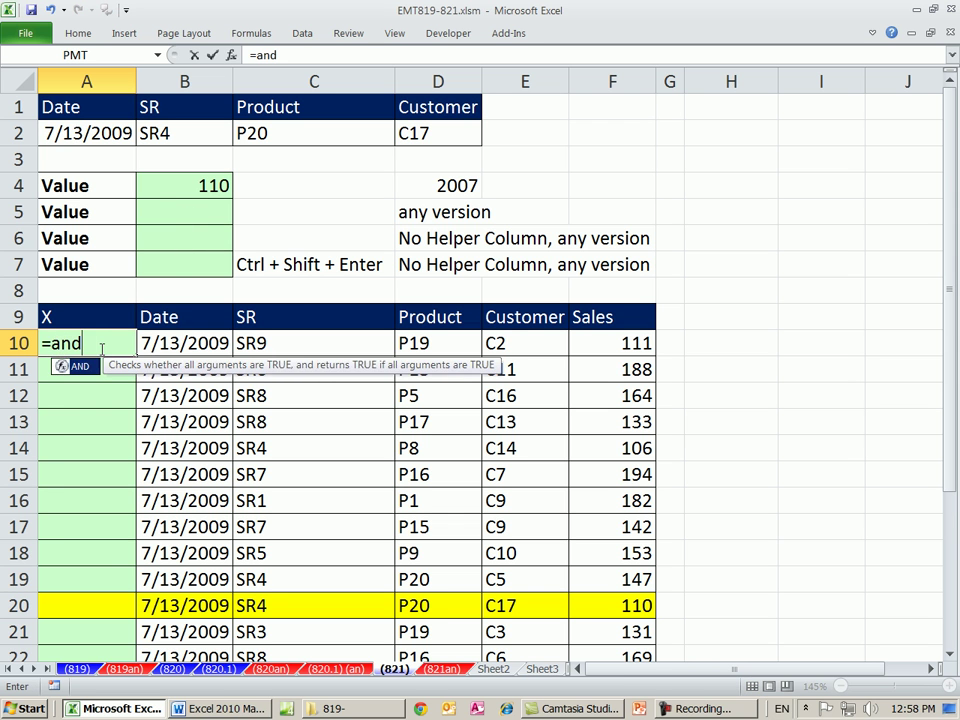
pyautogui.press('Tab')
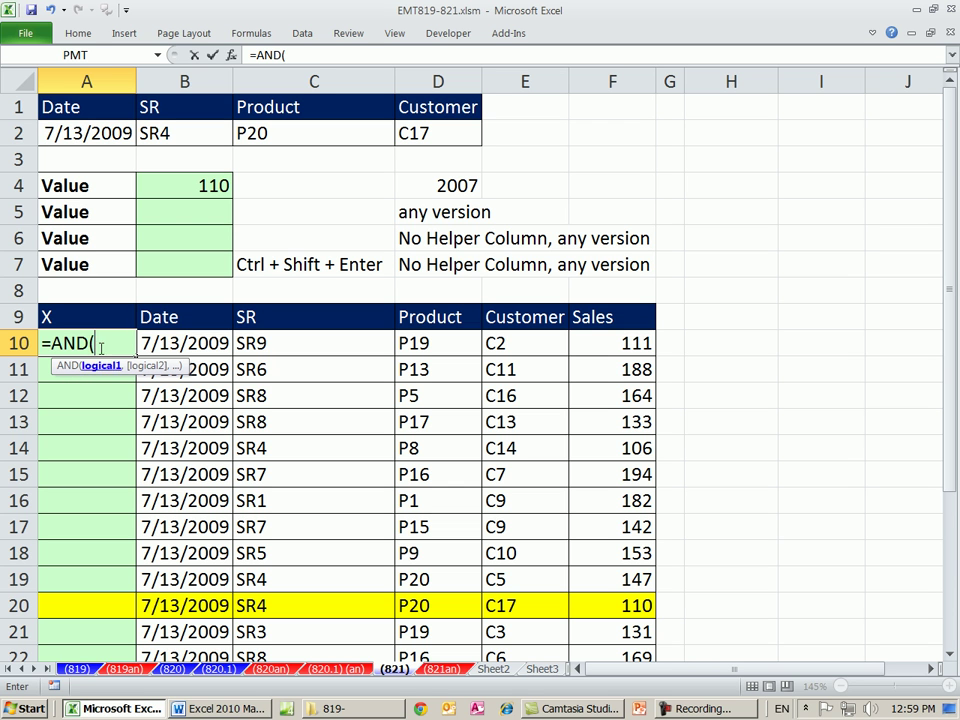
pyautogui.click(170, 343)
pyautogui.write('=')
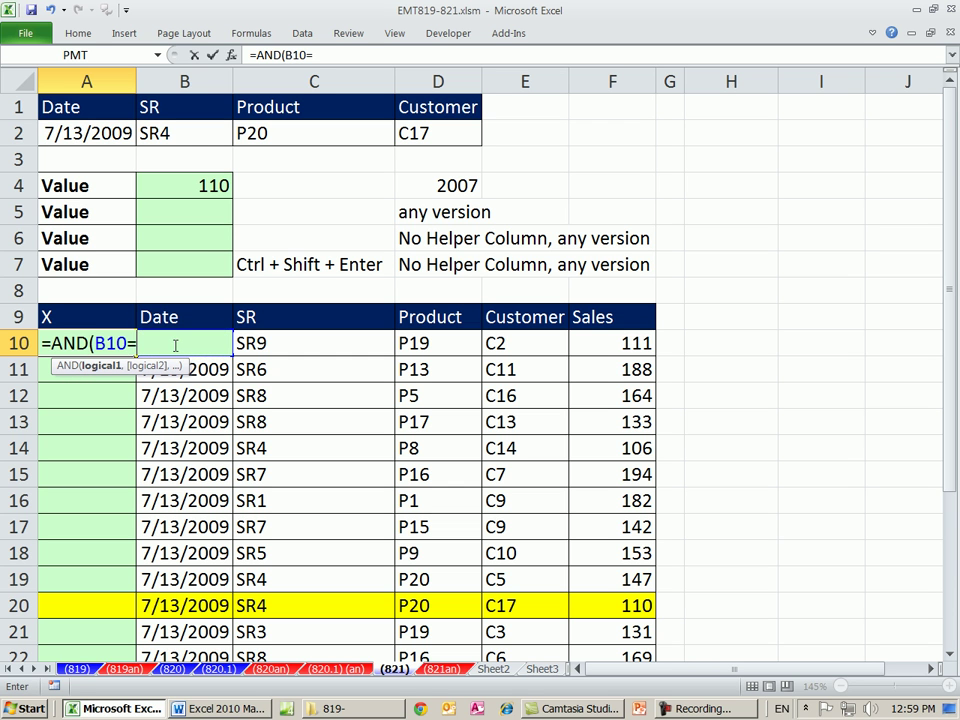
pyautogui.click(100, 134)
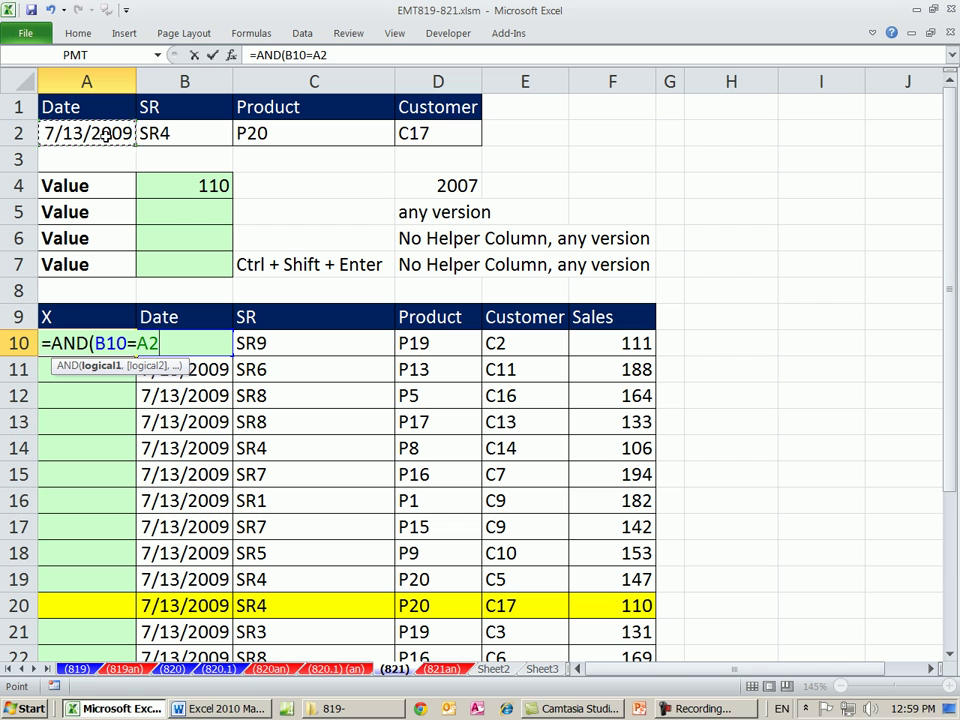
pyautogui.press('F4')
pyautogui.write(',')
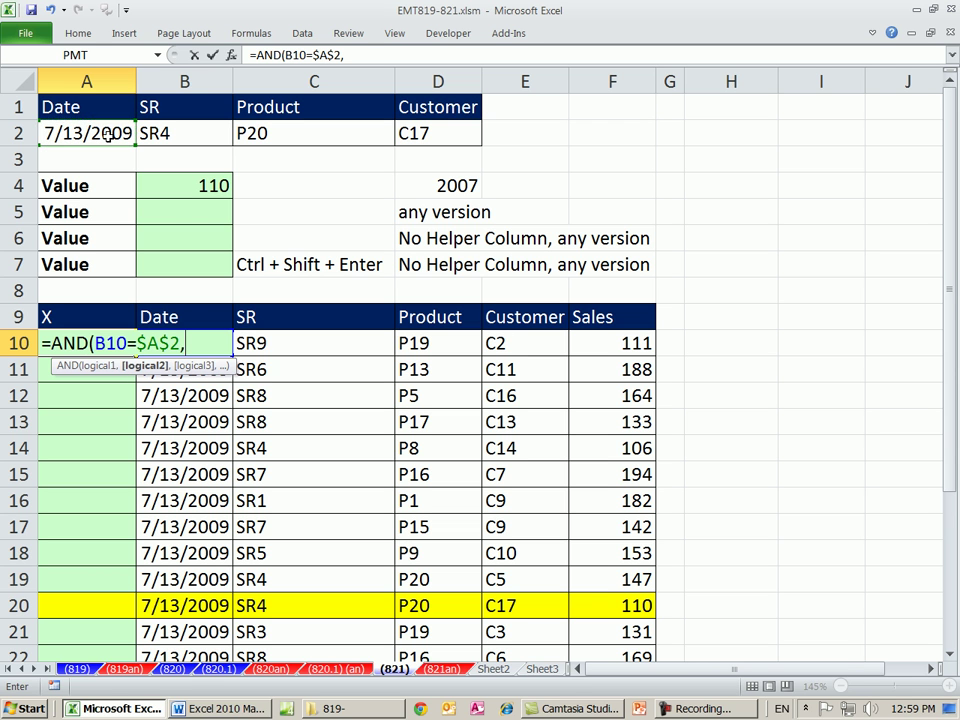
pyautogui.click(273, 343)
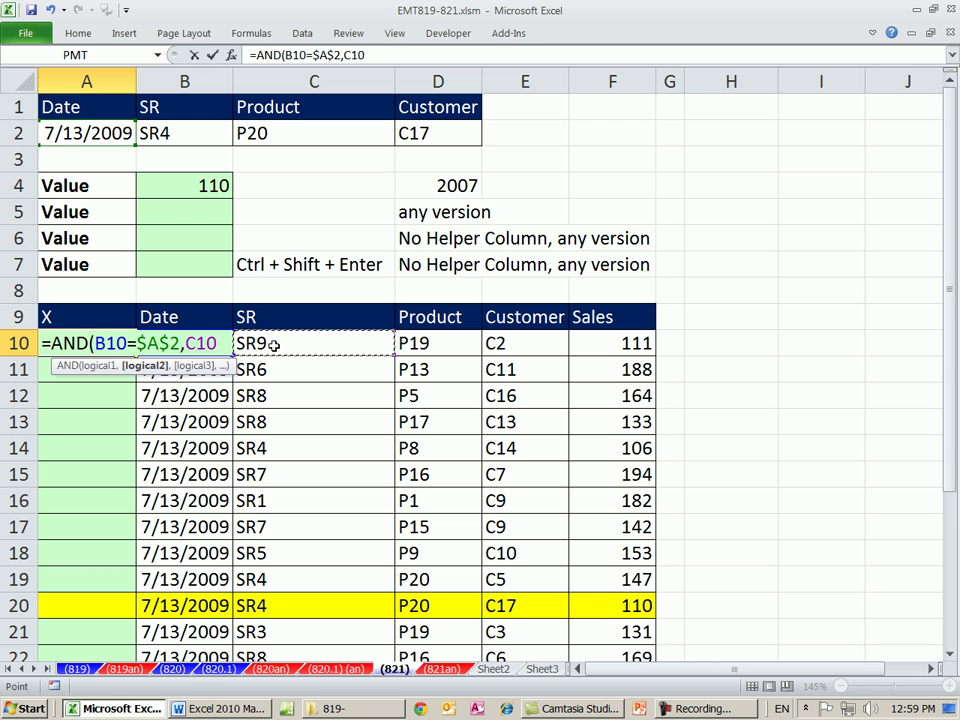
pyautogui.write('=')
pyautogui.click(194, 128)
pyautogui.press('F4')
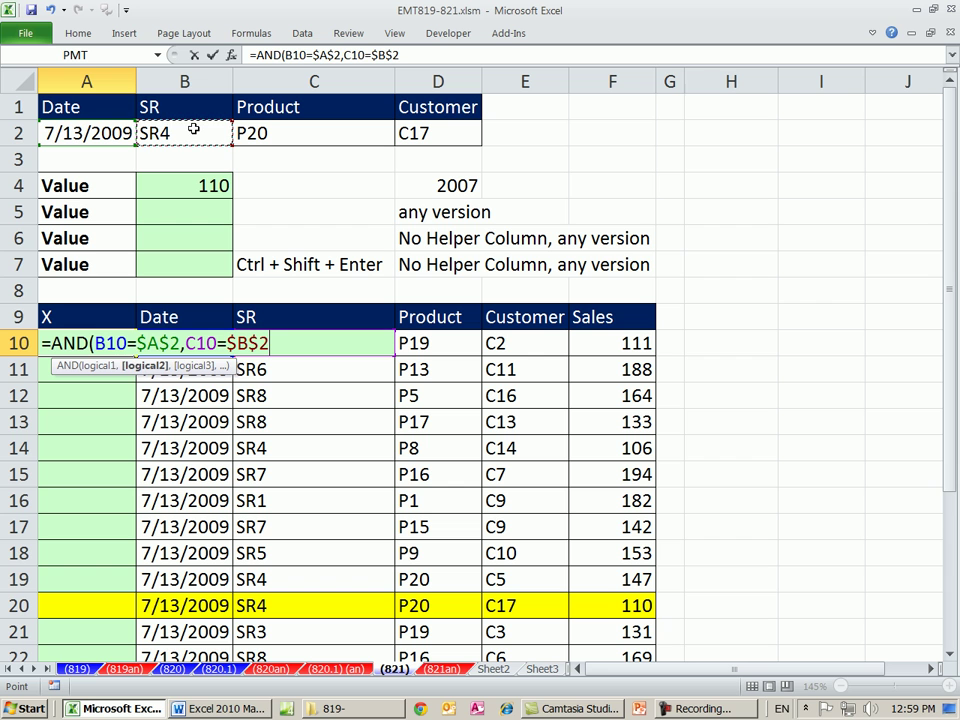
pyautogui.write(',')
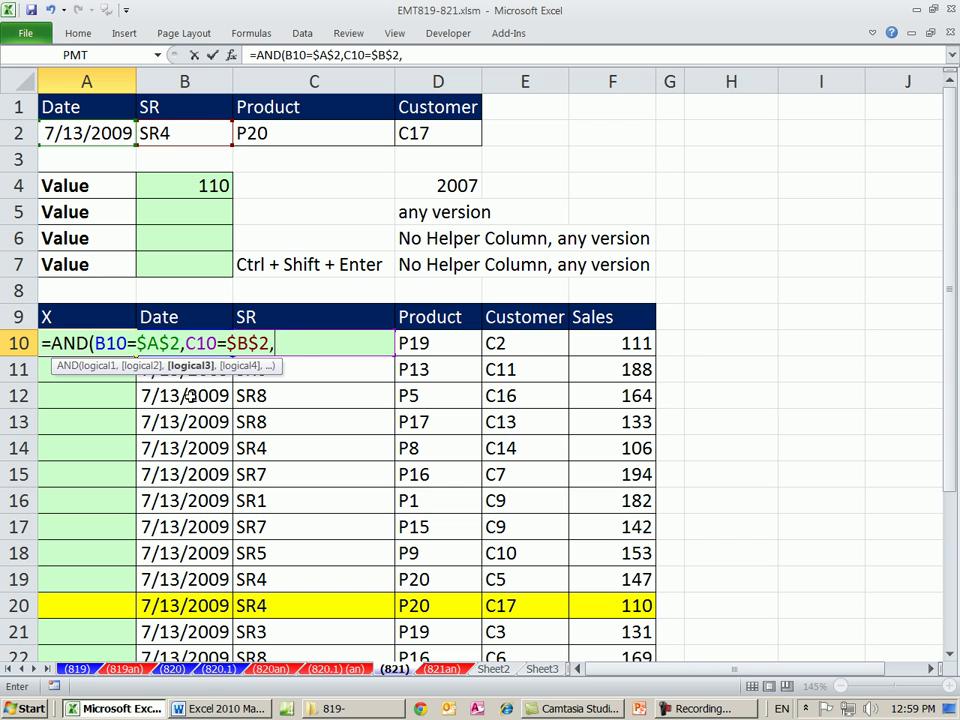
# Add the tests D10=$C$2 and E10=$D$2, commit, and fill the formula down to A29
pyautogui.click(432, 346)
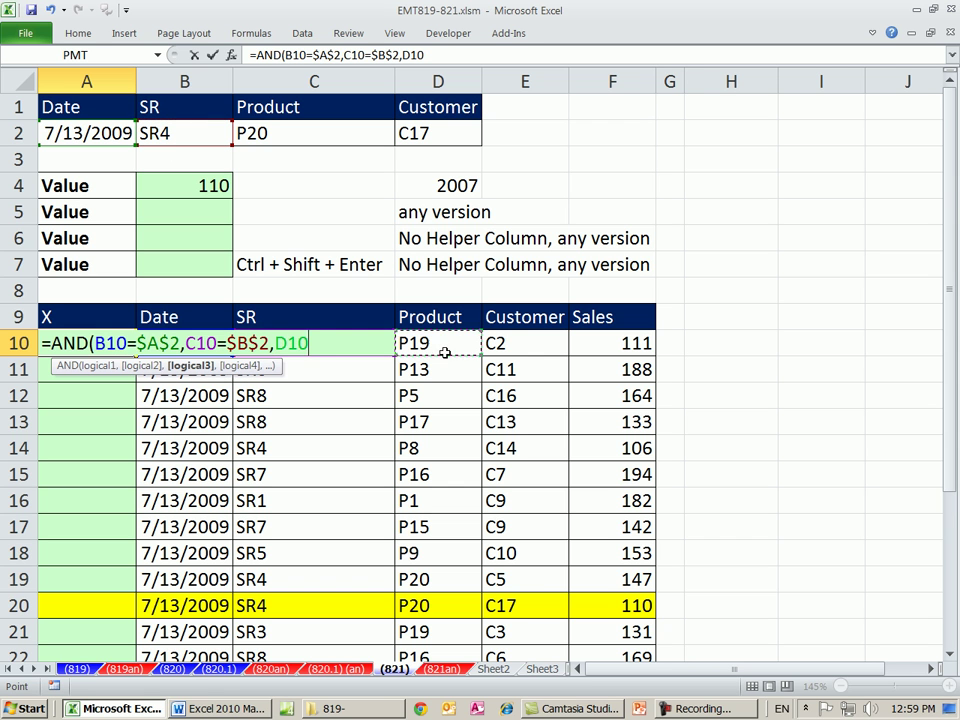
pyautogui.write('=')
pyautogui.click(296, 129)
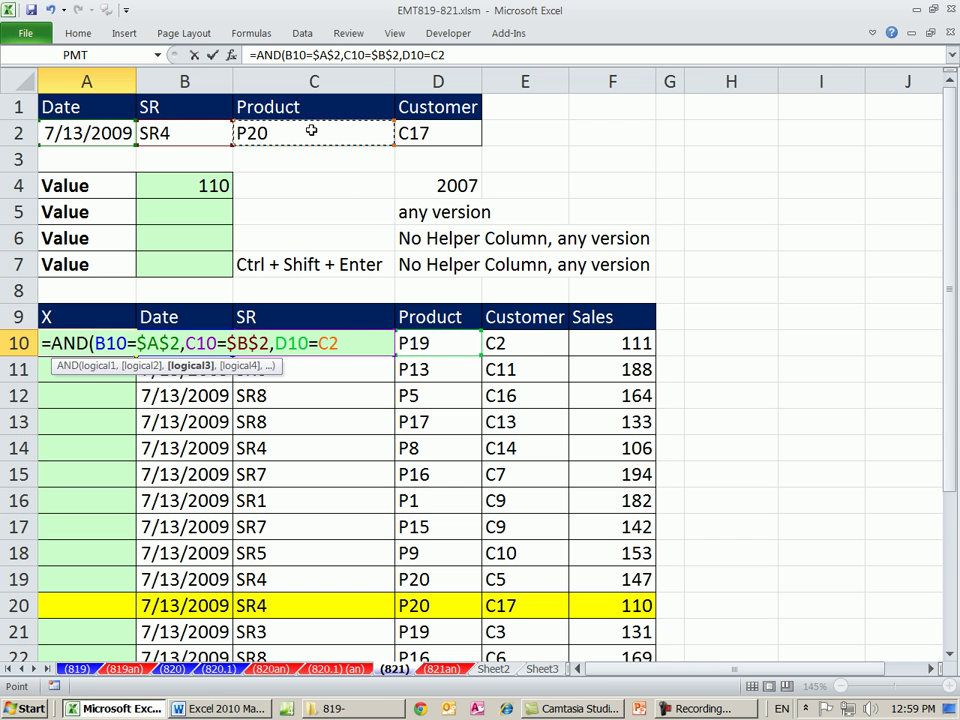
pyautogui.press('F4')
pyautogui.write(',')
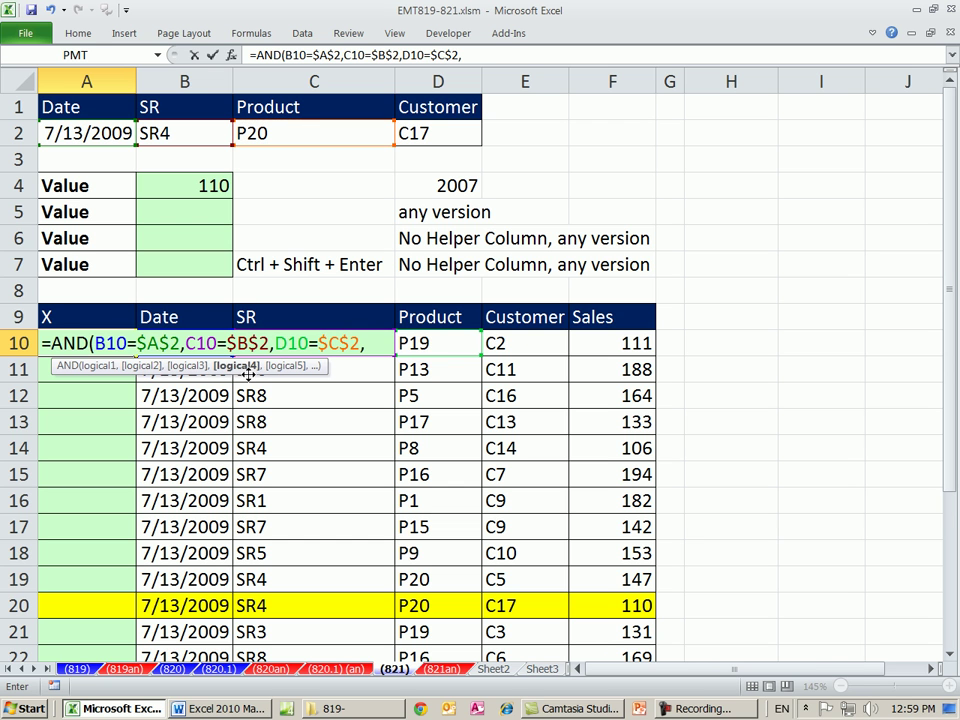
pyautogui.click(495, 341)
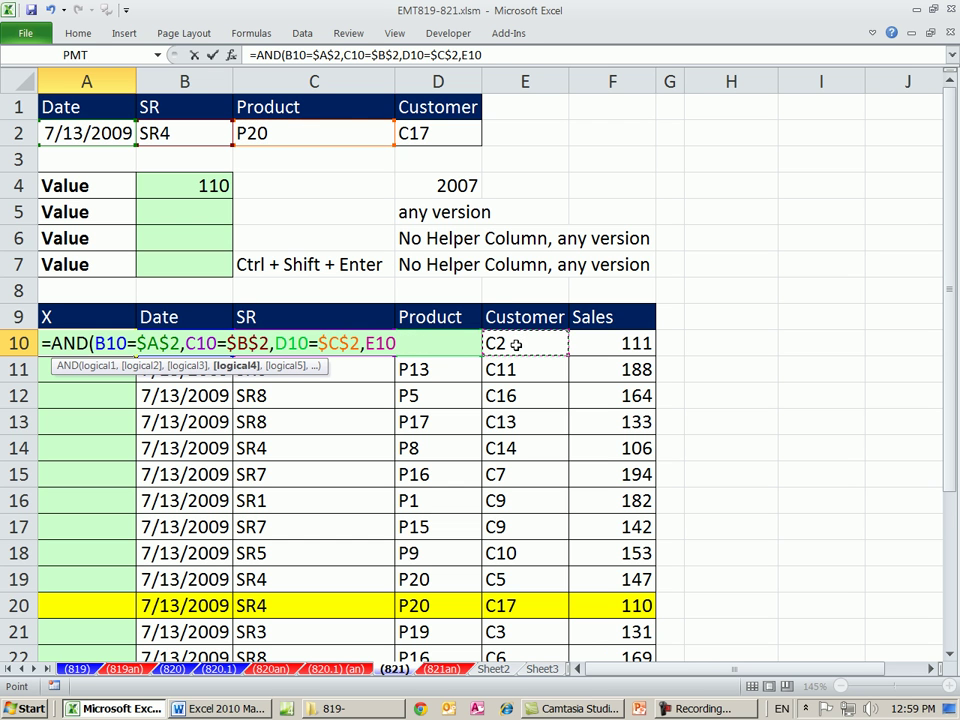
pyautogui.write('=')
pyautogui.click(415, 133)
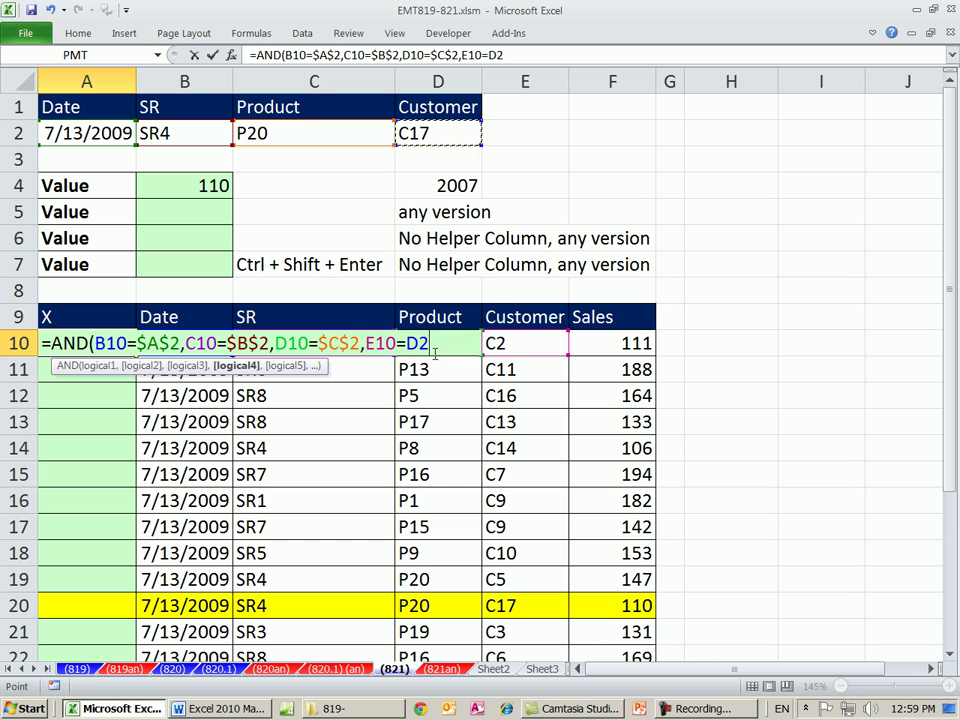
pyautogui.press('F4')
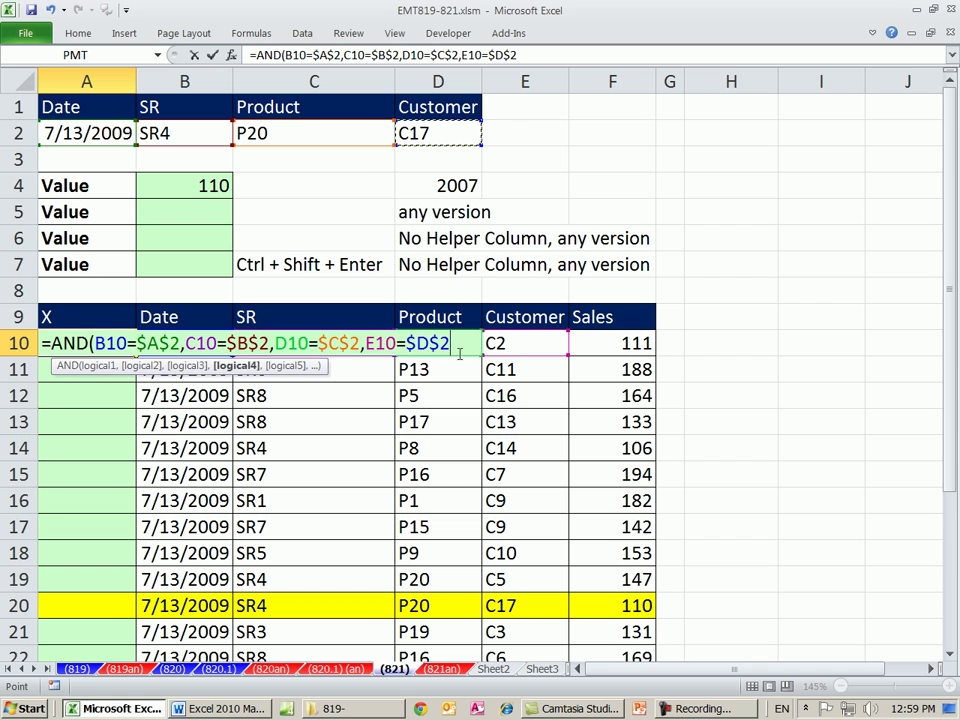
pyautogui.write(')')
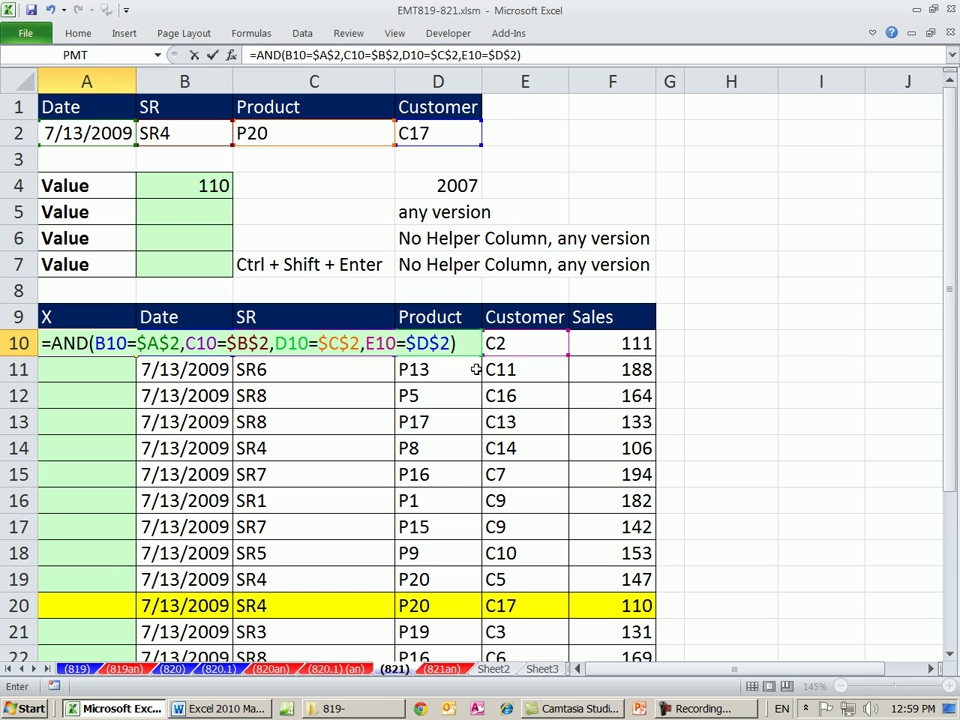
pyautogui.hotkey('ctrl', 'Return')
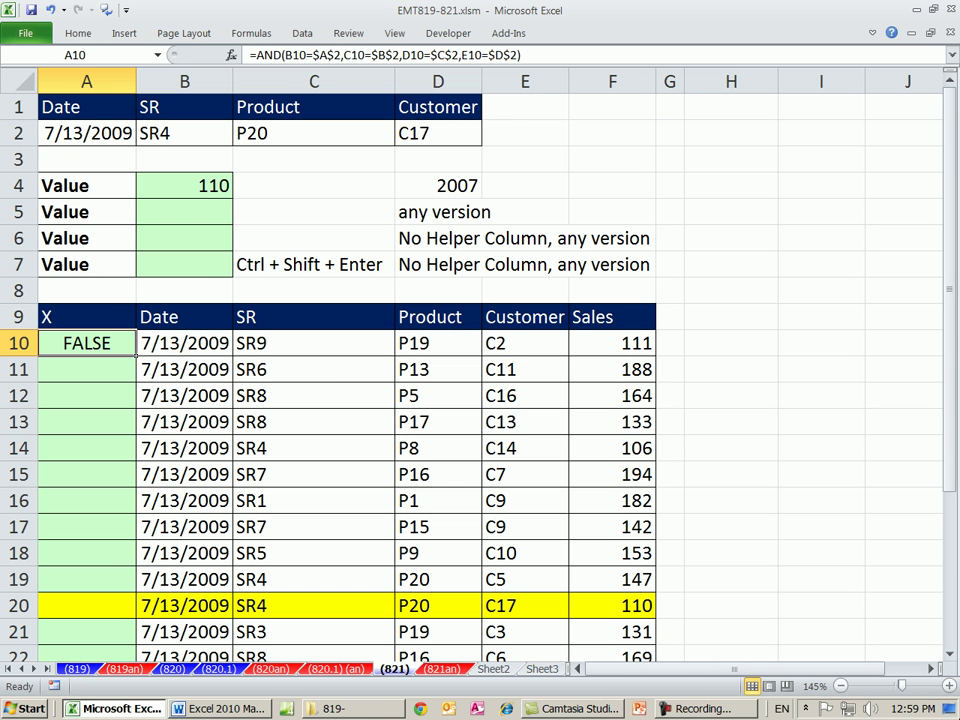
pyautogui.doubleClick(136, 357)
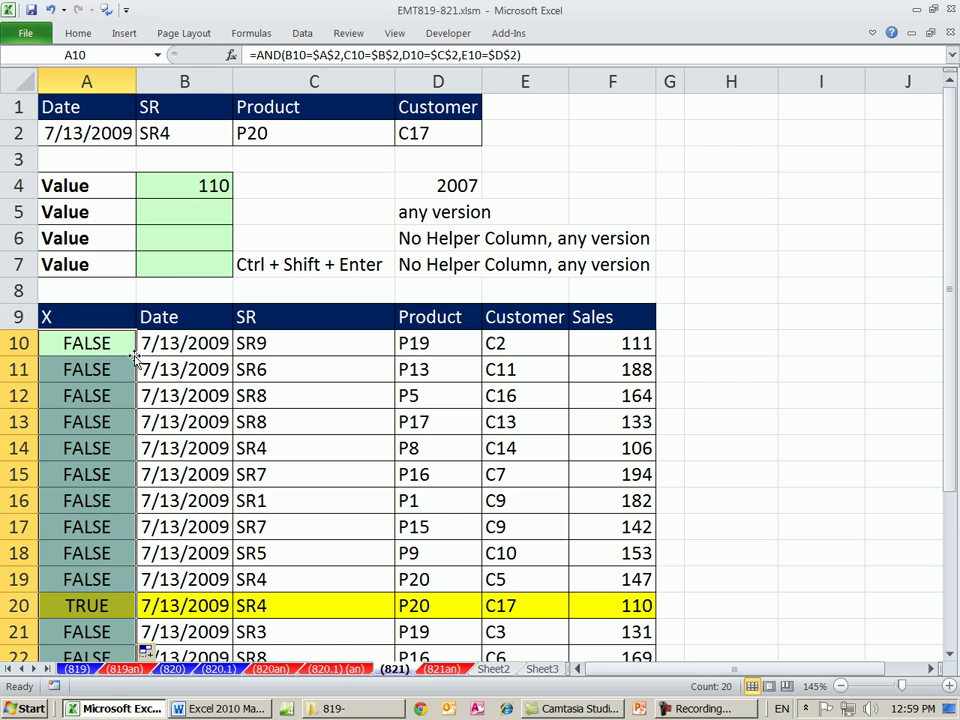
# Enter =VLOOKUP(TRUE,$A$10:$F$29,6,0) in B5
pyautogui.click(179, 215)
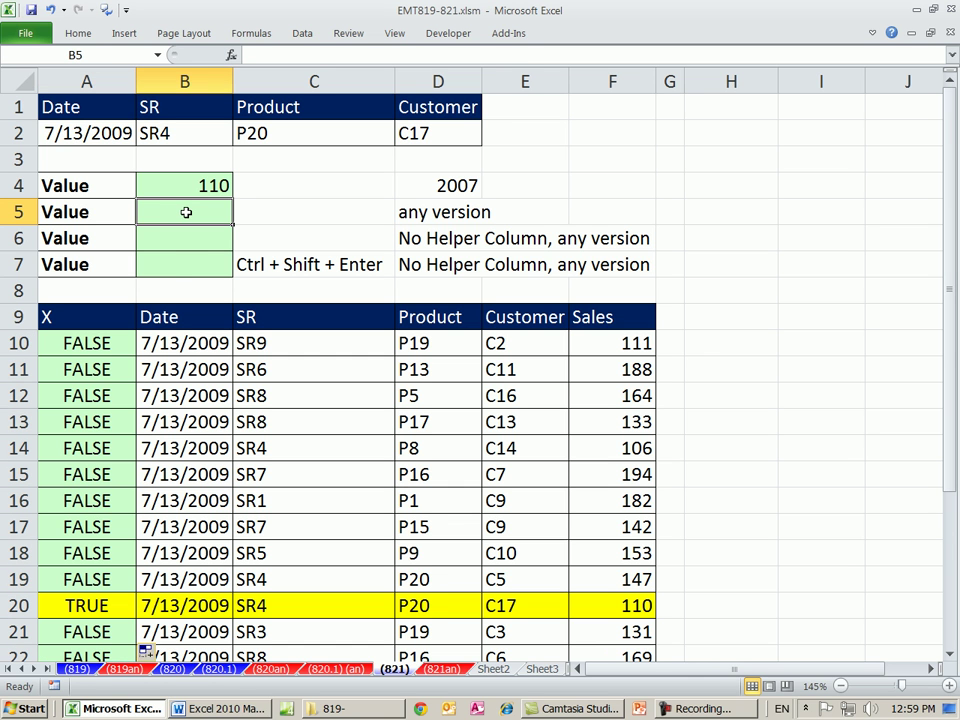
pyautogui.write('vl')
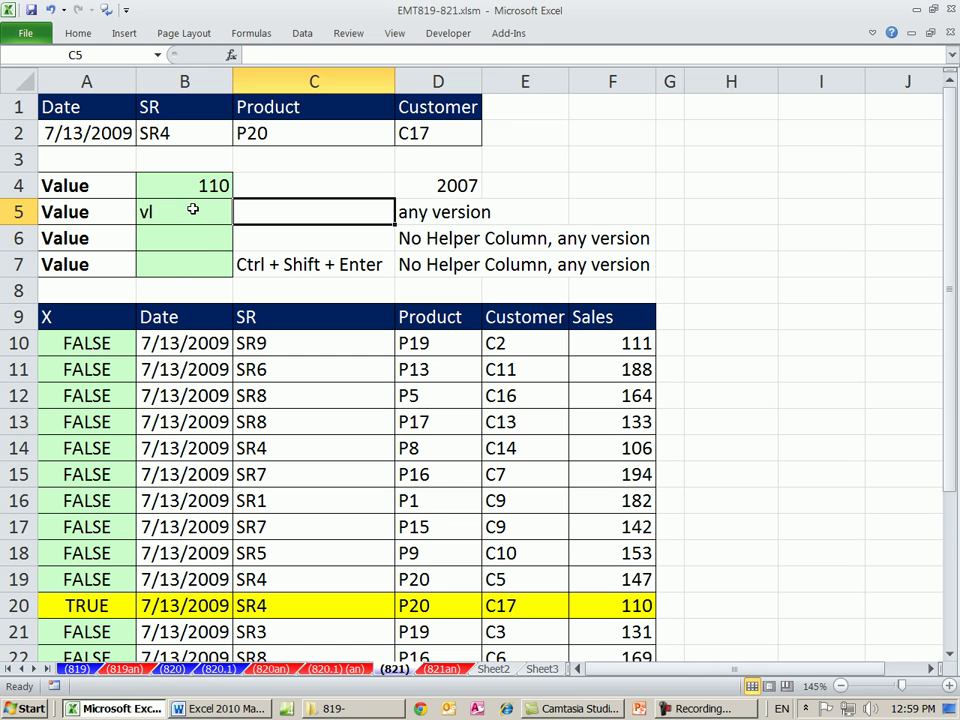
pyautogui.press('BackSpace')
pyautogui.press('BackSpace')
pyautogui.write('=vl')
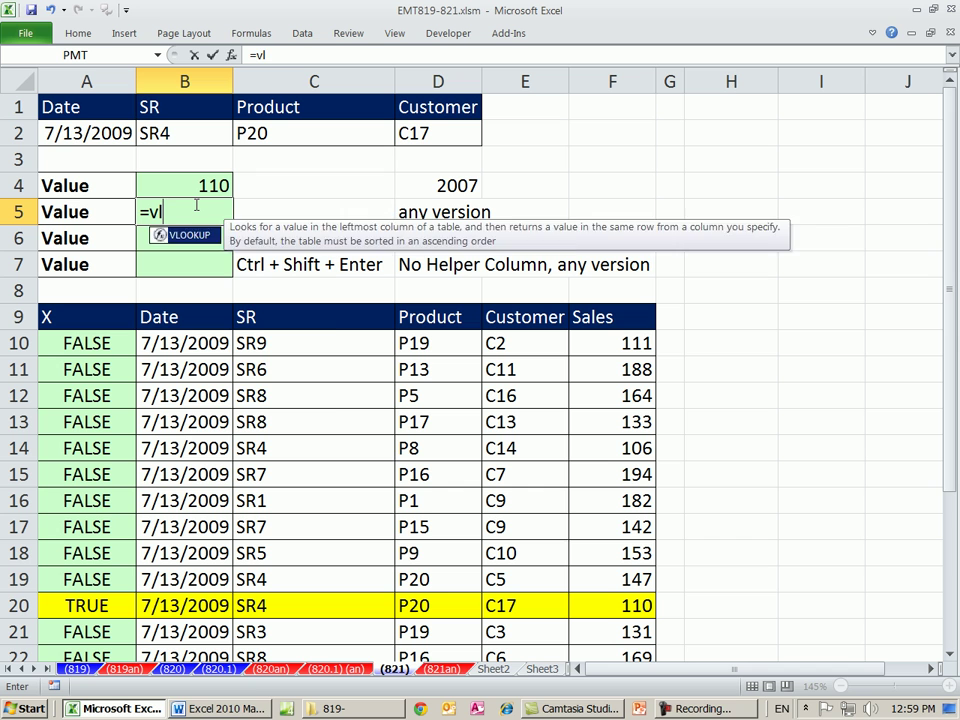
pyautogui.press('Tab')
pyautogui.write('true')
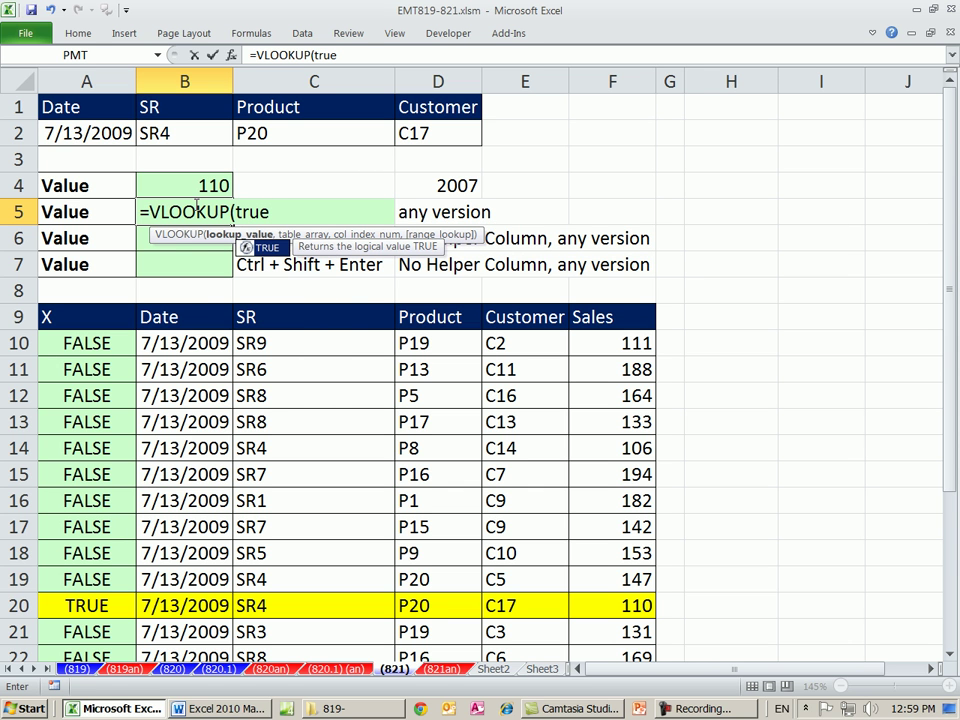
pyautogui.write(',')
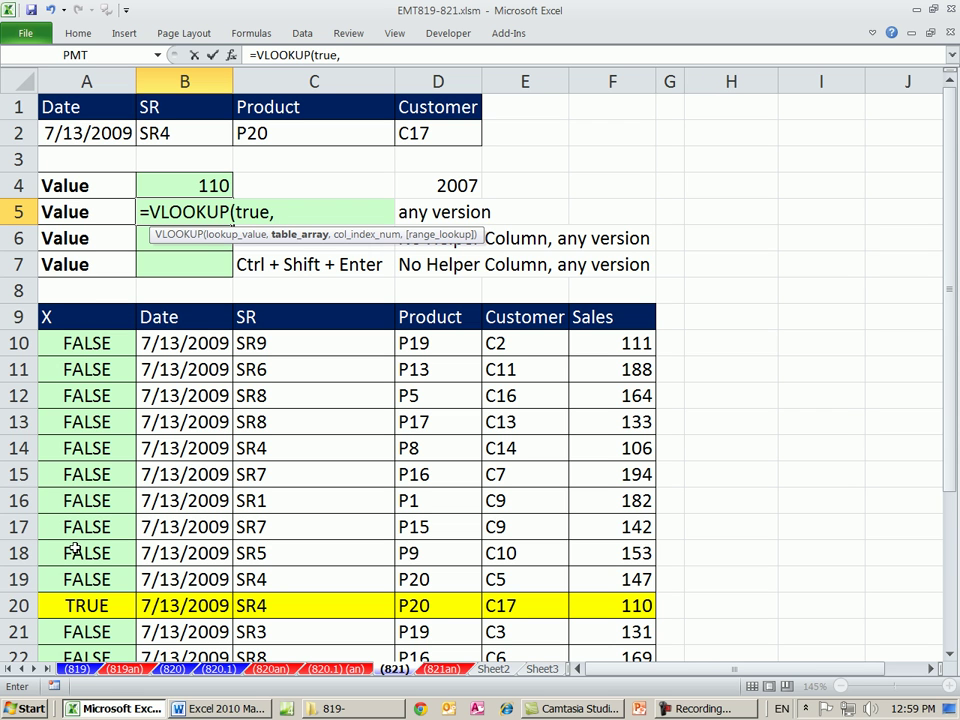
pyautogui.click(75, 347)
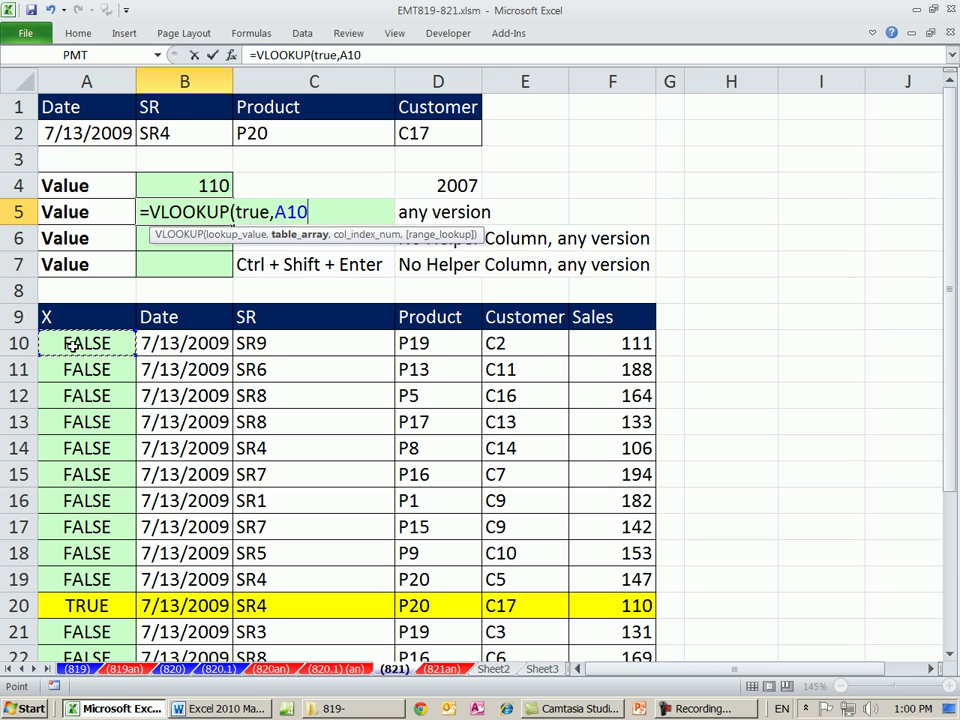
pyautogui.hotkey('ctrl', 'shift', 'Right')
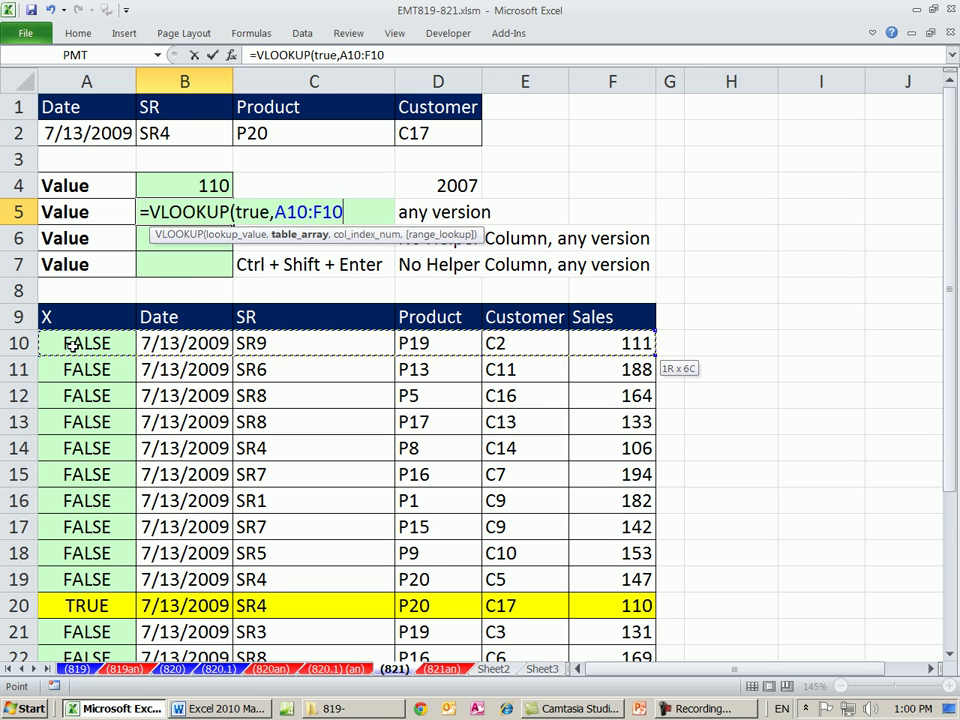
pyautogui.hotkey('ctrl', 'shift', 'Down')
pyautogui.press('F4')
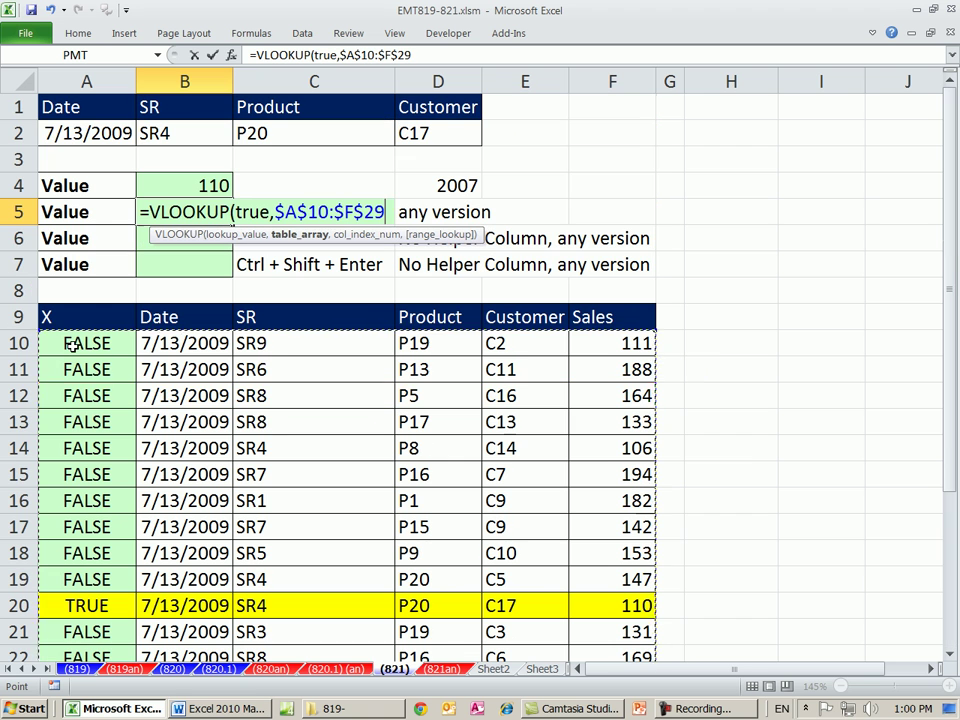
pyautogui.write(',')
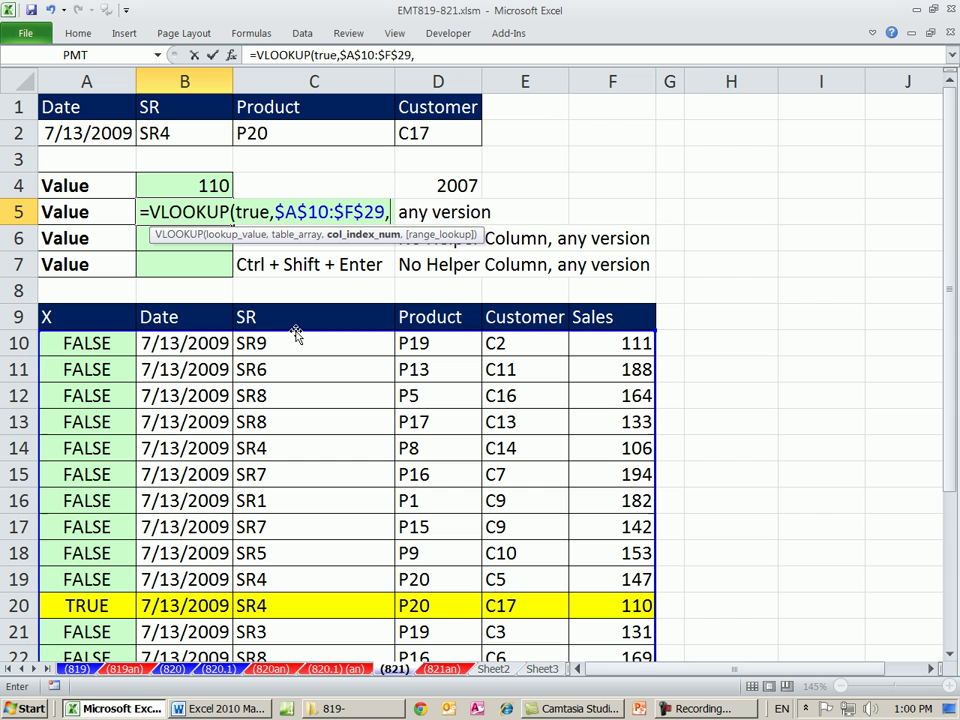
pyautogui.write('6,')
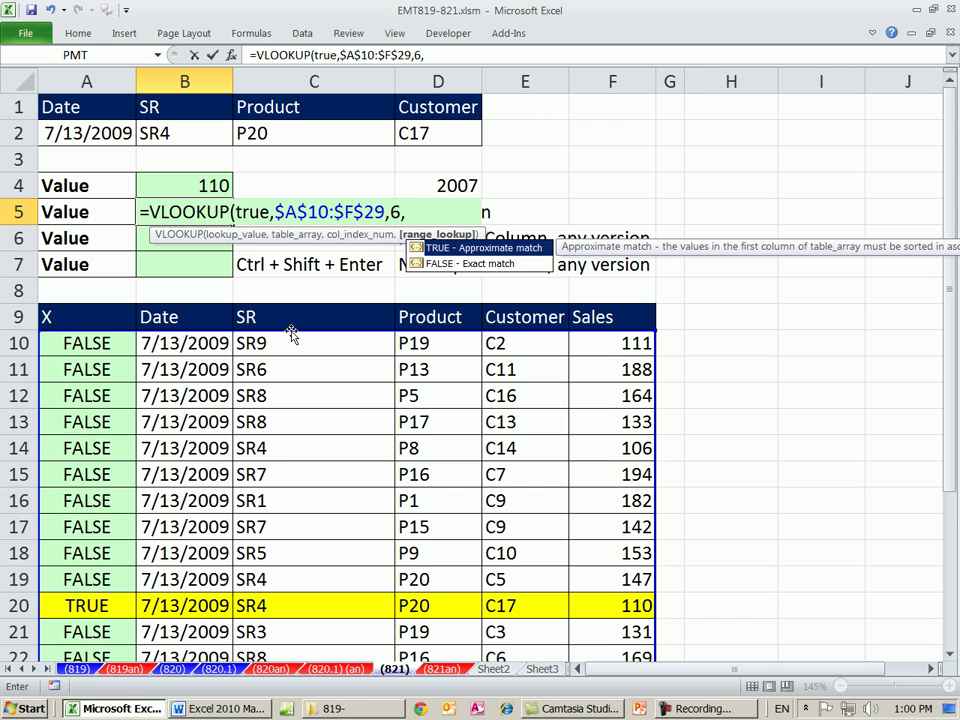
pyautogui.write('0)')
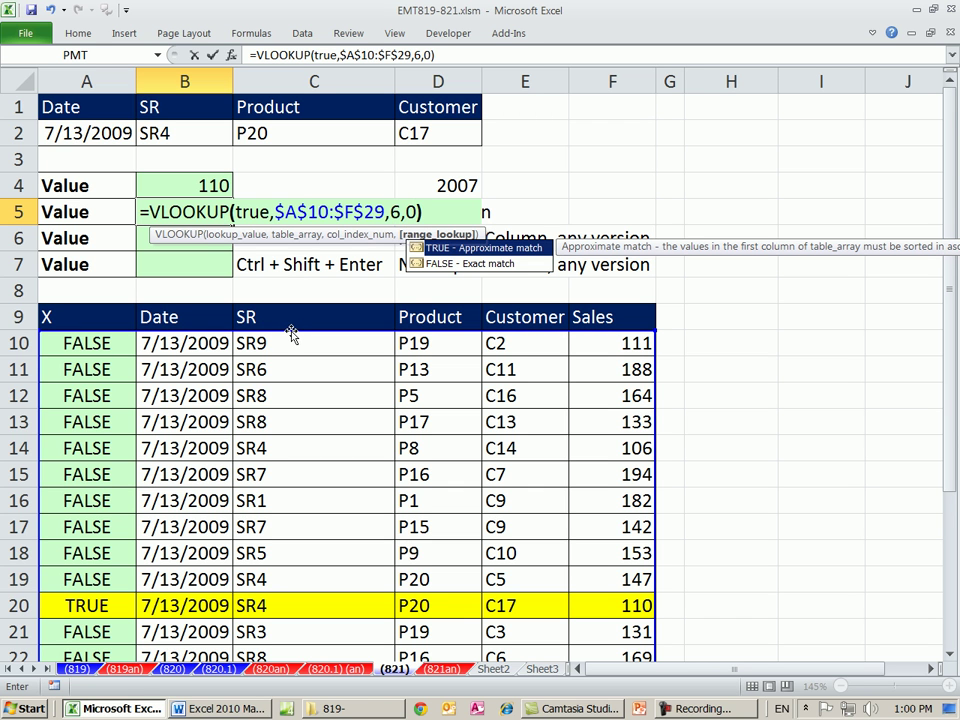
pyautogui.hotkey('ctrl', 'Return')
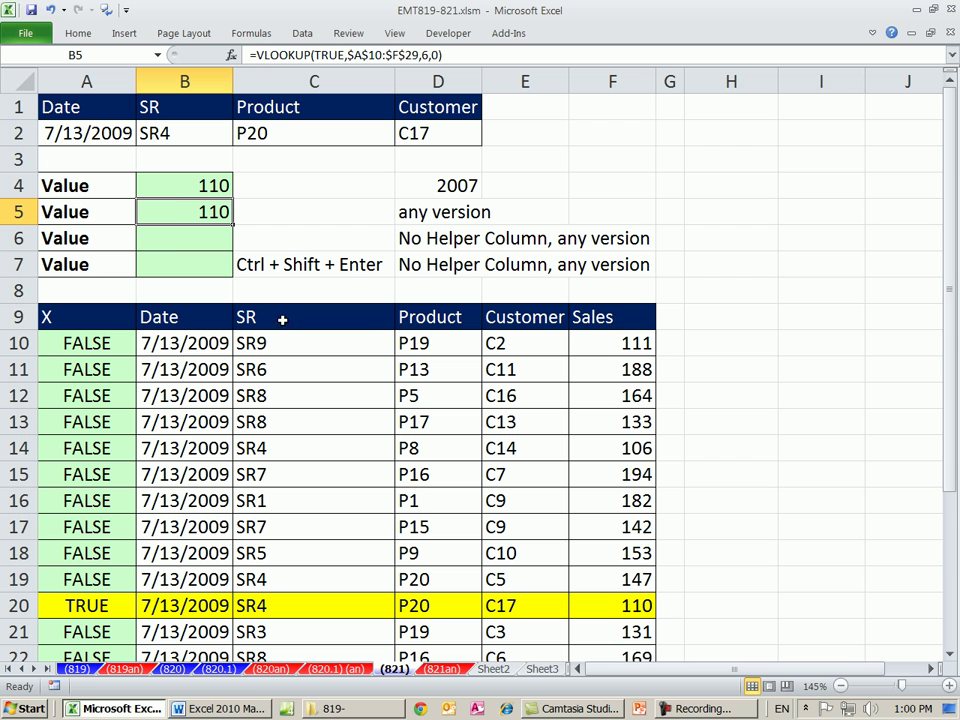
# Test B5 by changing the customer in D2 to C5, then undo back to C17
pyautogui.click(422, 133)
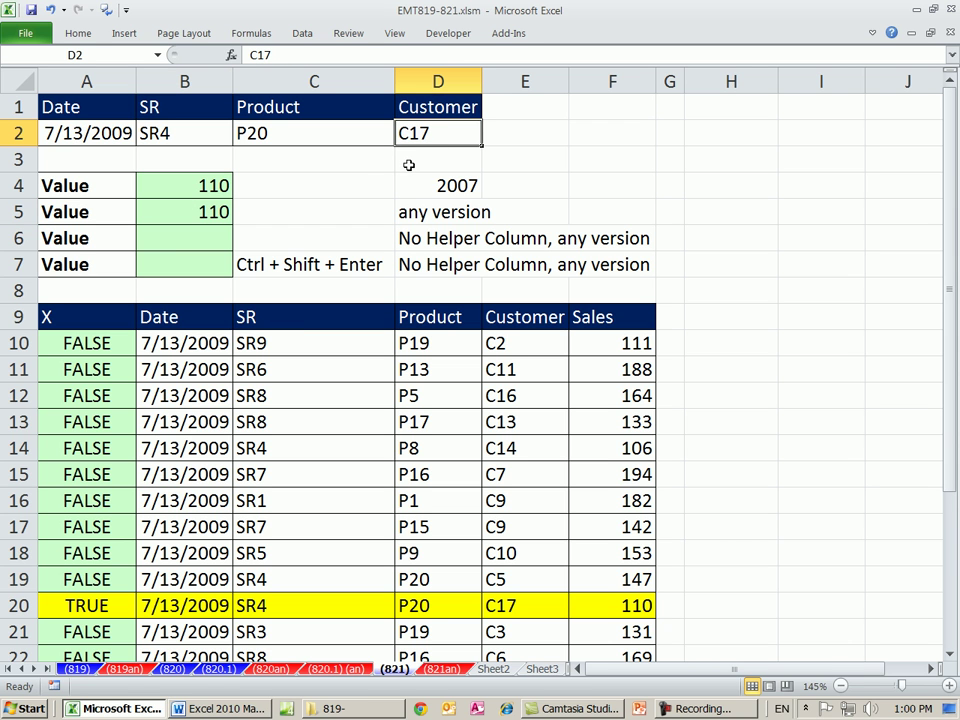
pyautogui.write('C5')
pyautogui.hotkey('ctrl', 'Return')
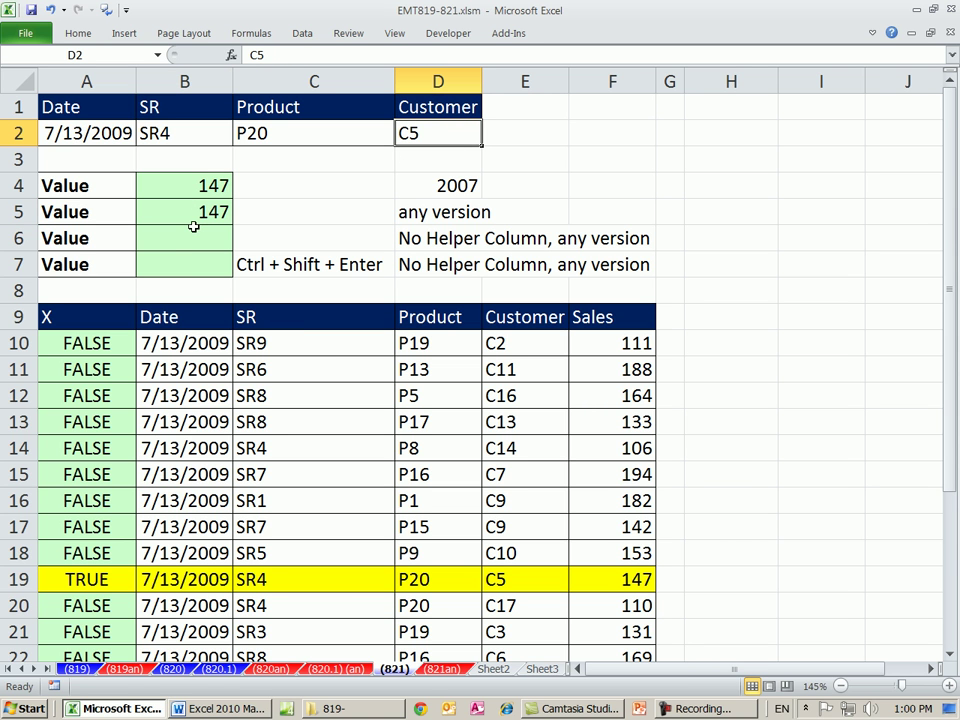
pyautogui.hotkey('ctrl', 'z')
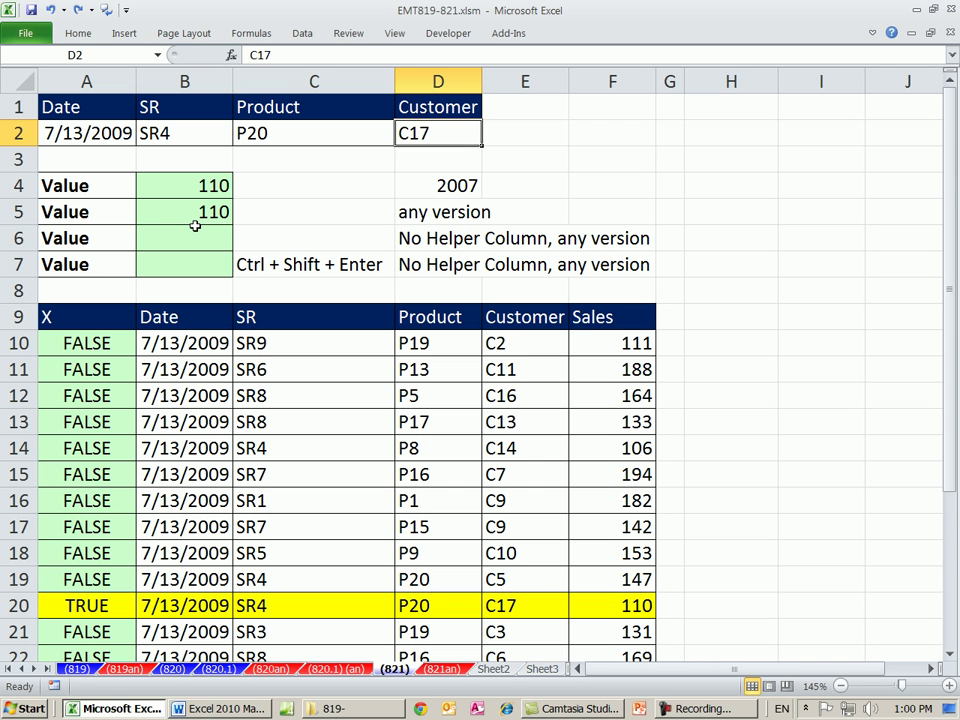
pyautogui.click(439, 186)
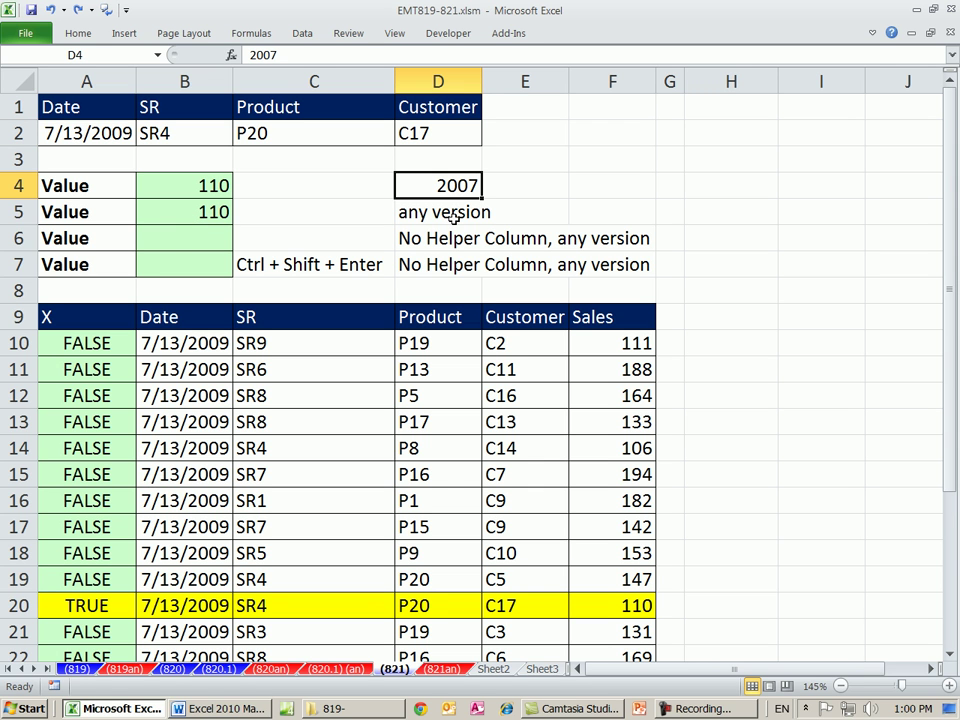
pyautogui.click(167, 238)
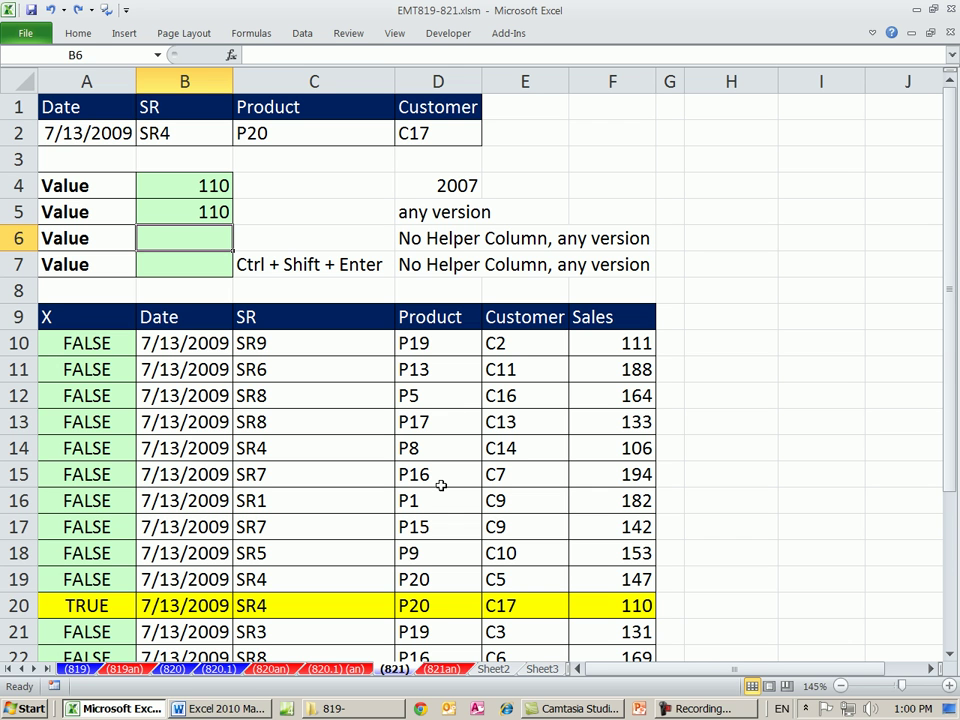
# Start =LOOKUP(1,1/(($B$10:$B$29=A2)*( in B6
pyautogui.write('=')
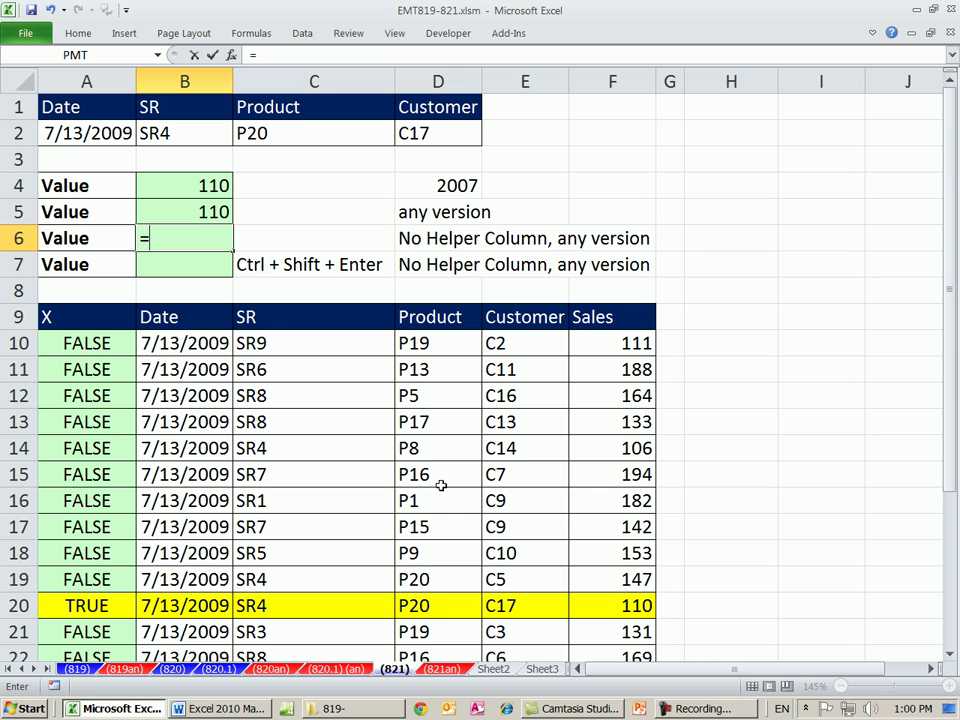
pyautogui.write('loo')
pyautogui.press('Tab')
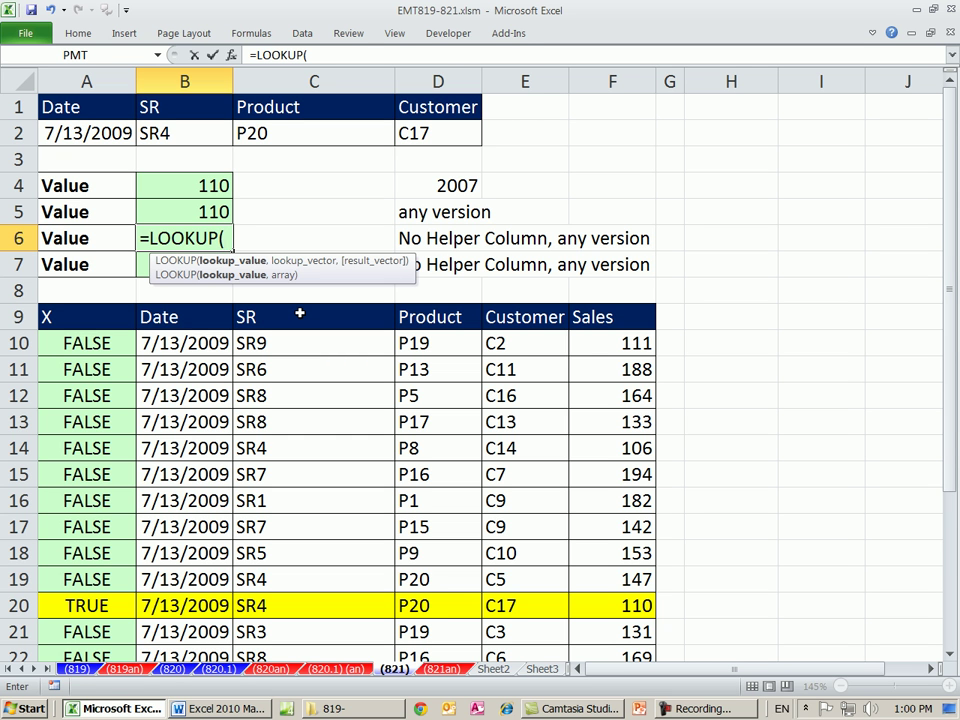
pyautogui.write('1')
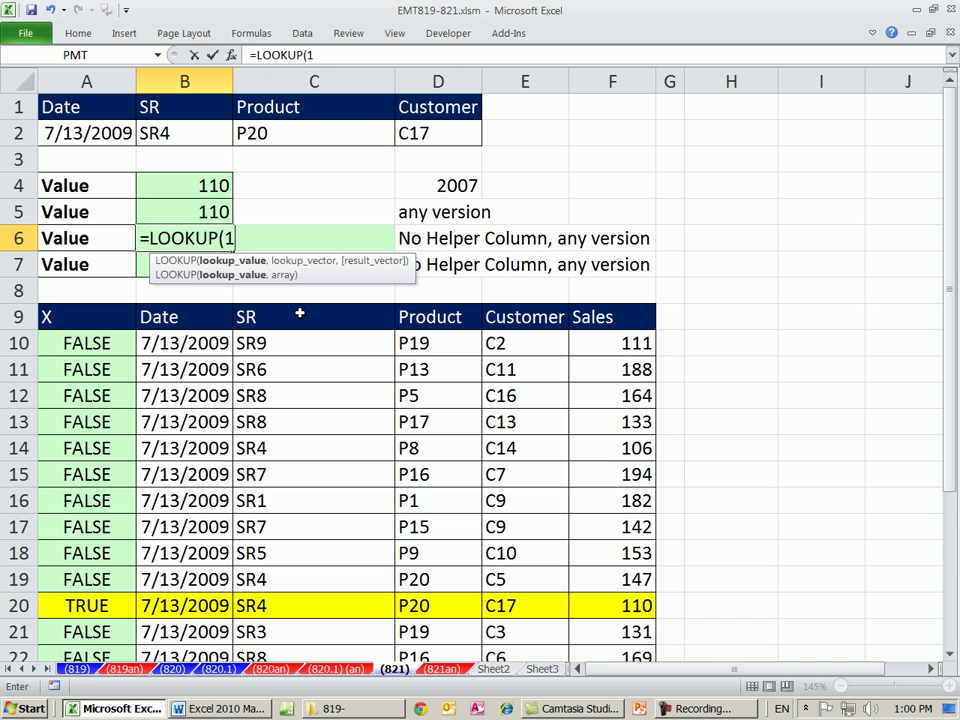
pyautogui.write(',')
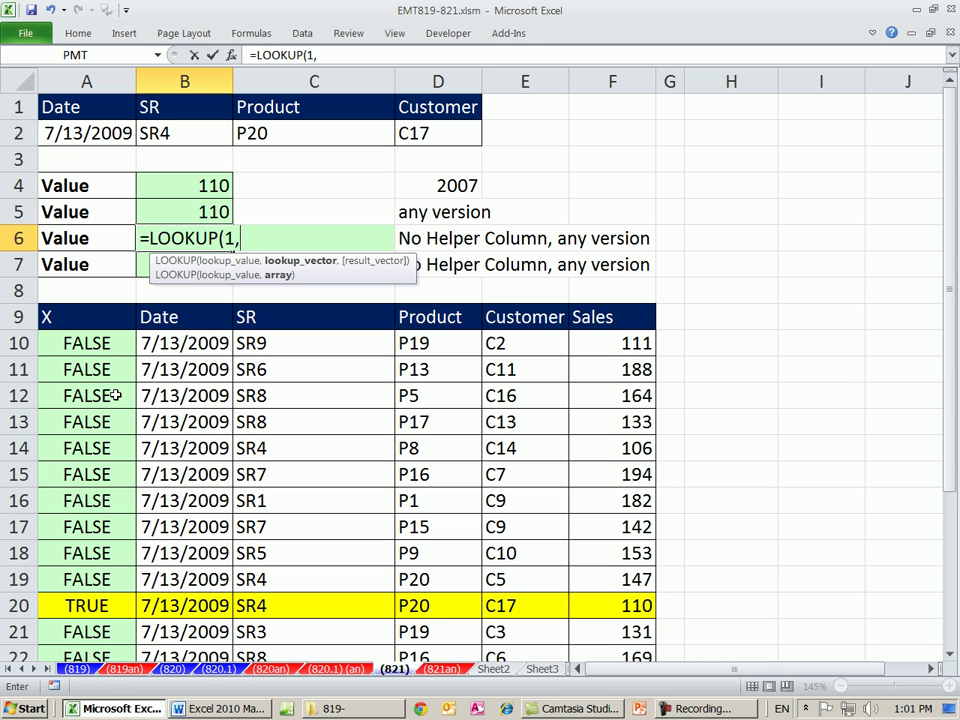
pyautogui.write('1/(')
pyautogui.write('(')
pyautogui.click(195, 343)
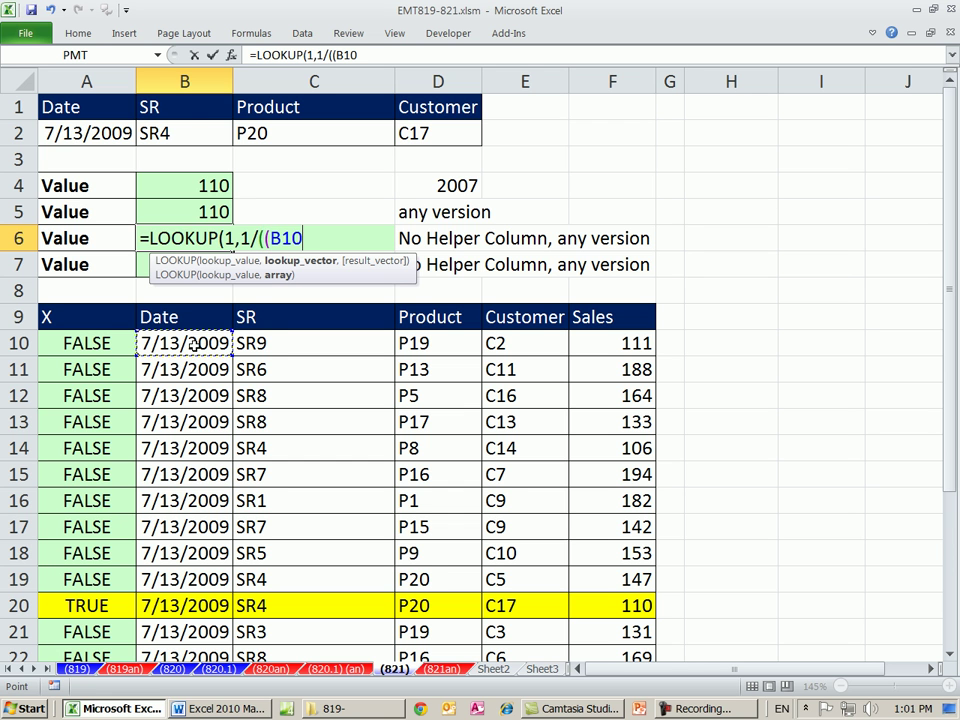
pyautogui.hotkey('ctrl', 'shift', 'Down')
pyautogui.press('F4')
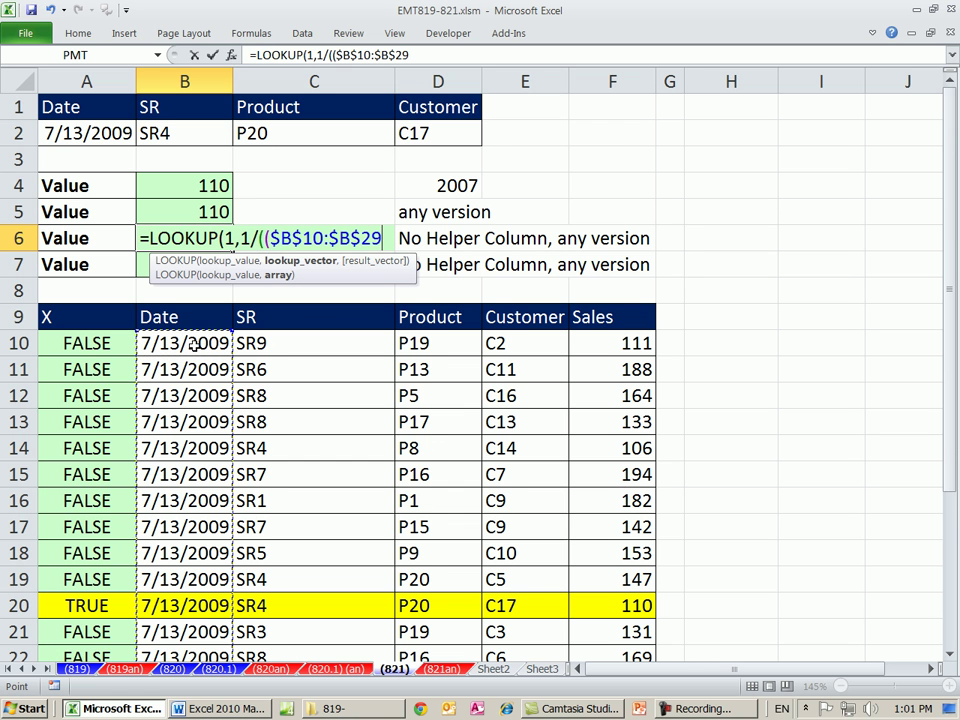
pyautogui.write('=')
pyautogui.click(102, 132)
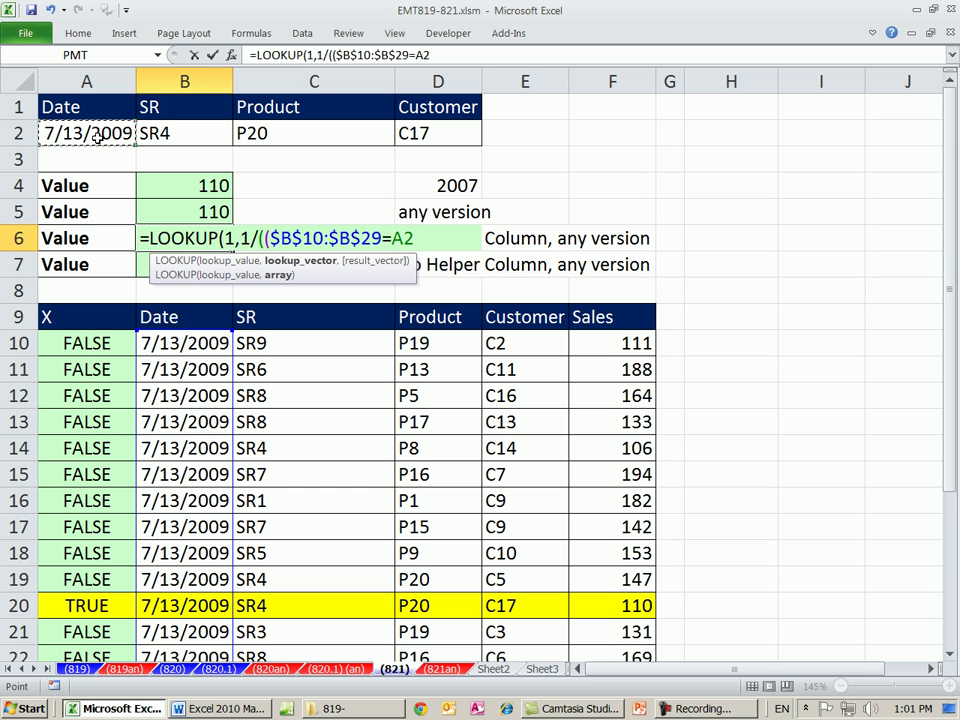
pyautogui.write(')*(')
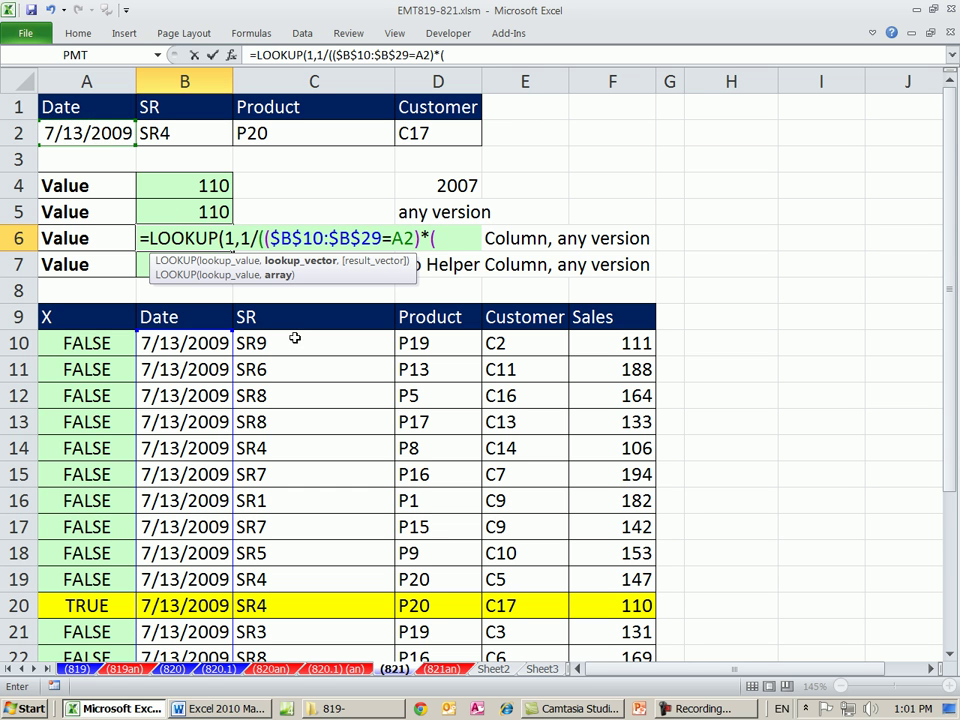
# Add the conditions ($C$10:$C$29=B2) and ($D$10:$D$29=C2) to the divisor
pyautogui.click(300, 338)
pyautogui.hotkey('ctrl', 'shift', 'Down')
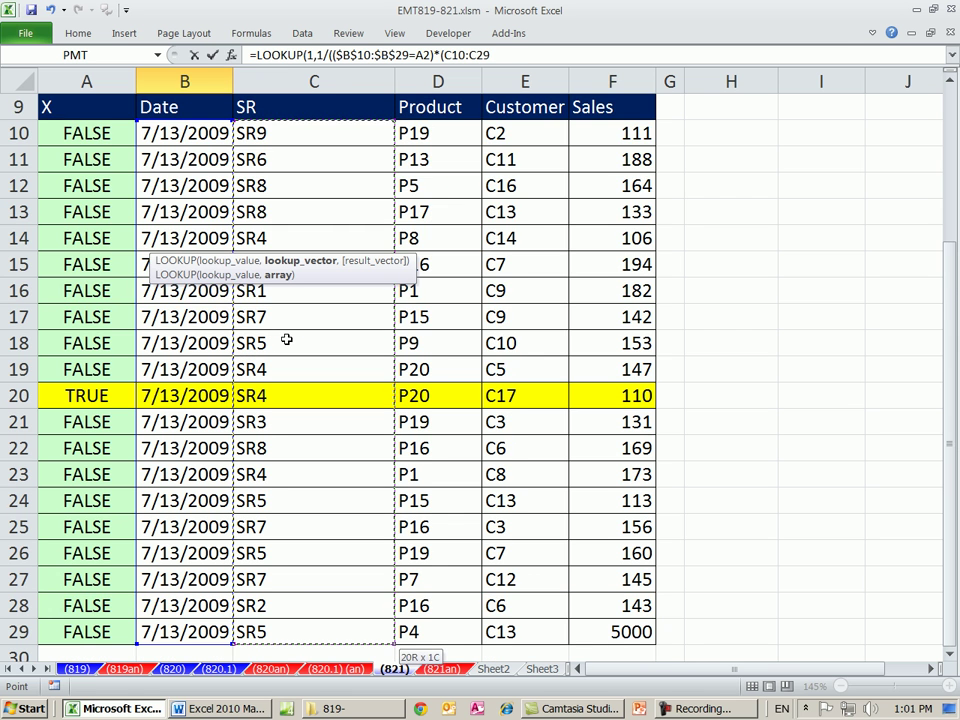
pyautogui.press('F4')
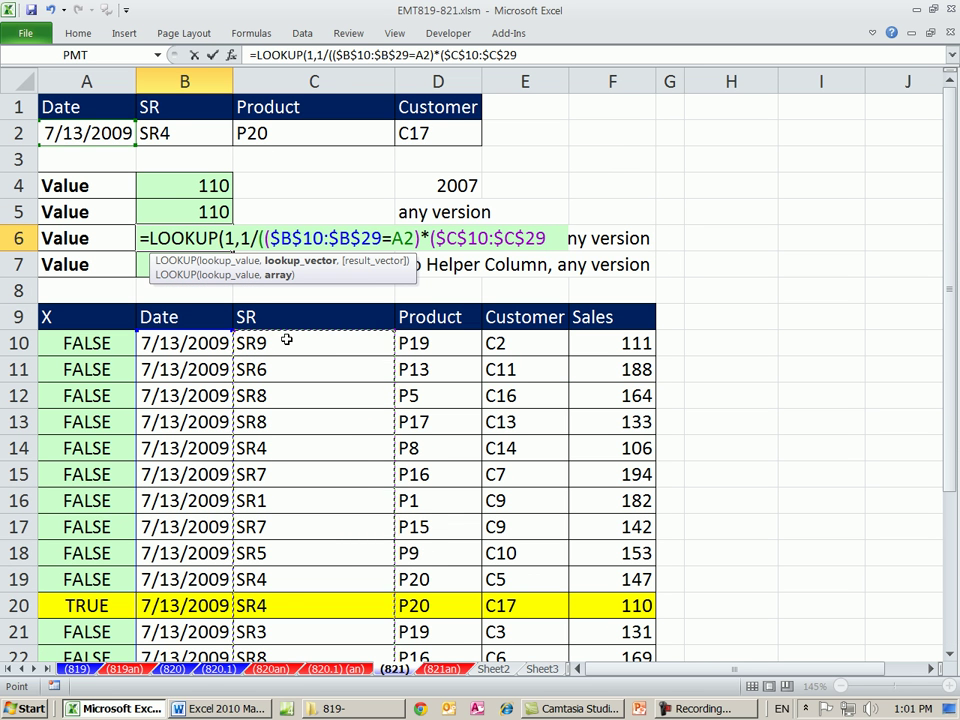
pyautogui.write('=')
pyautogui.click(175, 130)
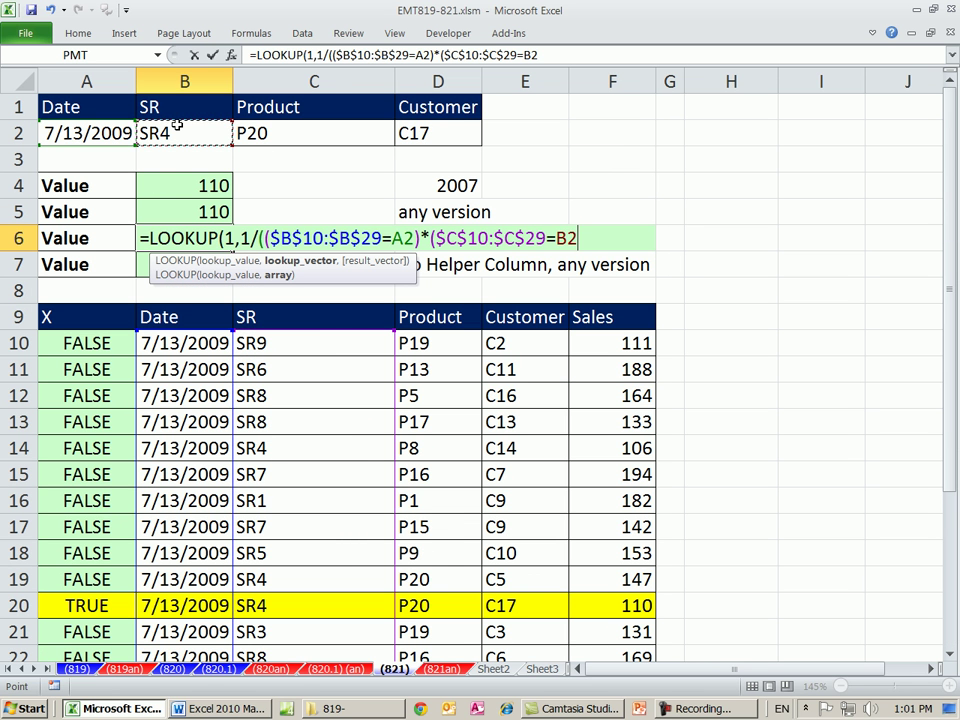
pyautogui.write(')*(')
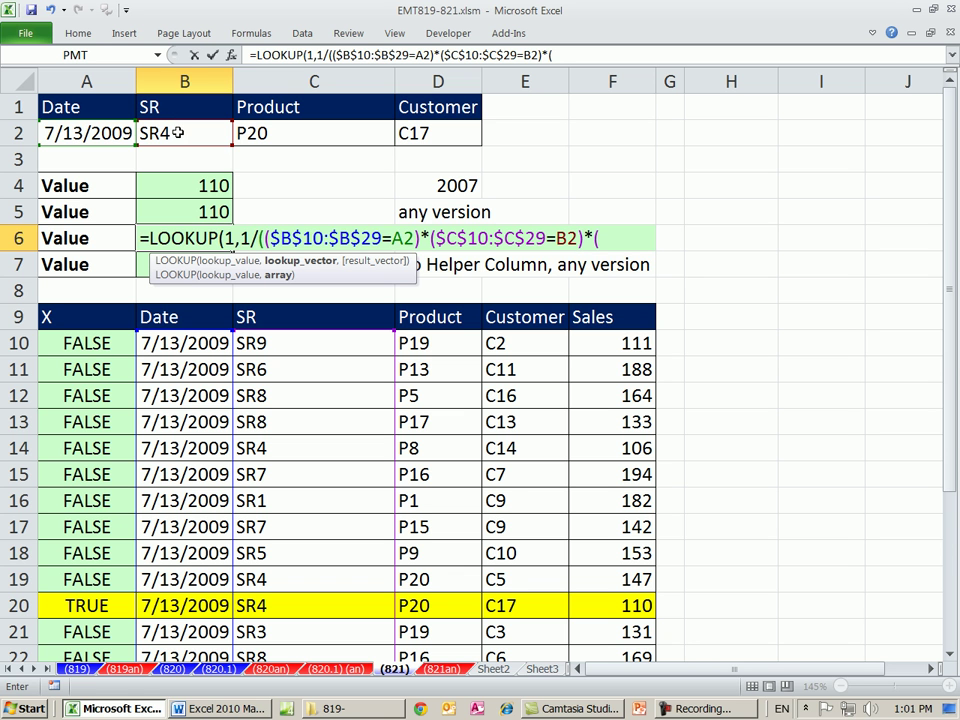
pyautogui.click(432, 340)
pyautogui.hotkey('ctrl', 'shift', 'Down')
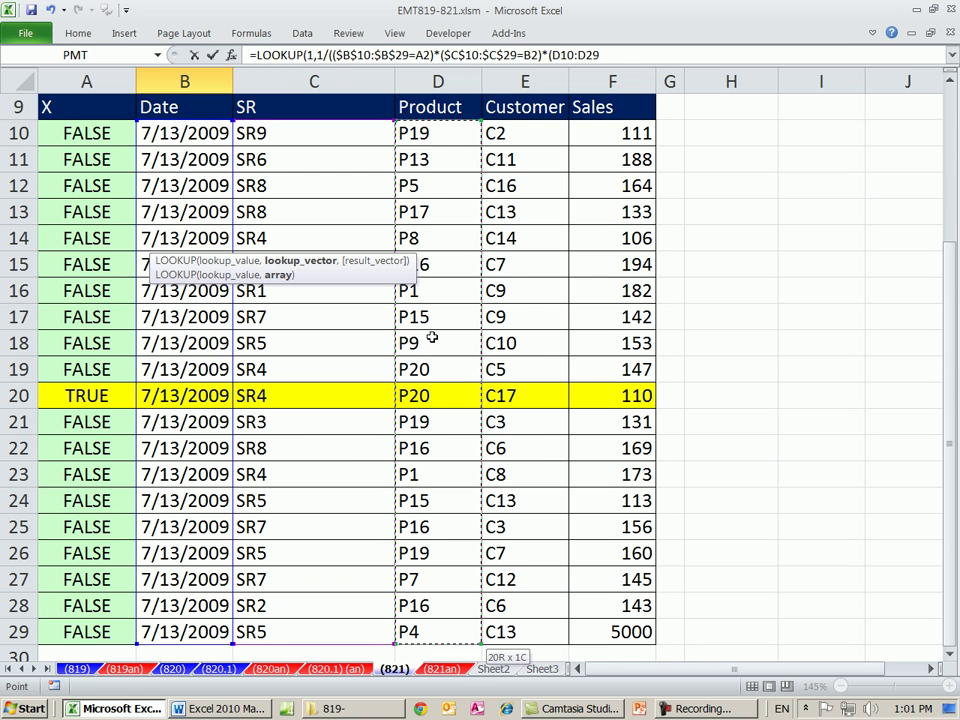
pyautogui.press('F4')
pyautogui.write('=')
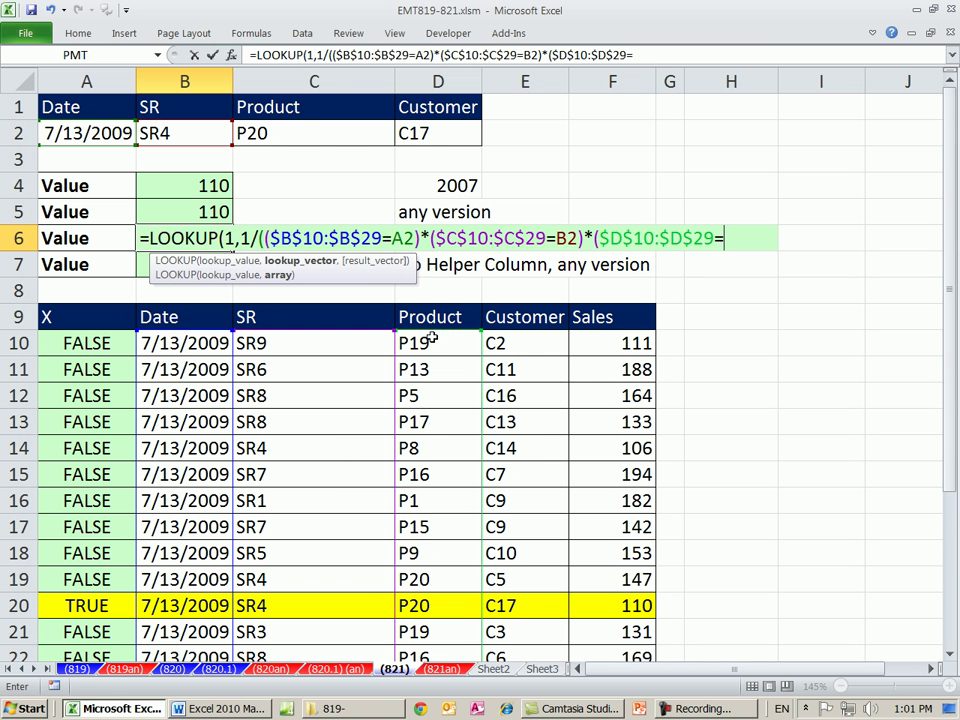
pyautogui.click(292, 133)
pyautogui.write(')*(')
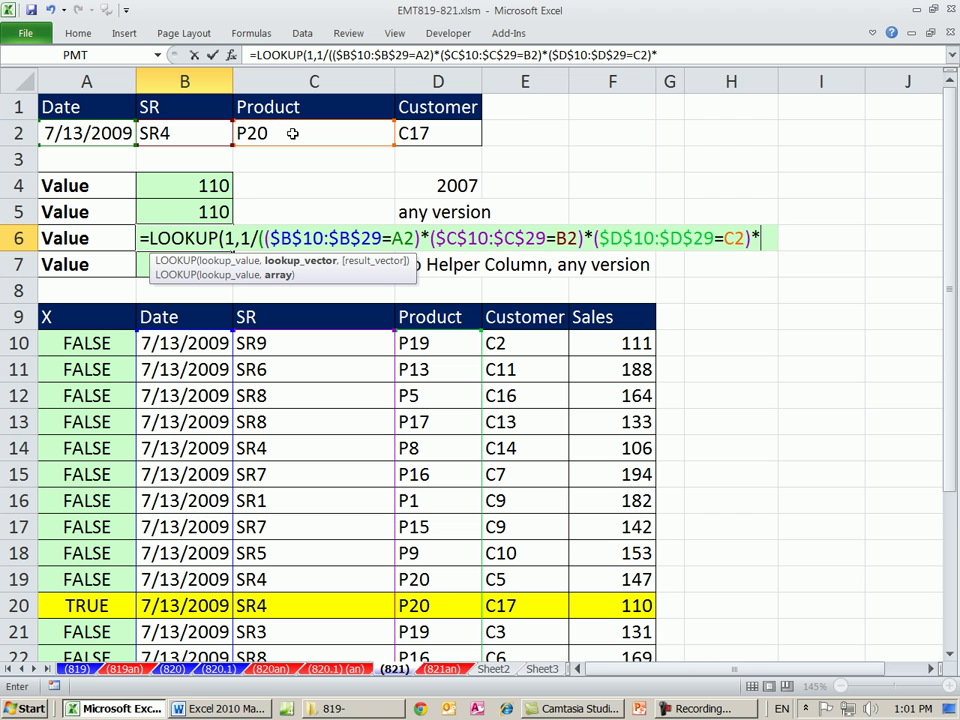
# Add the condition ($E$10:$E$29=D2) and close the divisor's parentheses
pyautogui.click(508, 343)
pyautogui.hotkey('ctrl', 'shift', 'Down')
pyautogui.press('F4')
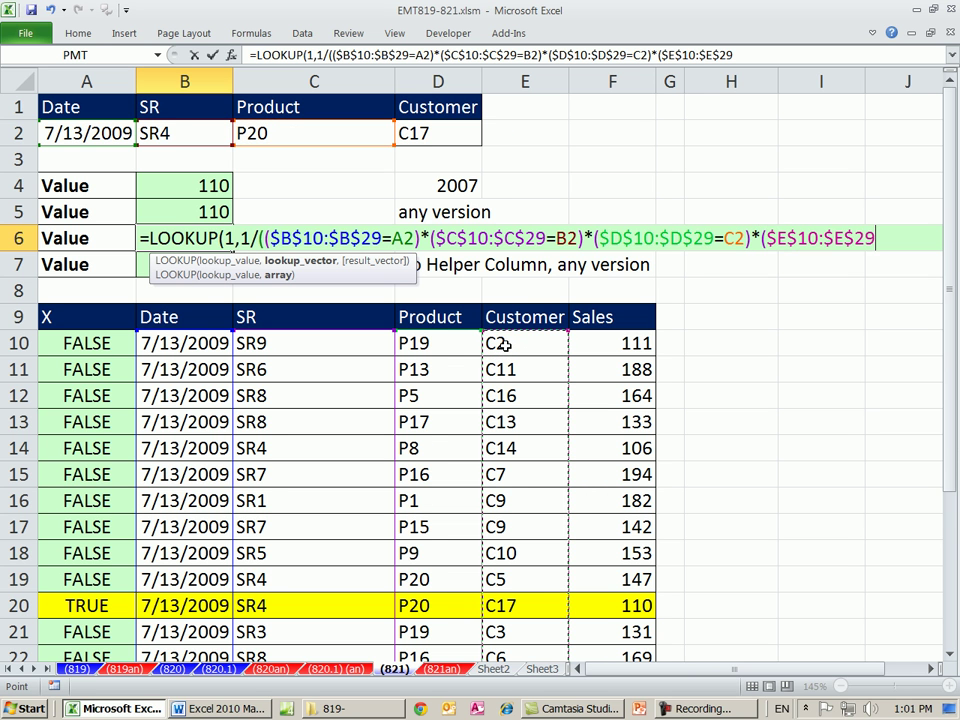
pyautogui.write('=')
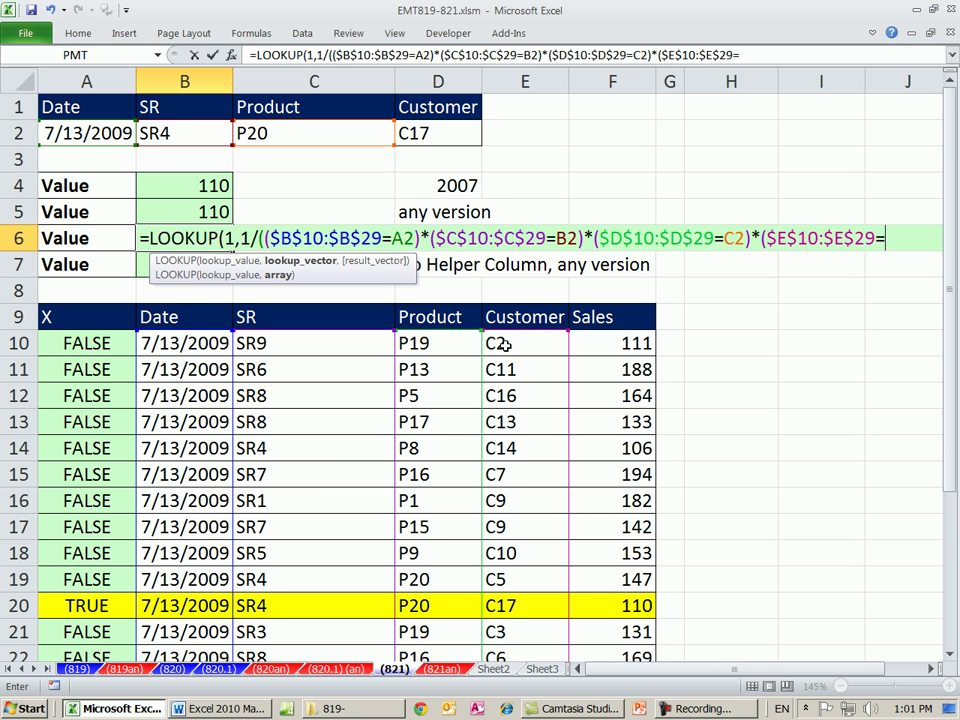
pyautogui.click(427, 133)
pyautogui.write(')')
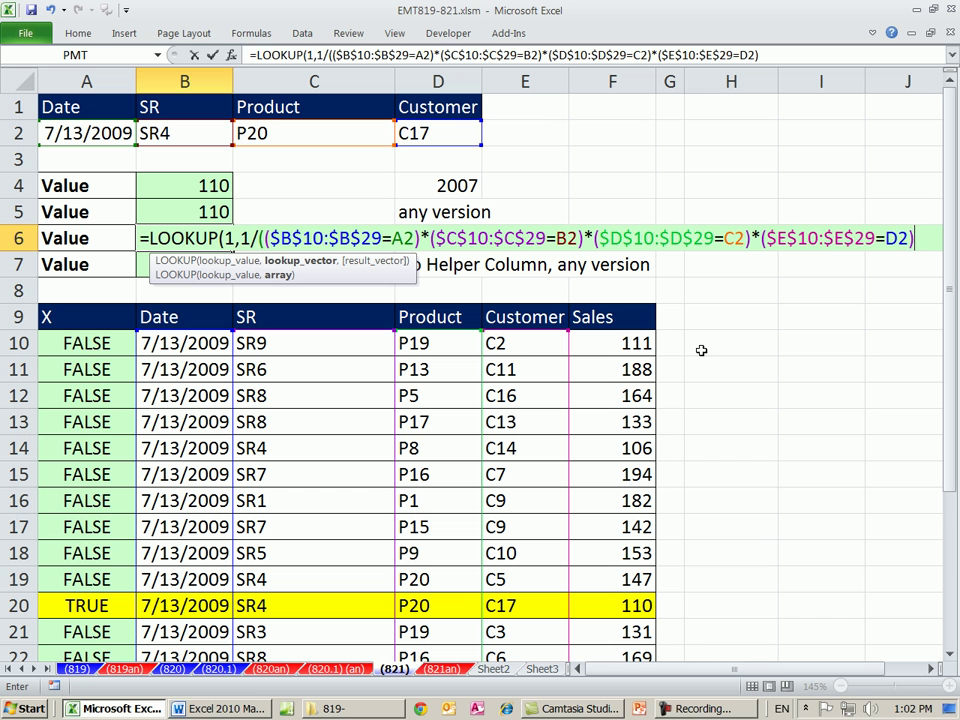
pyautogui.write(')')
pyautogui.moveTo(242, 238); pyautogui.dragTo(918, 240)
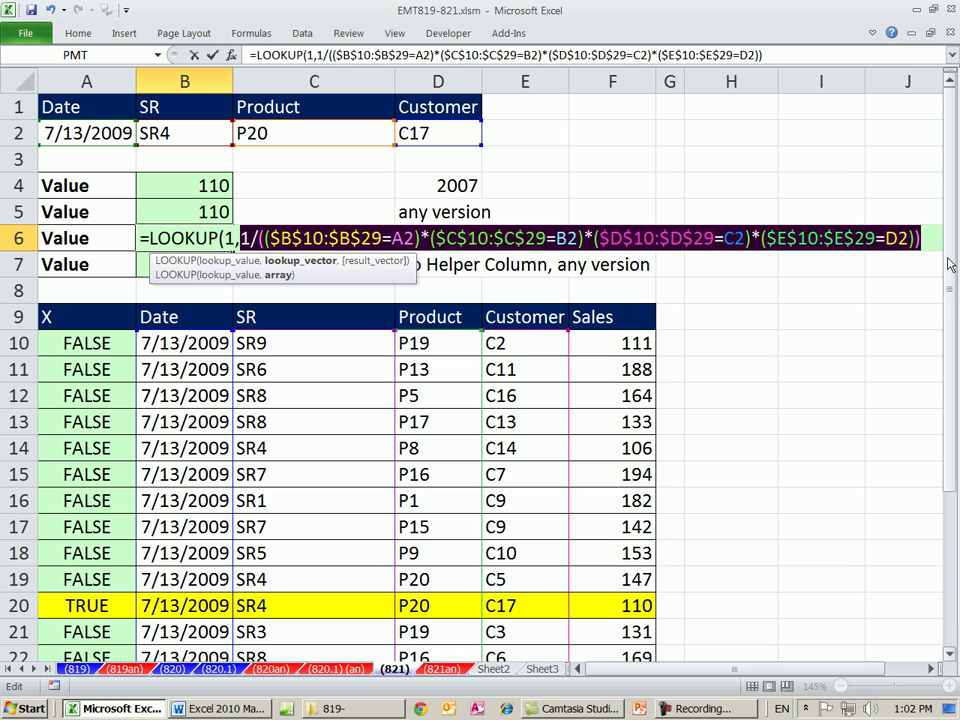
pyautogui.press('F9')
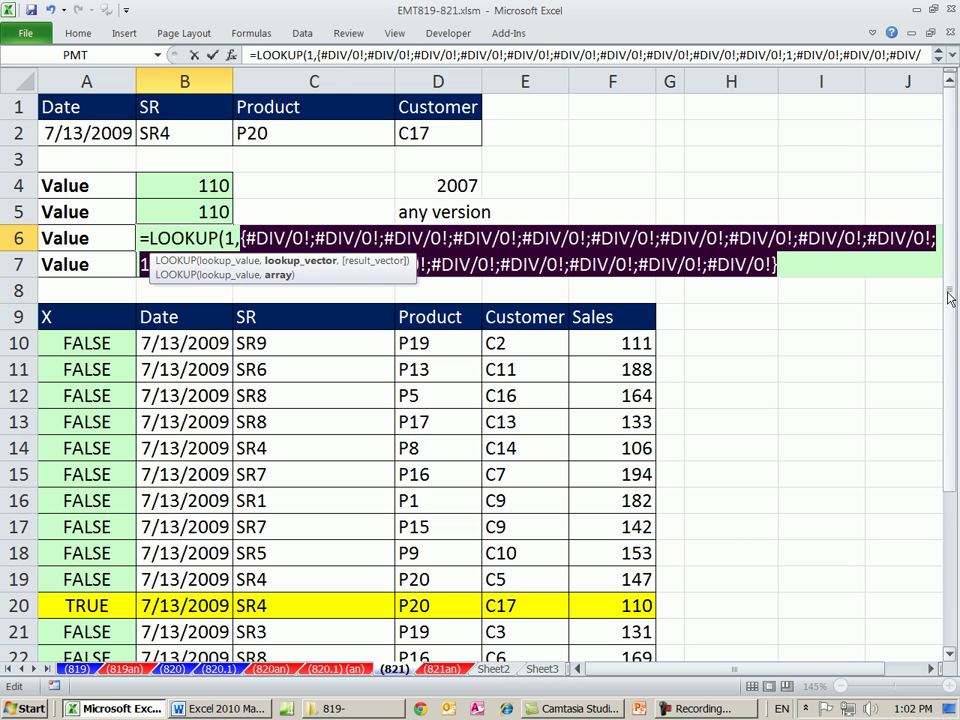
pyautogui.moveTo(403, 281); pyautogui.dragTo(389, 345)
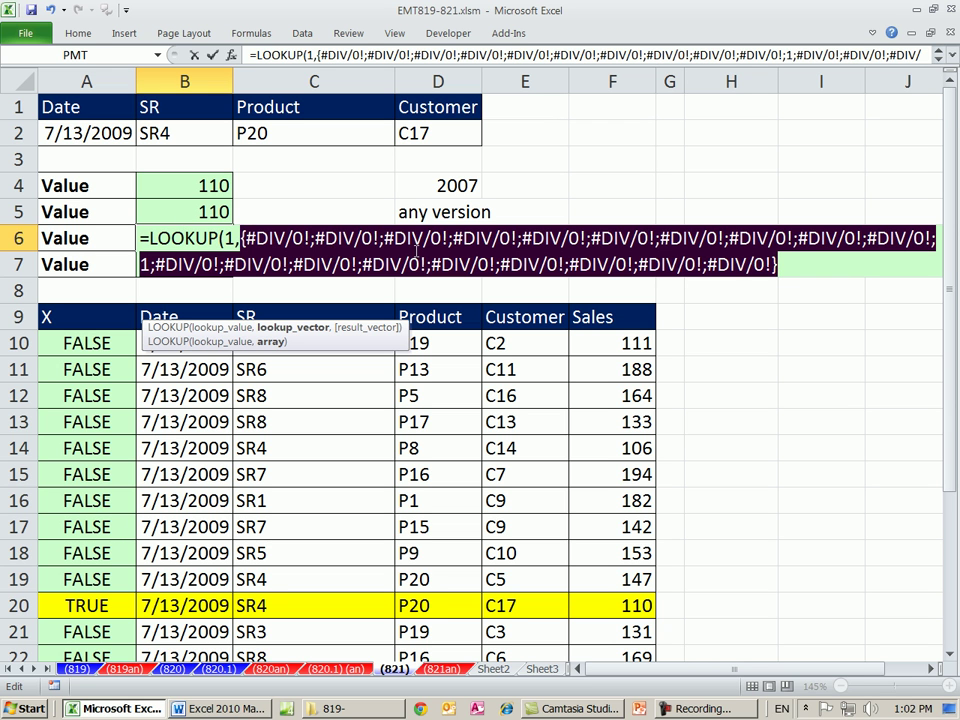
pyautogui.hotkey('ctrl', 'z')
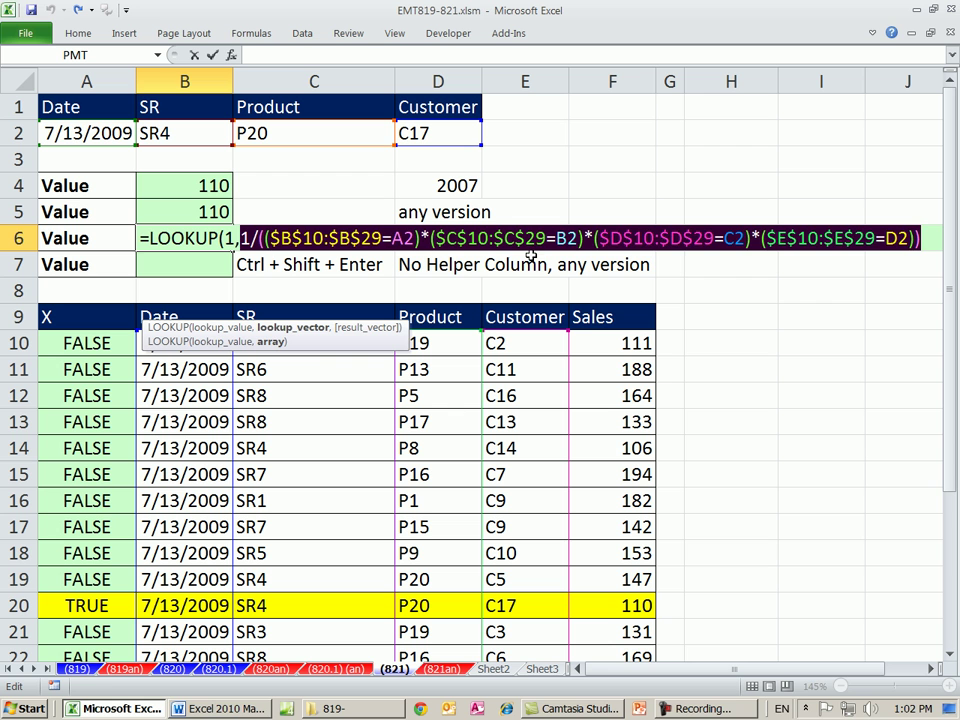
# Add the result vector $F$10:$F$29 to B6's LOOKUP and commit it, returning 110
pyautogui.click(921, 237)
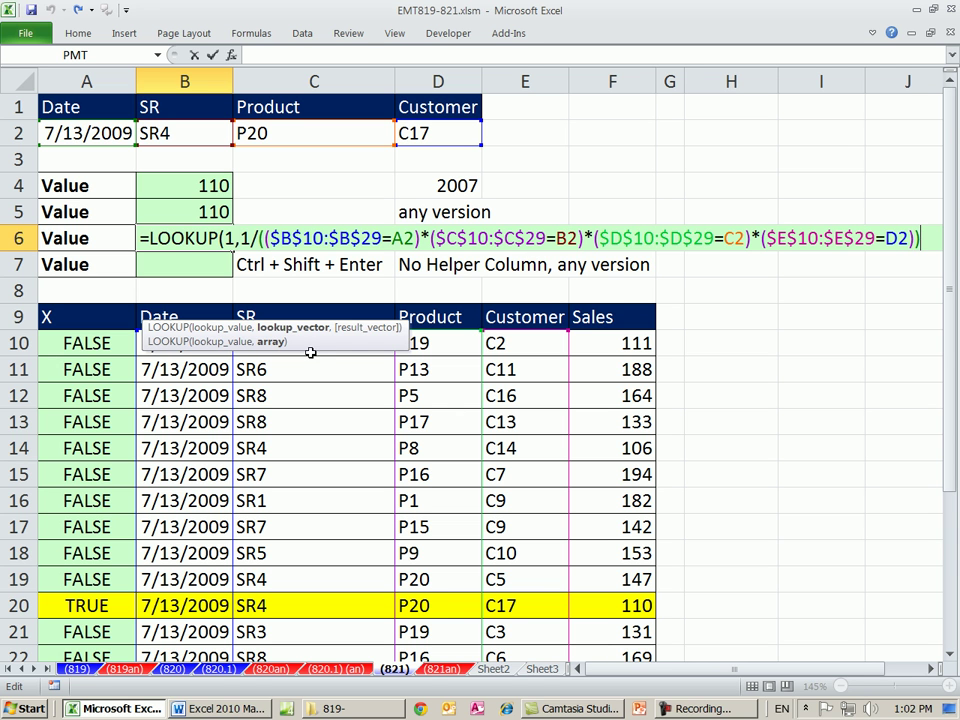
pyautogui.moveTo(311, 352); pyautogui.dragTo(320, 312)
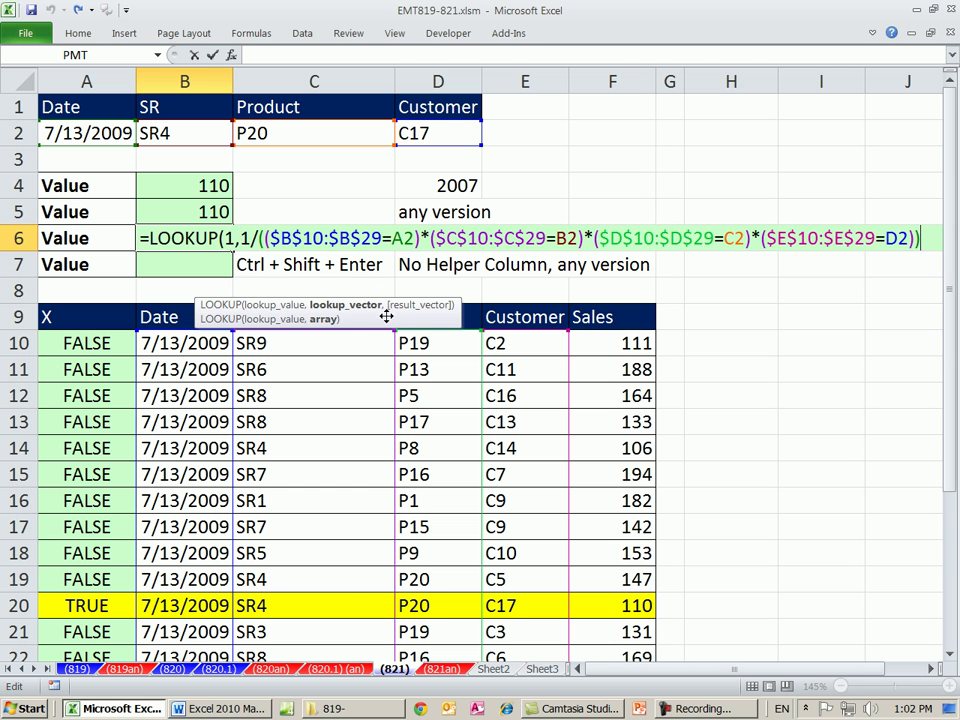
pyautogui.write(',')
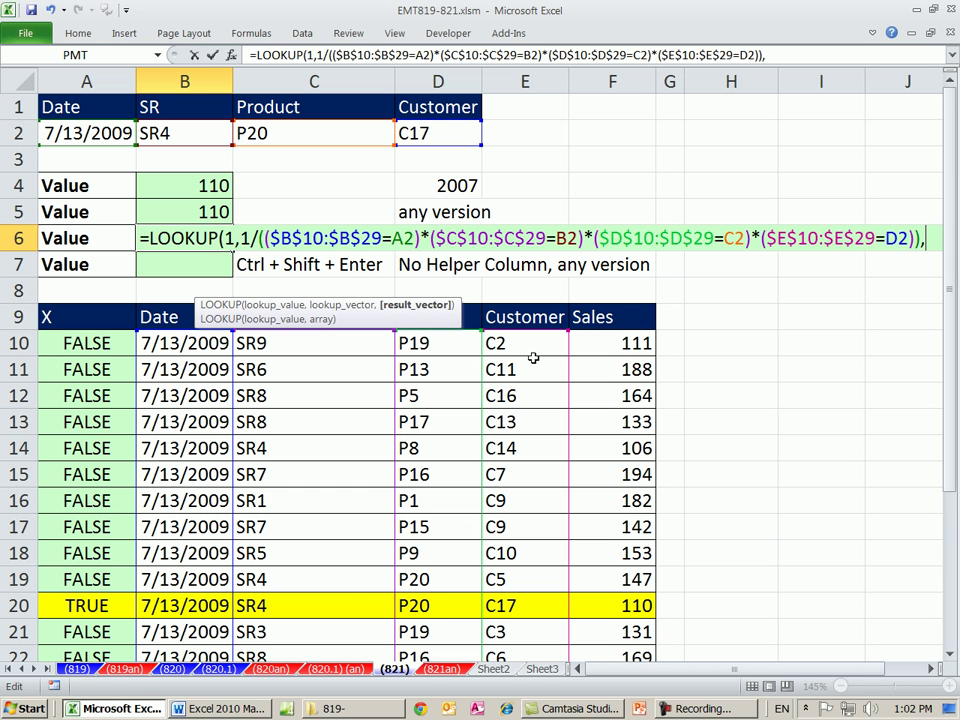
pyautogui.click(616, 341)
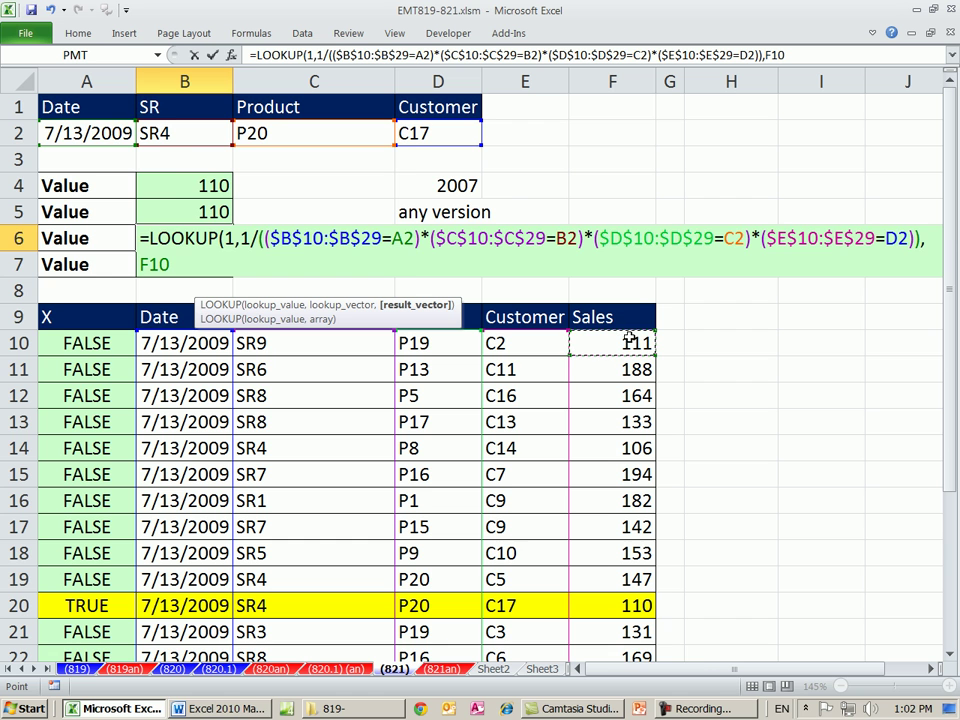
pyautogui.hotkey('ctrl', 'shift', 'Down')
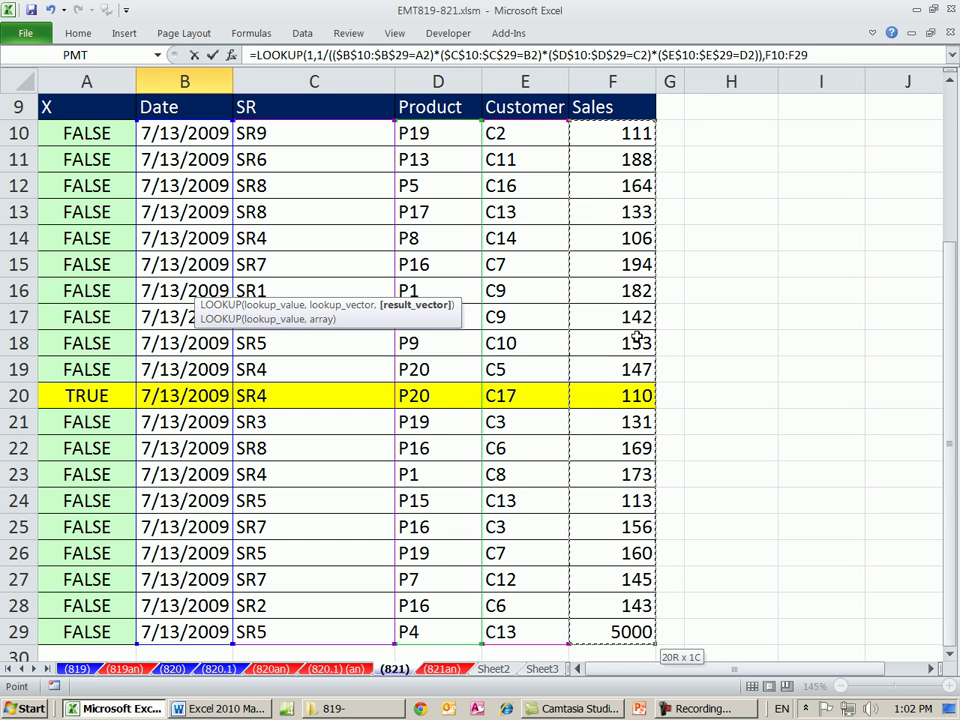
pyautogui.press('F4')
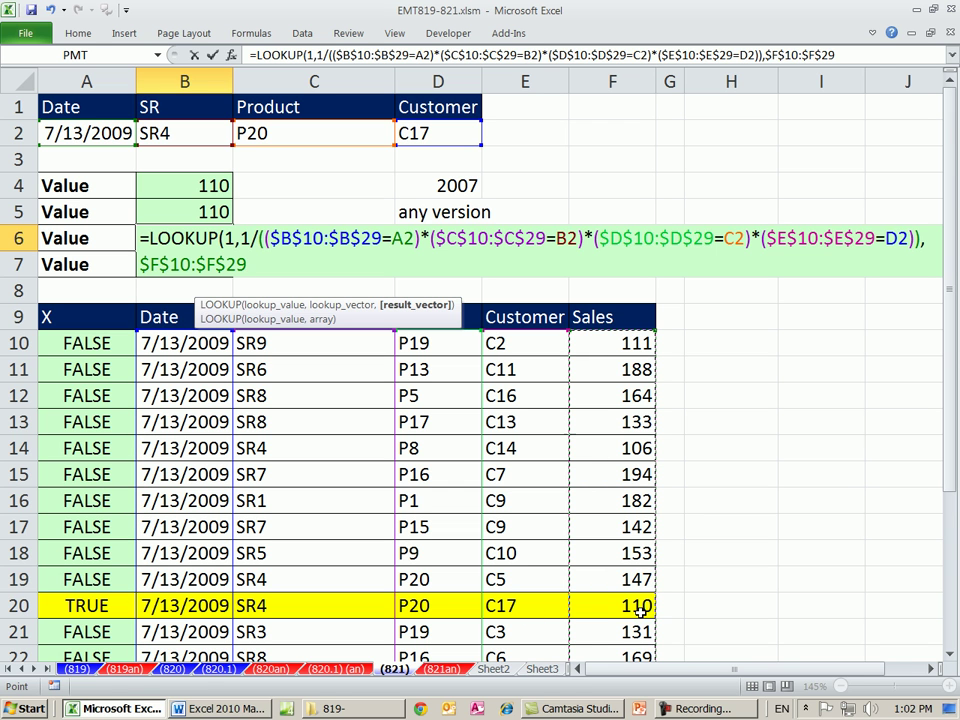
pyautogui.write(')')
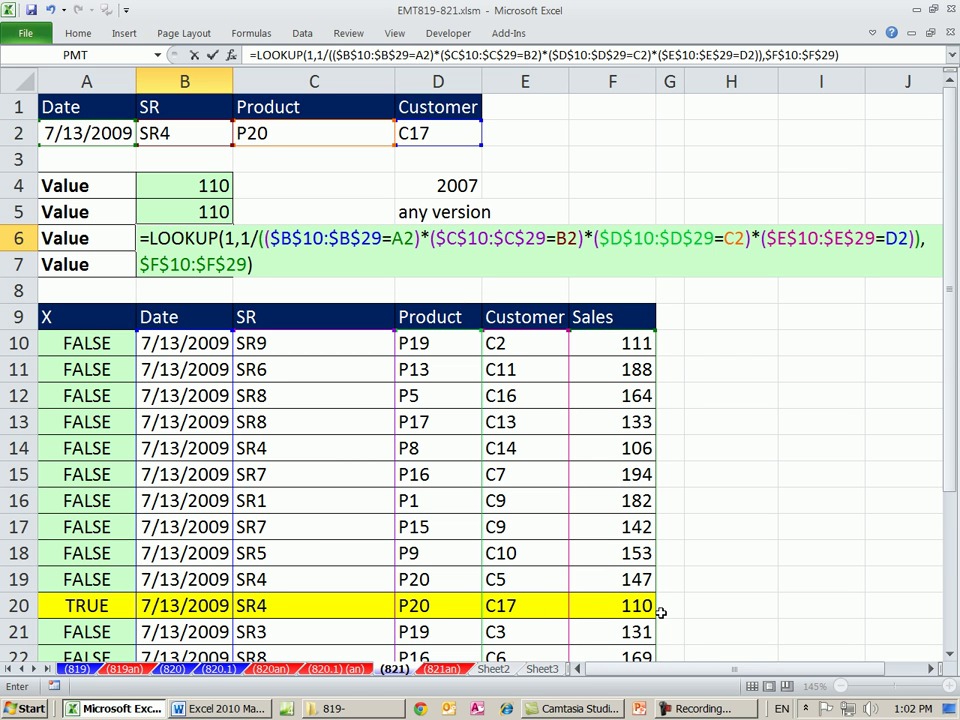
pyautogui.hotkey('ctrl', 'Return')
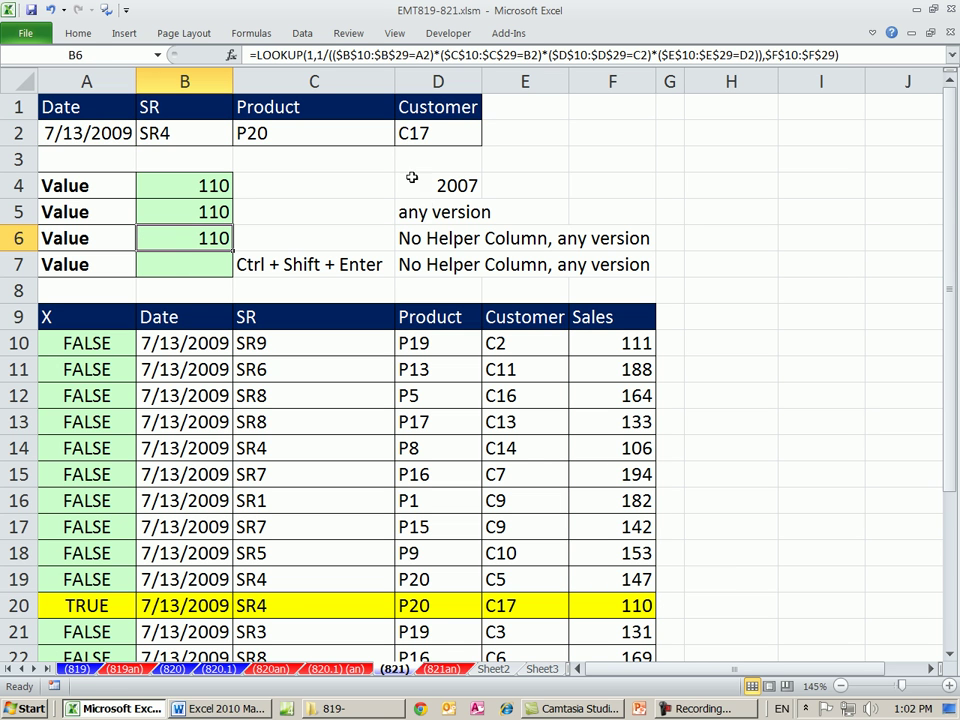
# Test by changing customer D2 to C5, then undo back to C17
pyautogui.click(412, 124)
pyautogui.write('C5')
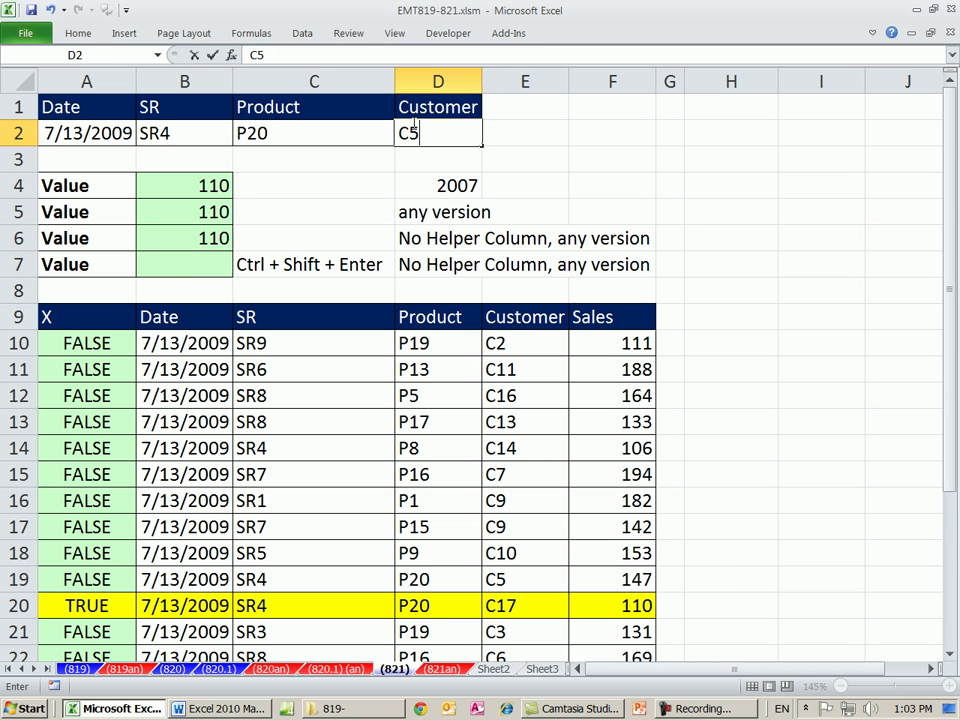
pyautogui.hotkey('ctrl', 'Return')
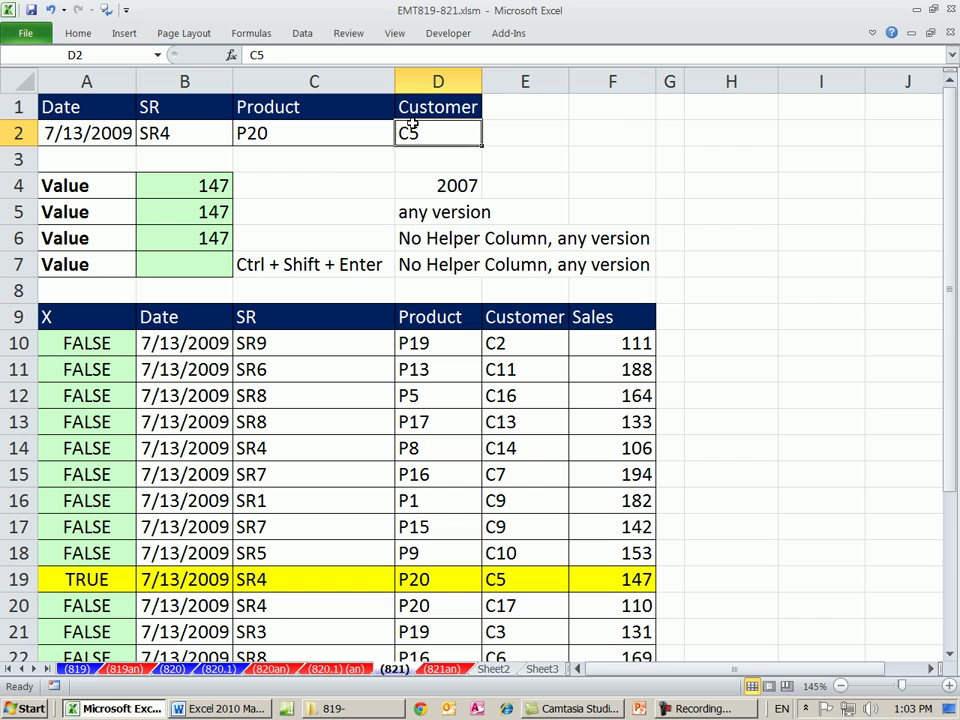
pyautogui.hotkey('ctrl', 'z')
# In B7, start =INDEX over absolute Sales range $F$10:$F$29 and insert MATCH
pyautogui.click(214, 259)
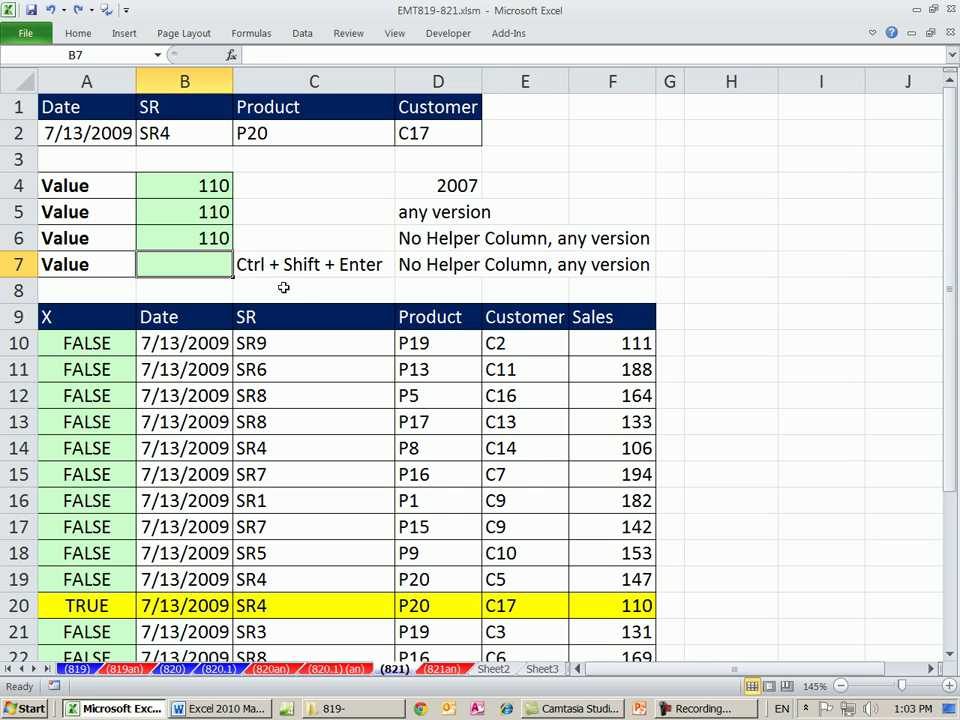
pyautogui.write('=INDEX(')
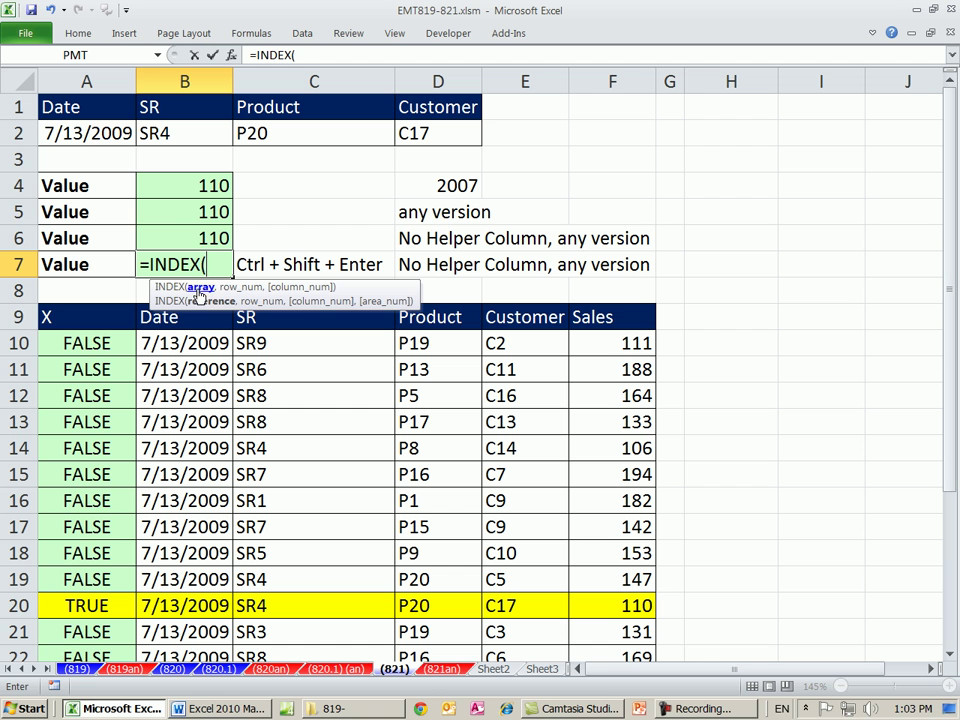
pyautogui.click(576, 343)
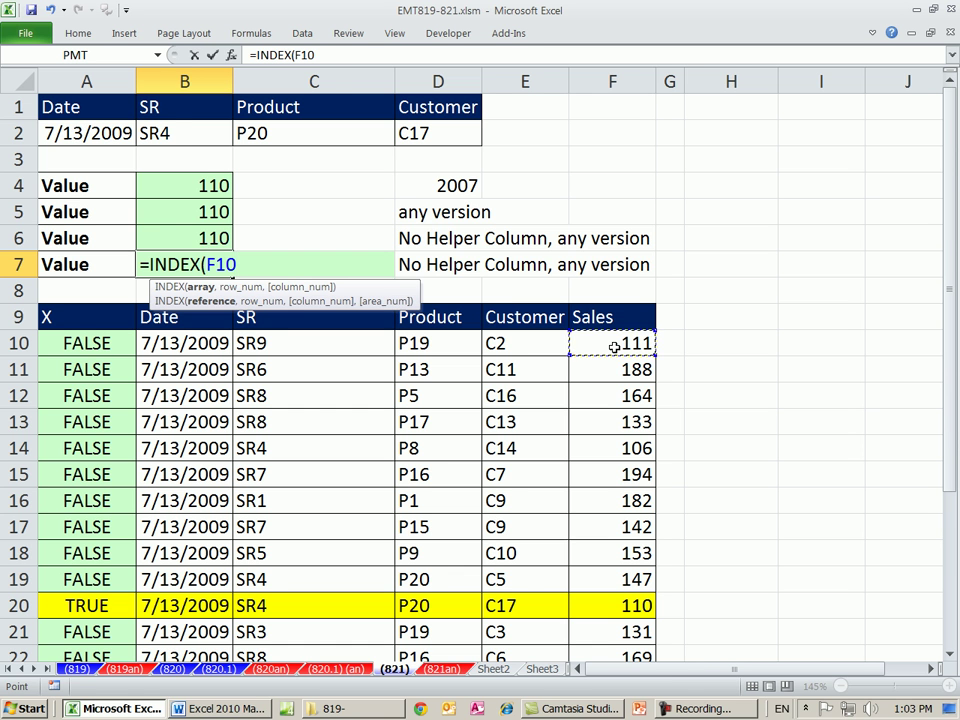
pyautogui.hotkey('ctrl', 'shift', 'Down')
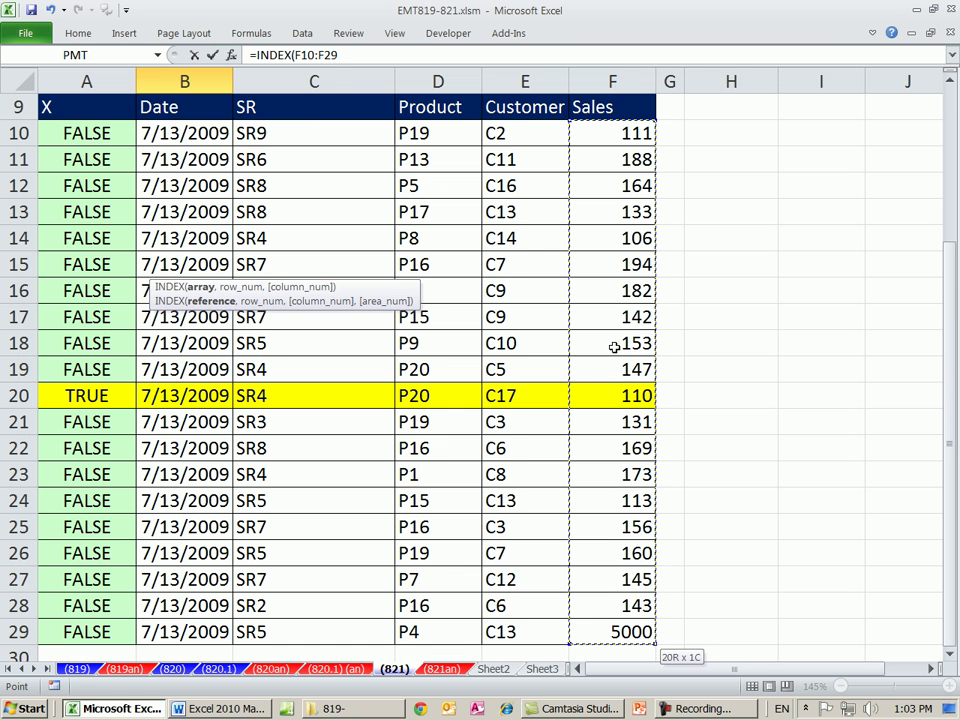
pyautogui.press('F4')
pyautogui.write(',')
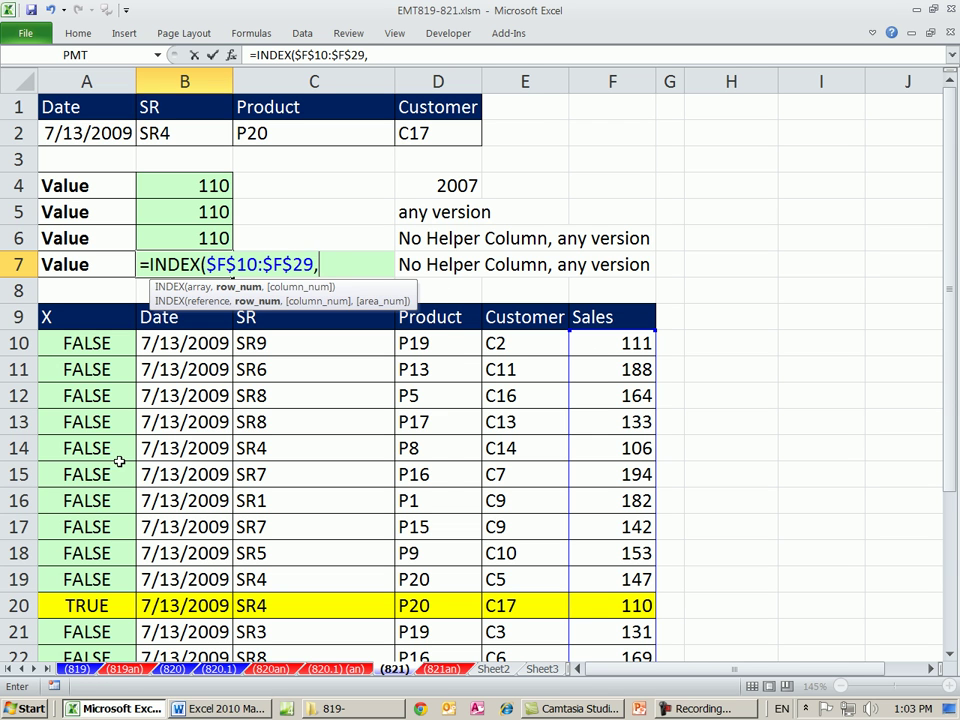
pyautogui.write('mat')
pyautogui.press('Tab')
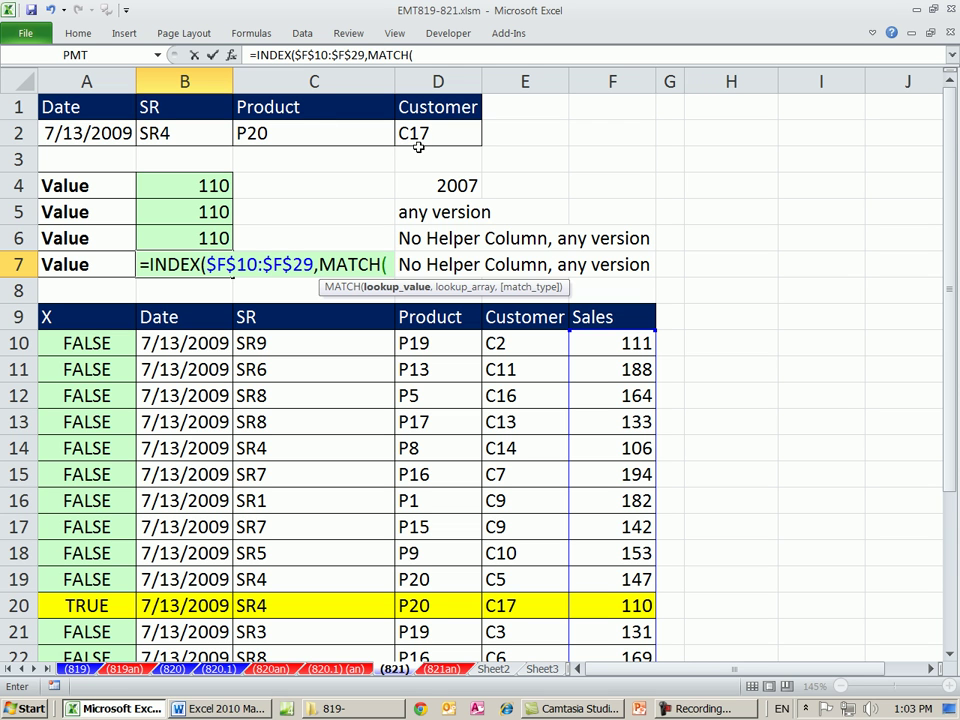
# Use A2&B2&C2&D2 as MATCH's lookup value, previewing it as "40007SR4P20C17" with F9, then undo
pyautogui.click(85, 133)
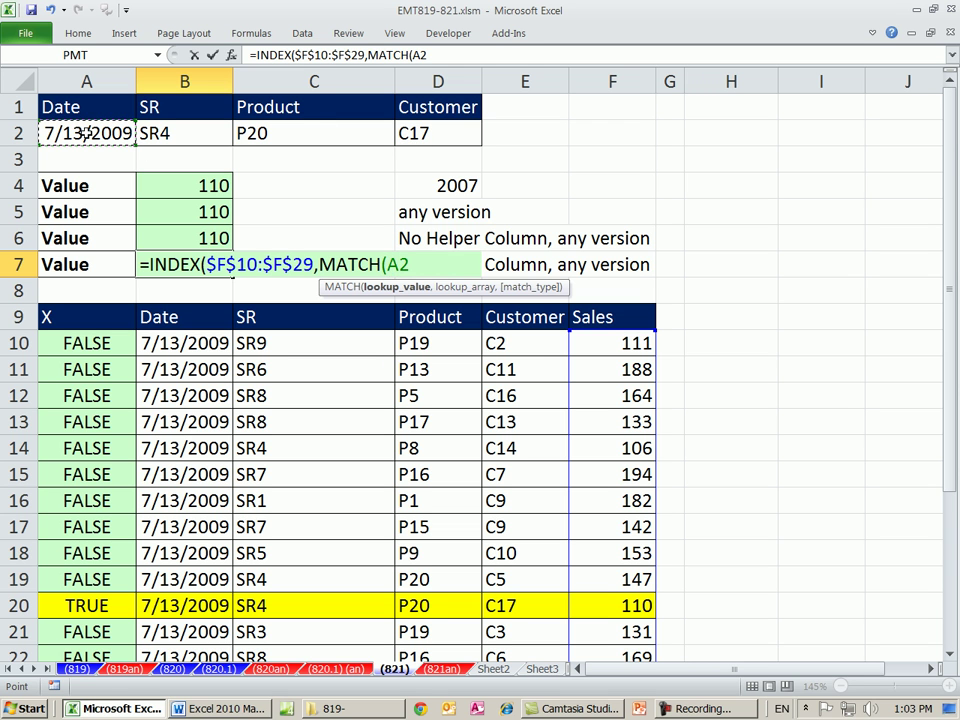
pyautogui.write('&')
pyautogui.click(168, 130)
pyautogui.write('&')
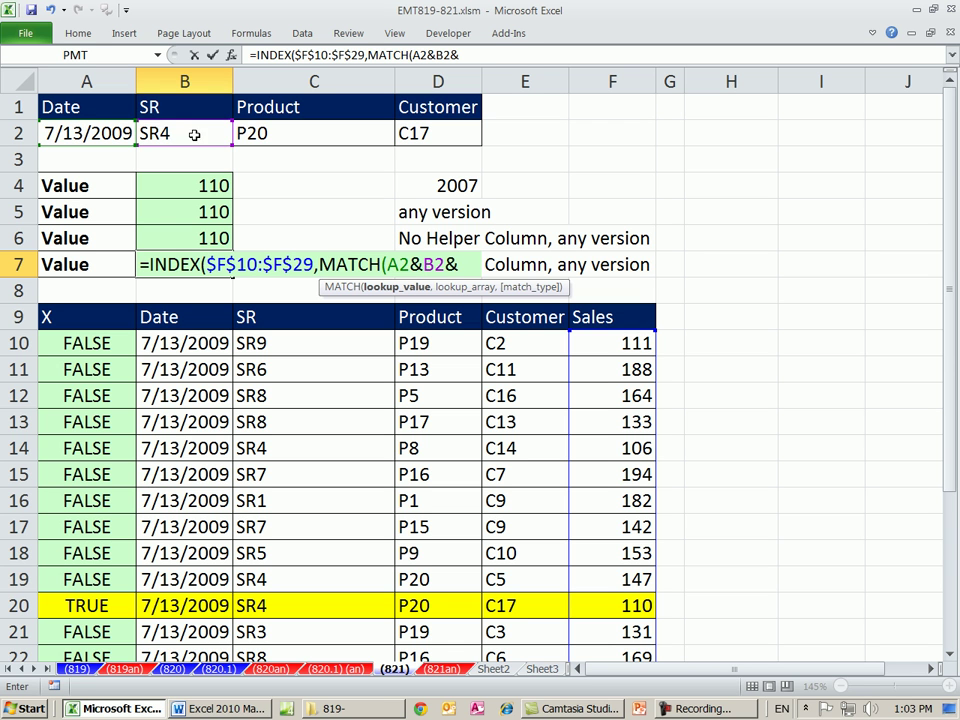
pyautogui.click(240, 134)
pyautogui.write('&')
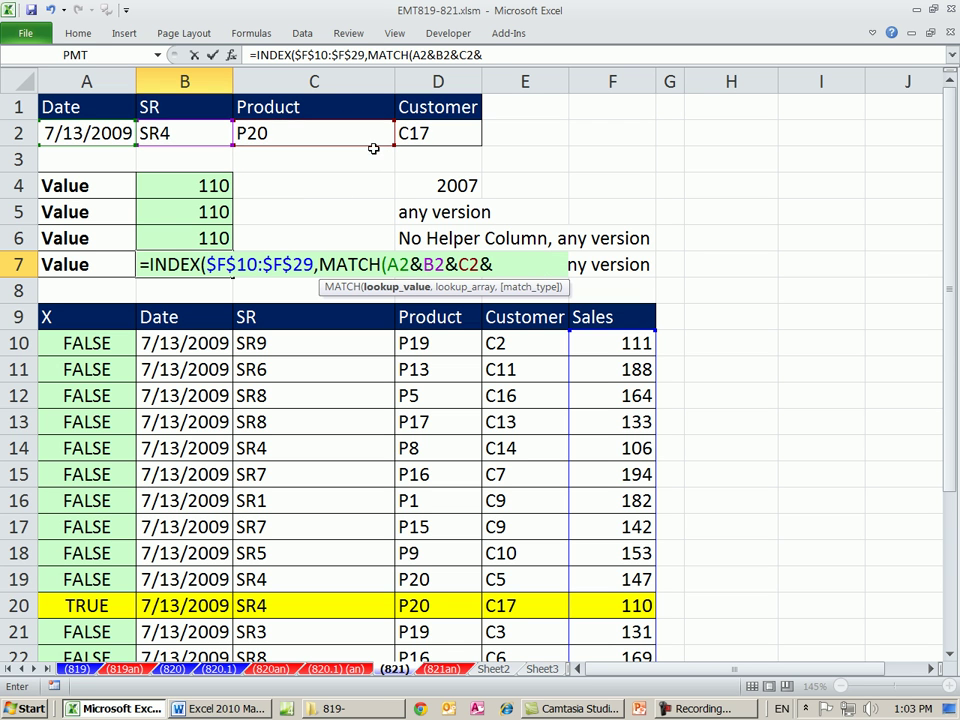
pyautogui.click(420, 134)
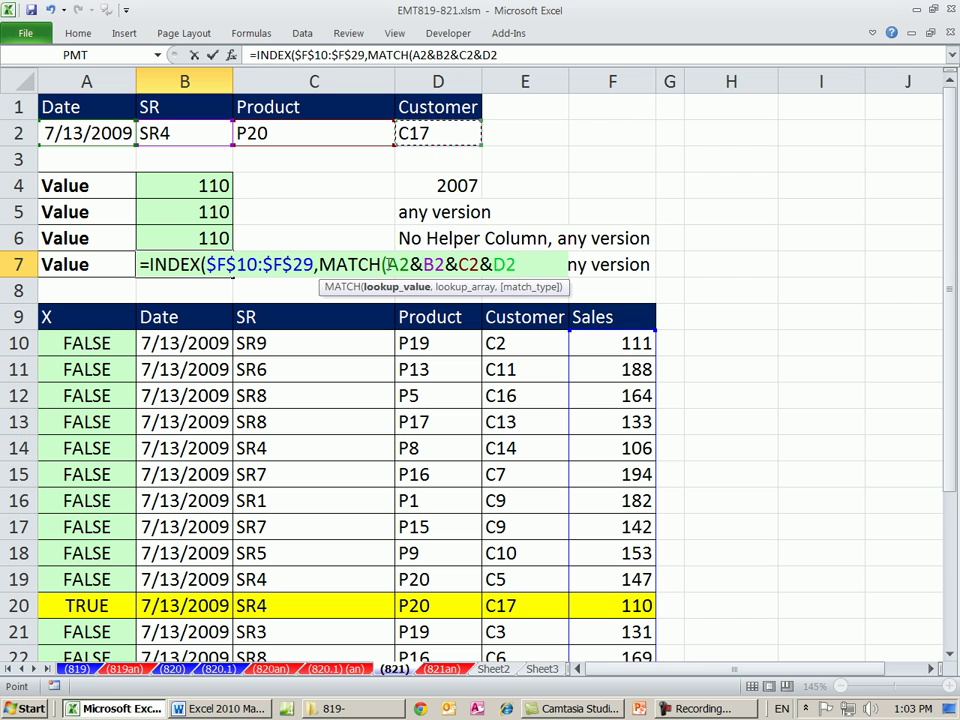
pyautogui.moveTo(386, 264); pyautogui.dragTo(550, 265)
pyautogui.press('F9')
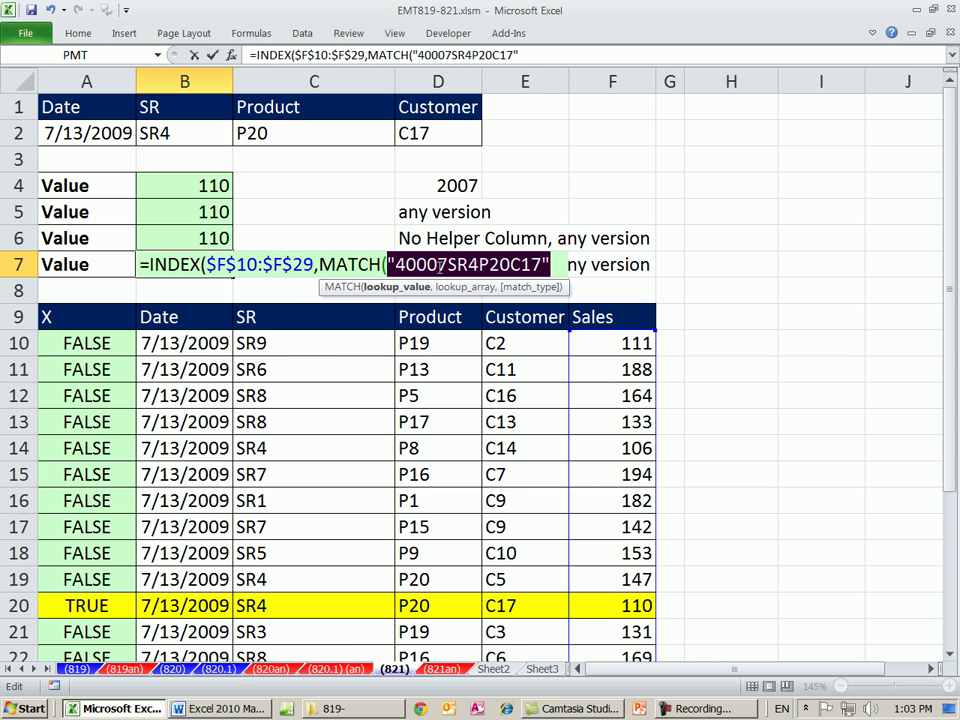
pyautogui.hotkey('ctrl', 'z')
# Begin MATCH's lookup array with absolute $B$10:$B$29&$C$10:$C$29
pyautogui.click(508, 264)
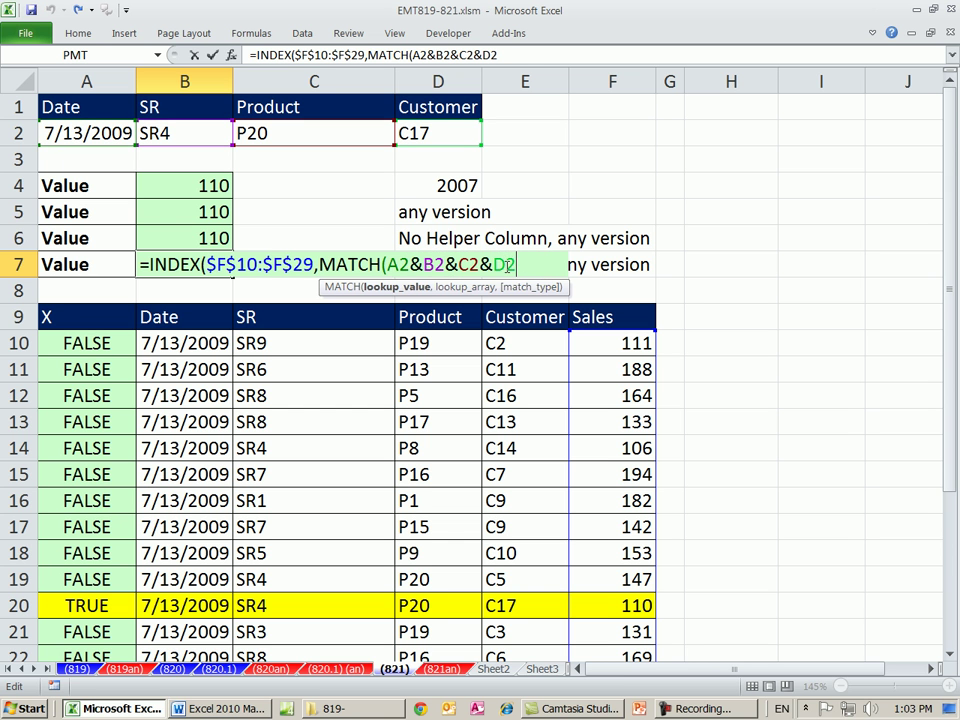
pyautogui.write(',')
pyautogui.click(211, 337)
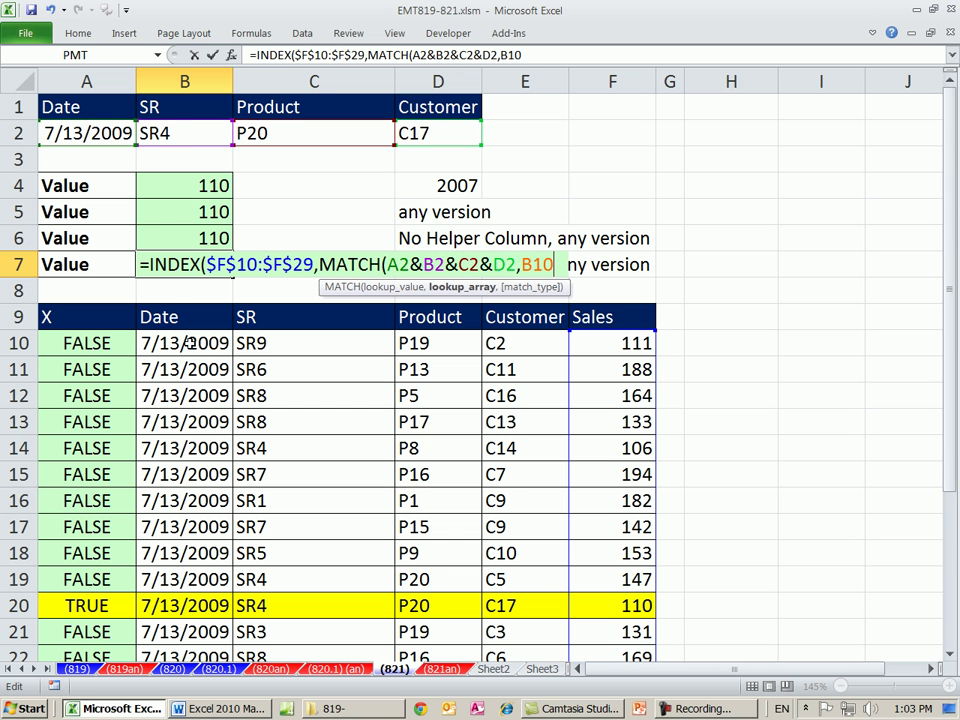
pyautogui.hotkey('ctrl', 'shift', 'Down')
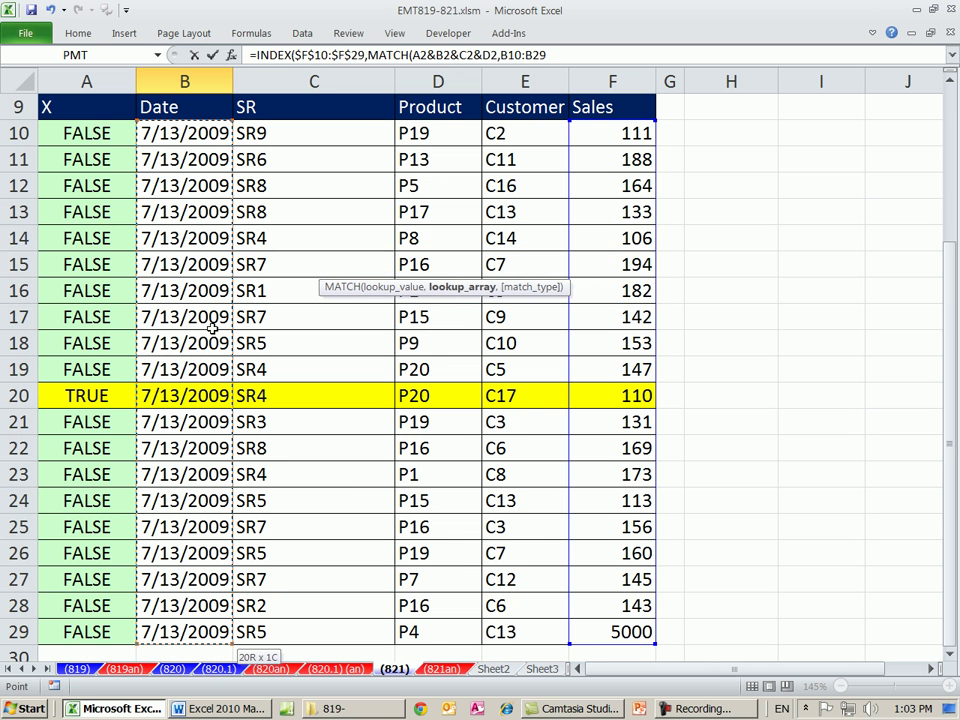
pyautogui.press('F4')
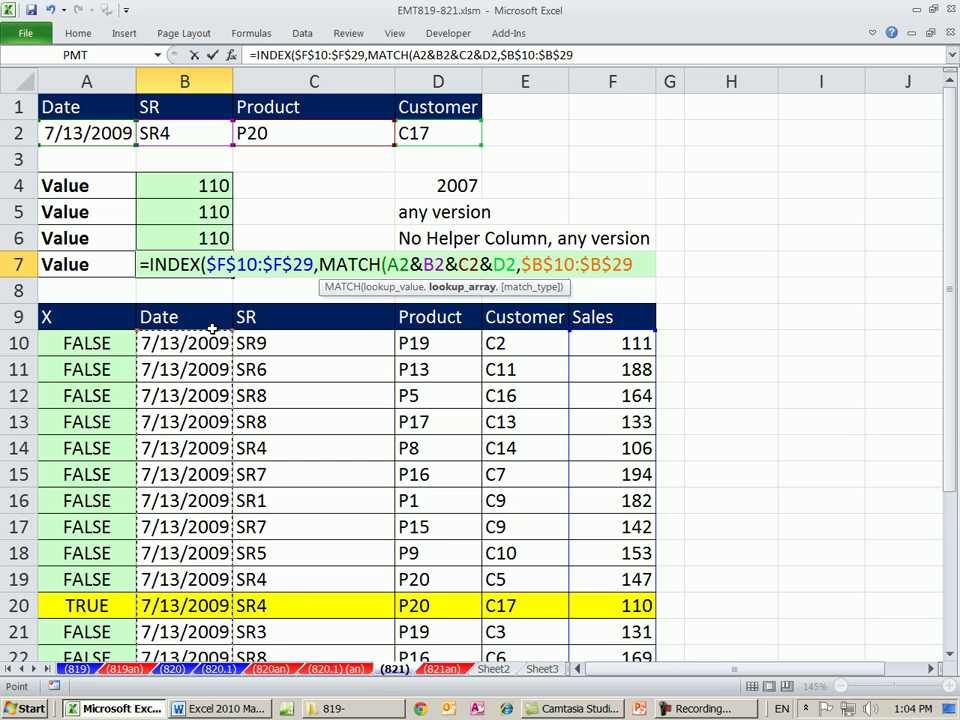
pyautogui.write('&')
pyautogui.click(272, 338)
pyautogui.hotkey('ctrl', 'shift', 'Down')
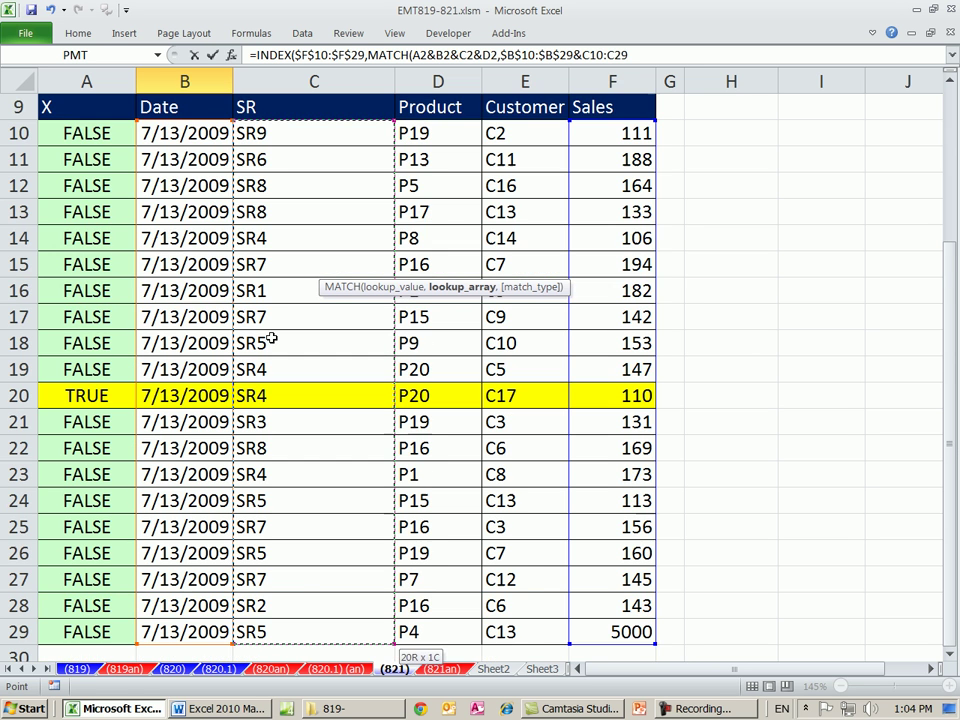
pyautogui.press('F4')
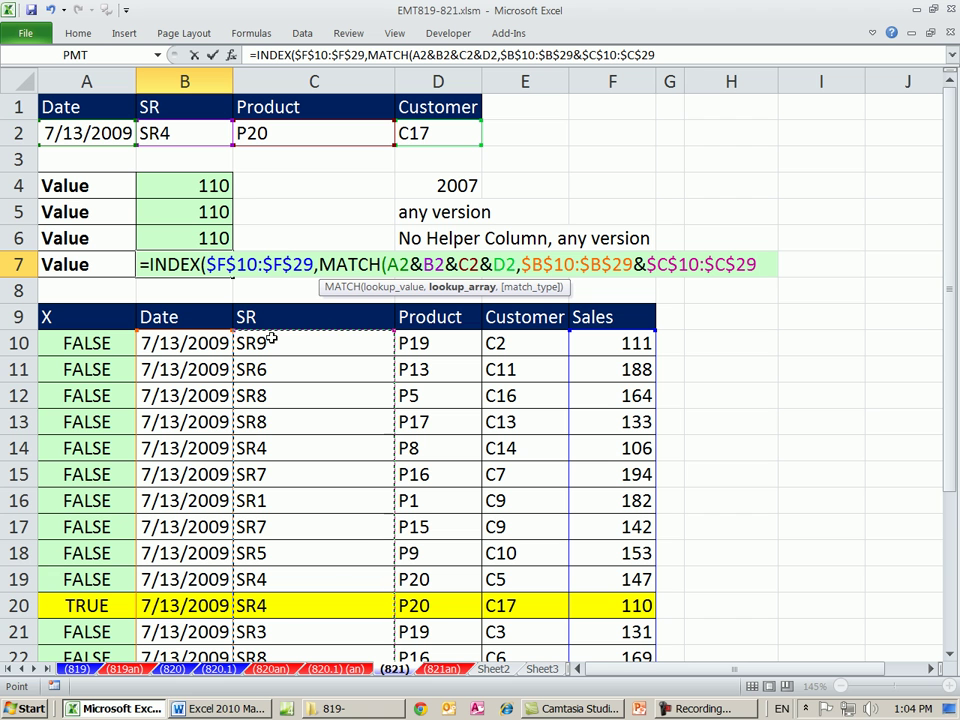
# Append absolute $D$10:$D$29 and $E$10:$E$29, then preview the joined array with F9 and undo
pyautogui.write('&')
pyautogui.click(433, 344)
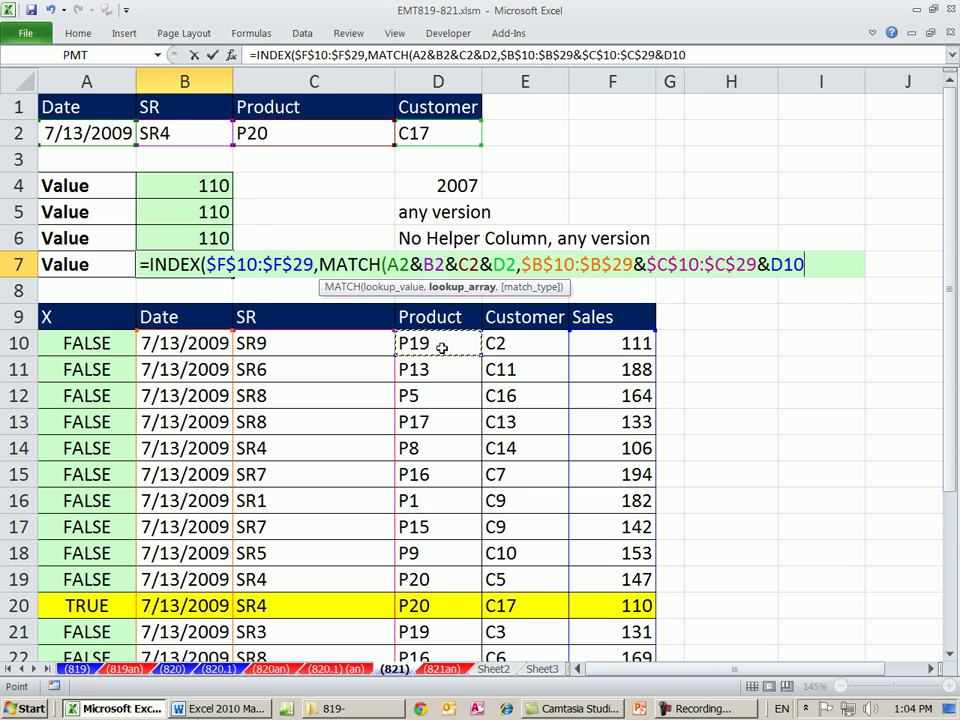
pyautogui.hotkey('ctrl', 'shift', 'Down')
pyautogui.press('F4')
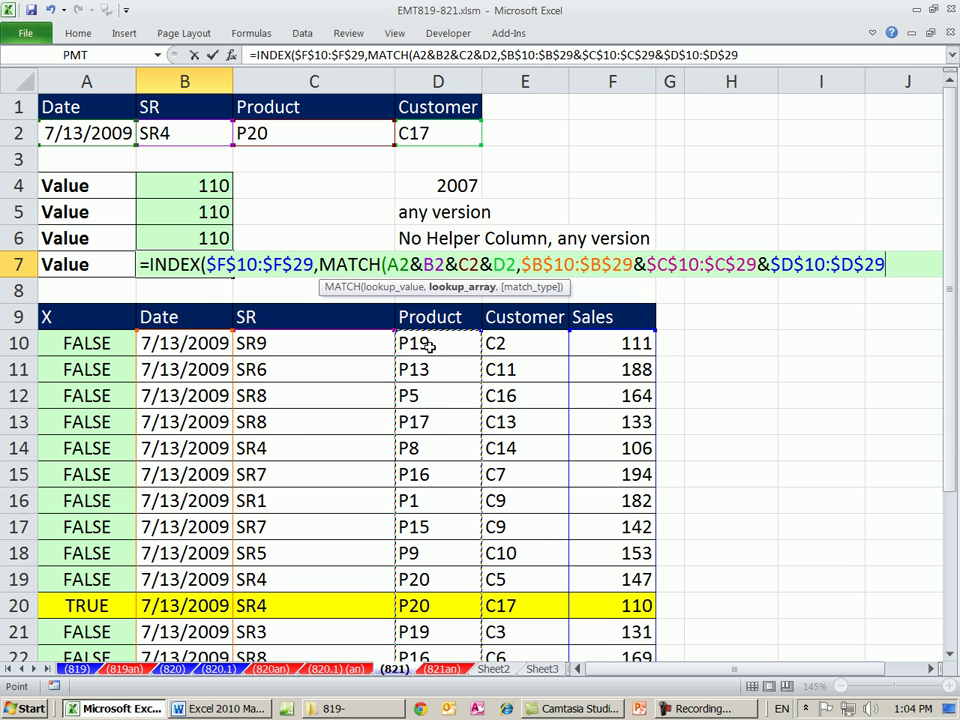
pyautogui.write('&')
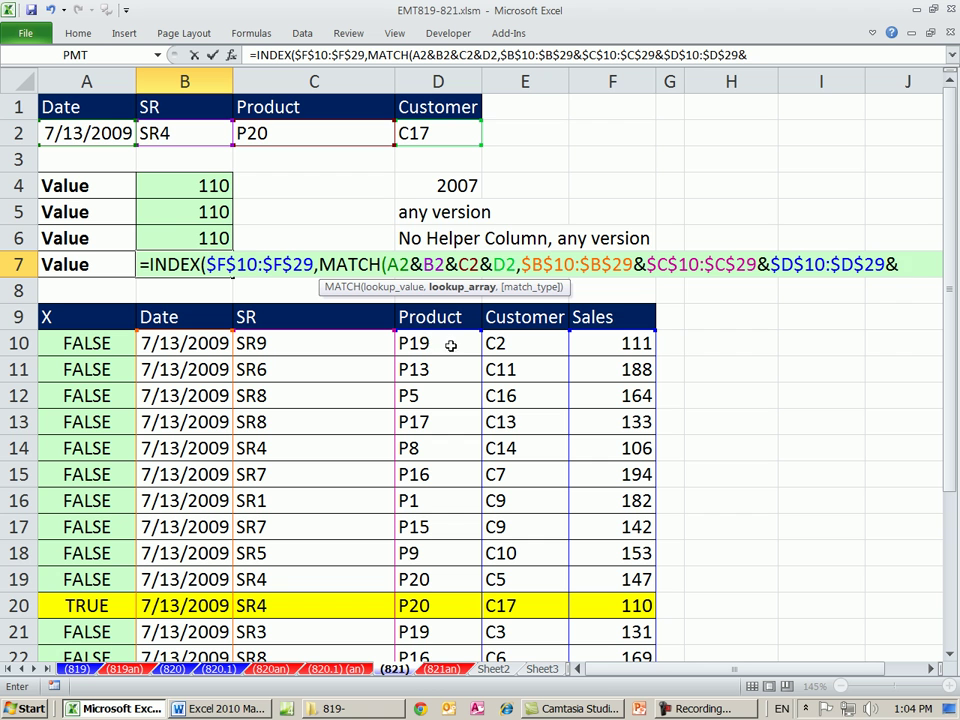
pyautogui.click(498, 342)
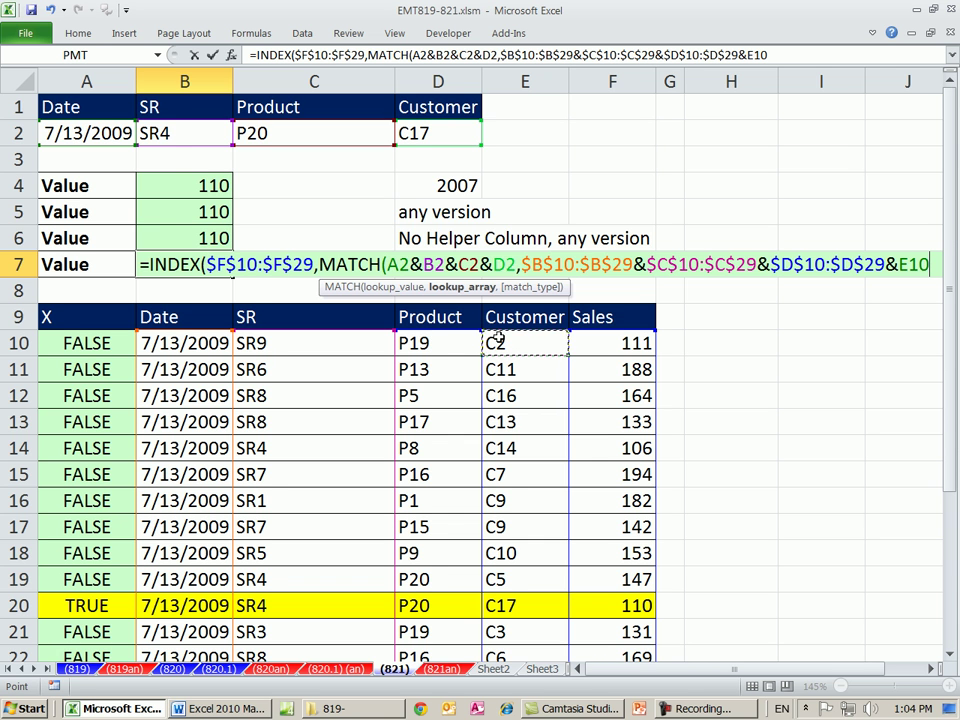
pyautogui.hotkey('ctrl', 'shift', 'Down')
pyautogui.press('F4')
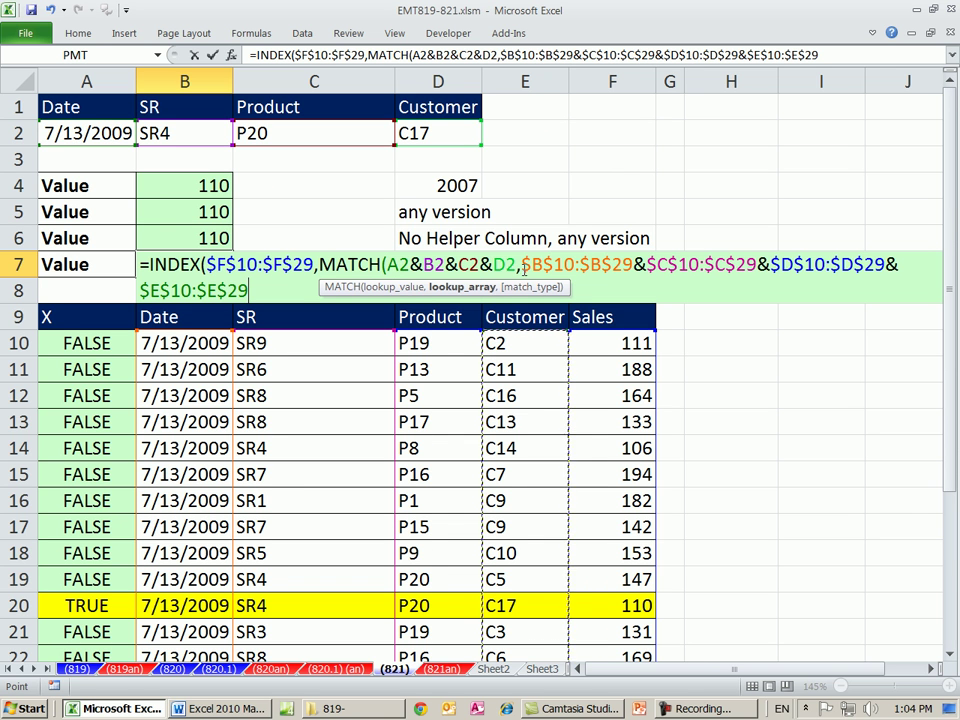
pyautogui.click(462, 287)
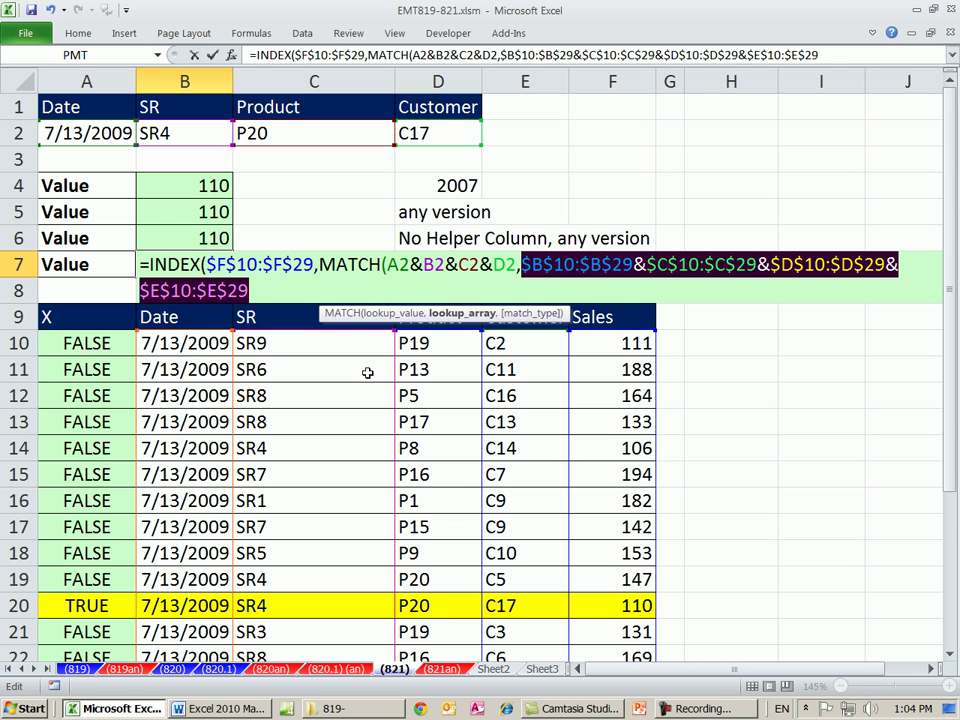
pyautogui.press('F9')
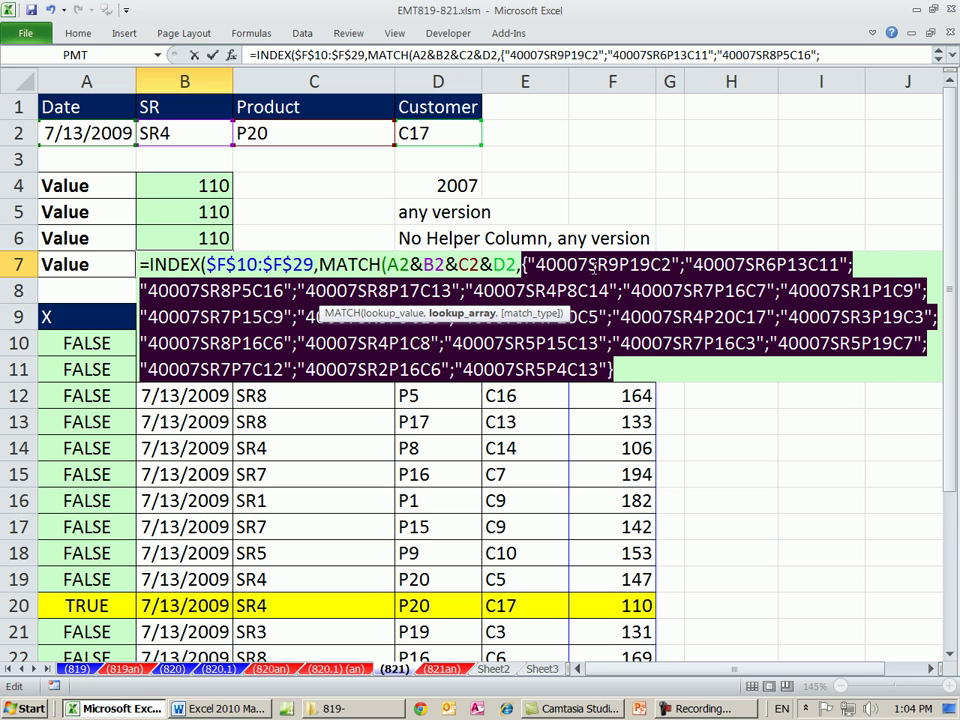
pyautogui.hotkey('ctrl', 'z')
pyautogui.click(312, 292)
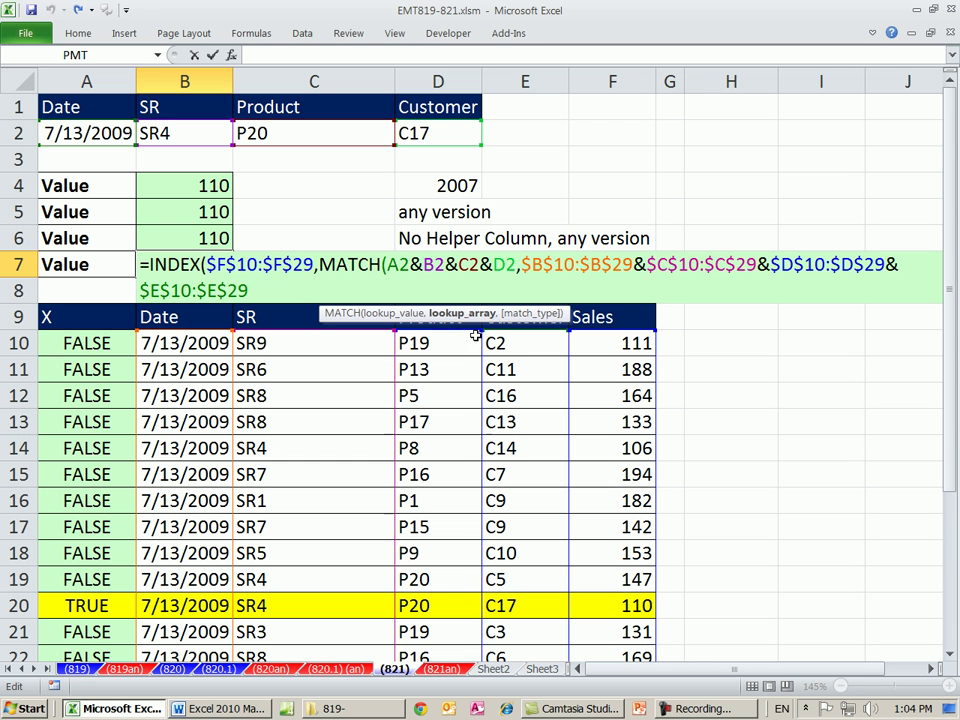
# Add the exact-match 0 argument and preview MATCH's row position 11 with F9, then undo
pyautogui.write(',')
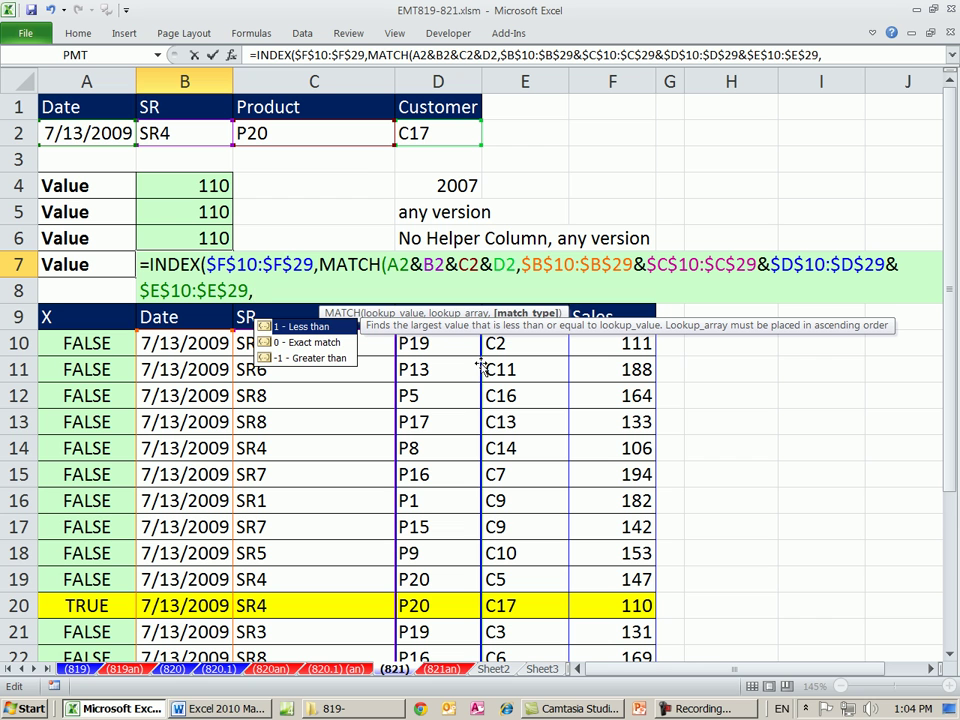
pyautogui.write('0)')
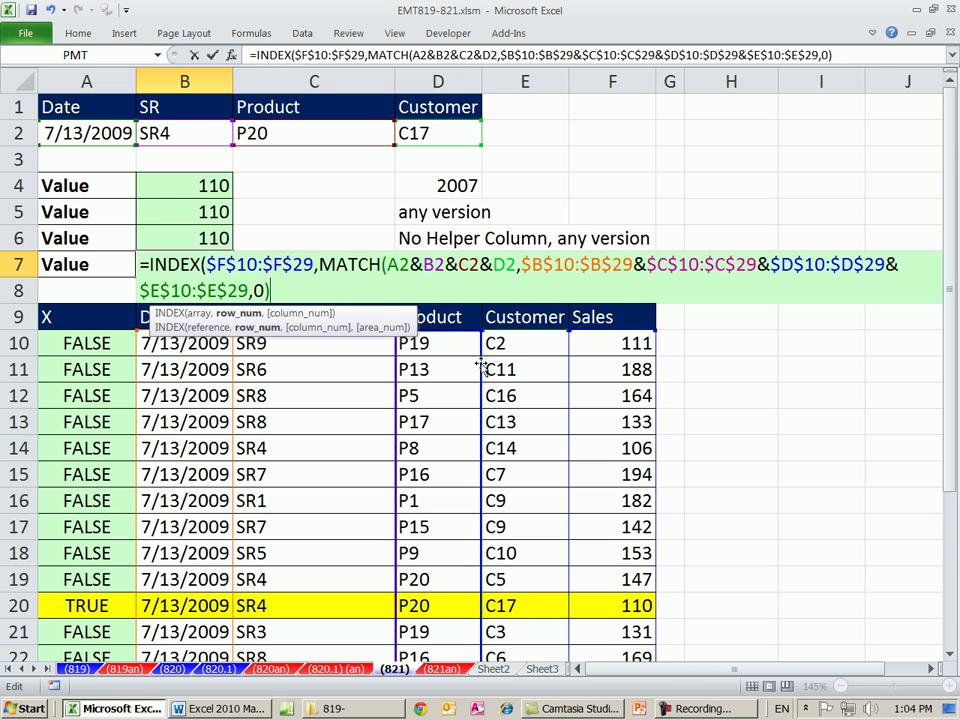
pyautogui.moveTo(320, 263); pyautogui.dragTo(333, 292)
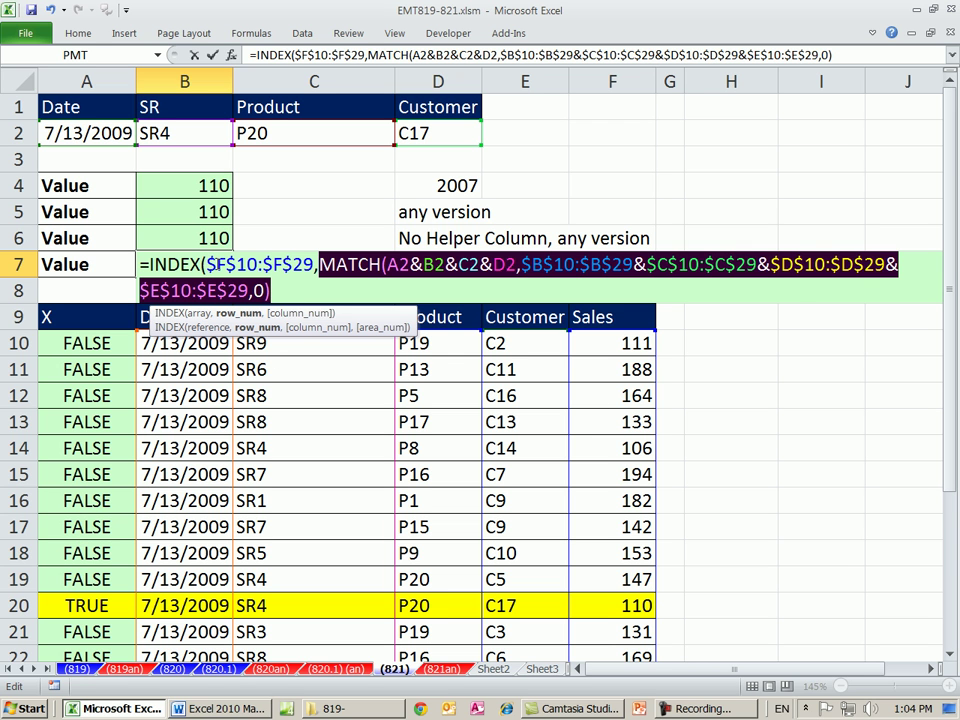
pyautogui.click(240, 264)
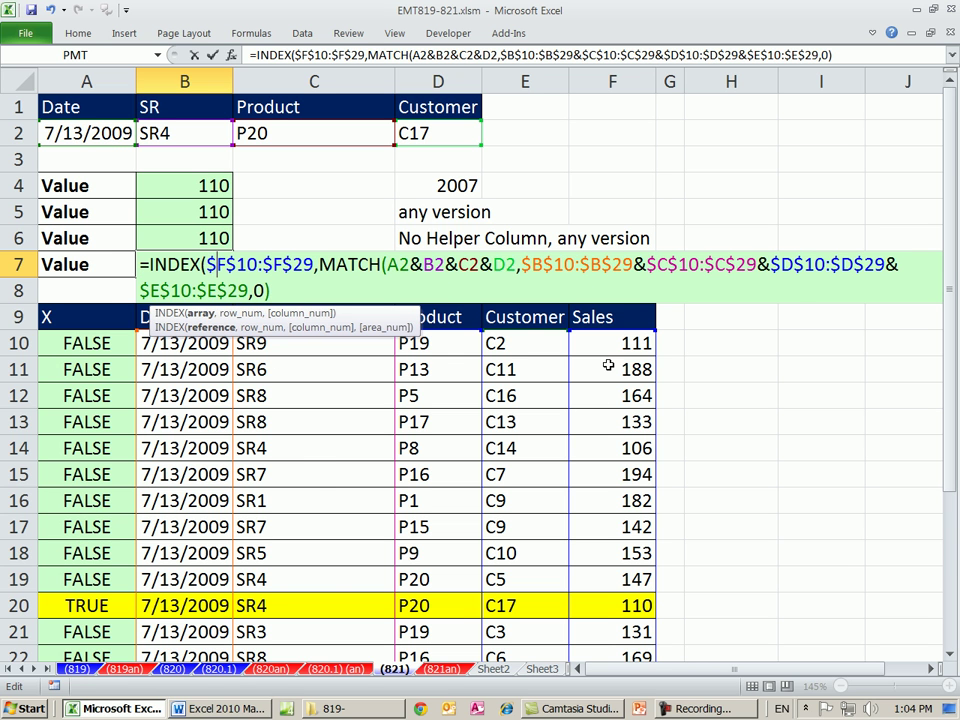
pyautogui.moveTo(320, 264); pyautogui.dragTo(335, 300)
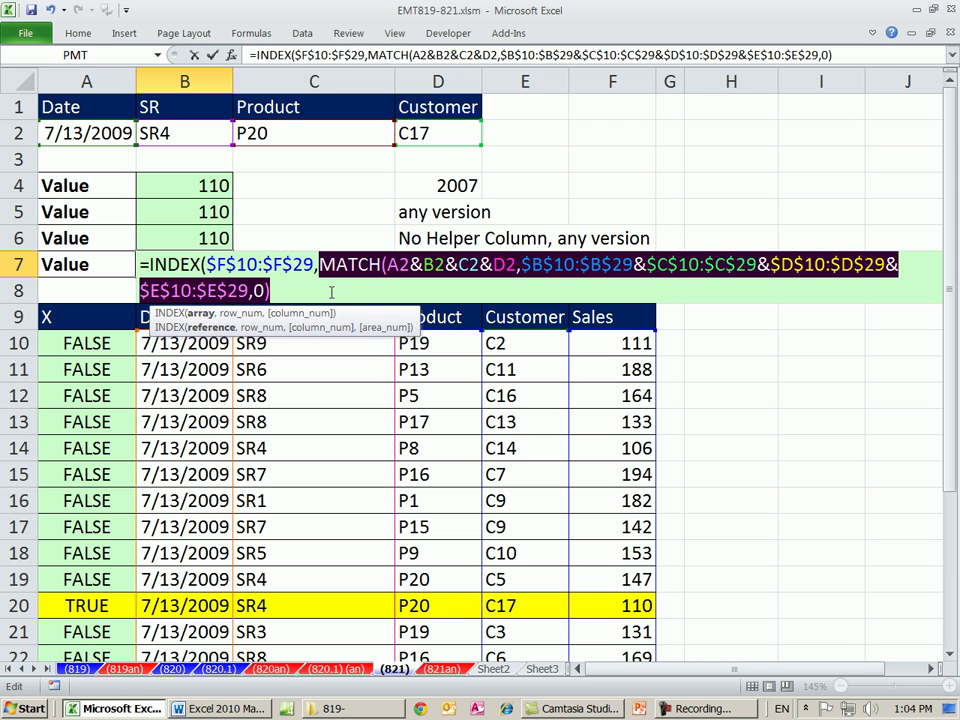
pyautogui.press('F9')
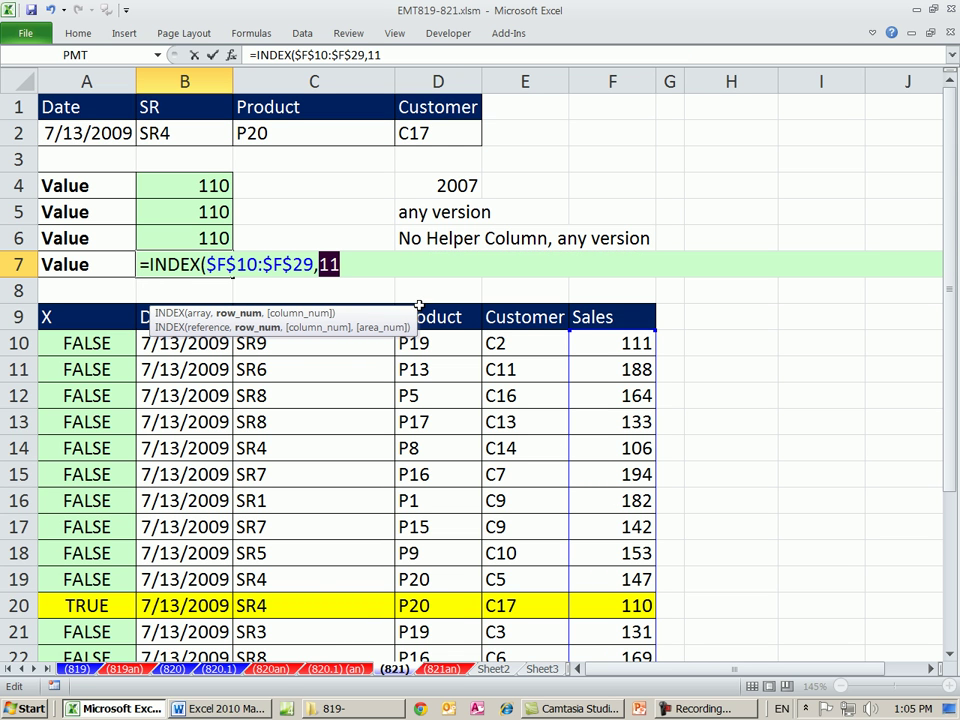
pyautogui.hotkey('ctrl', 'z')
# Close the INDEX and commit B7 as an array formula returning 110
pyautogui.click(340, 291)
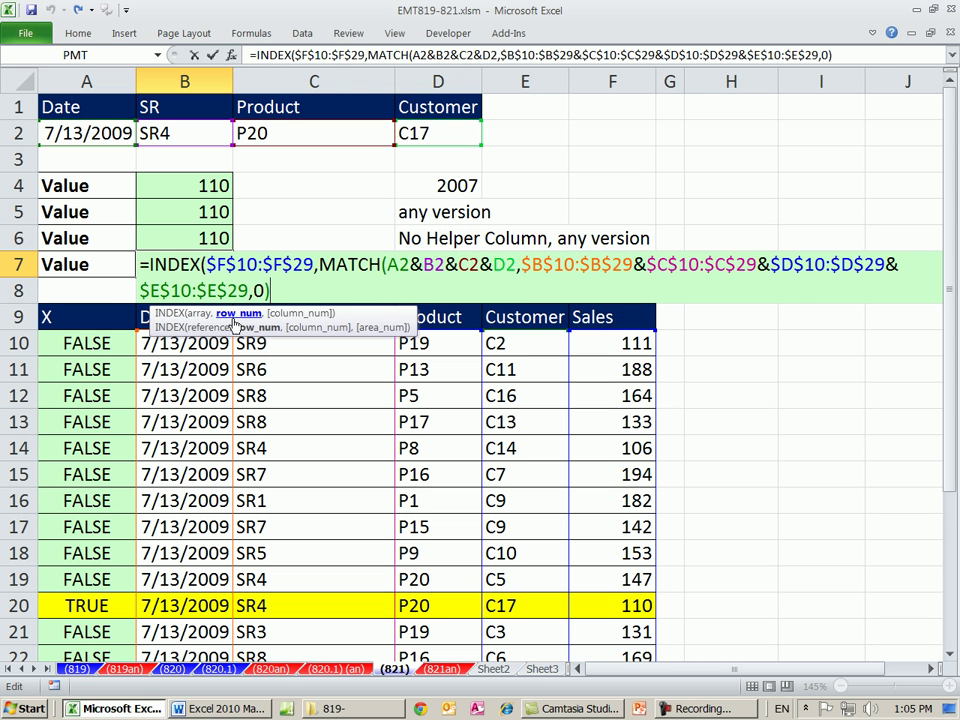
pyautogui.write(')')
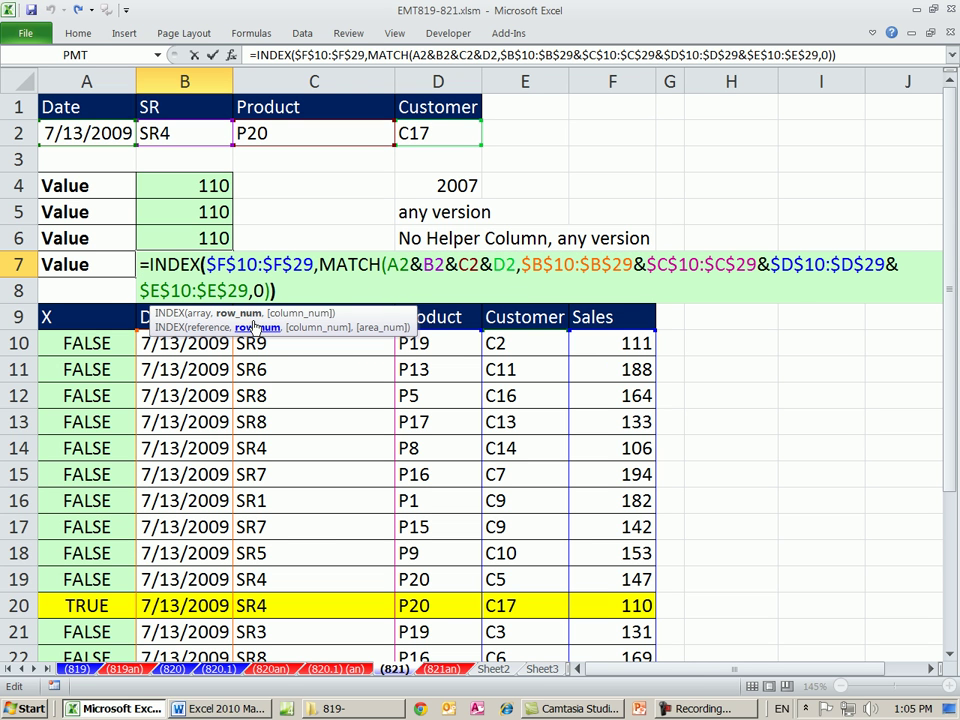
pyautogui.hotkey('ctrl', 'shift', 'Return')
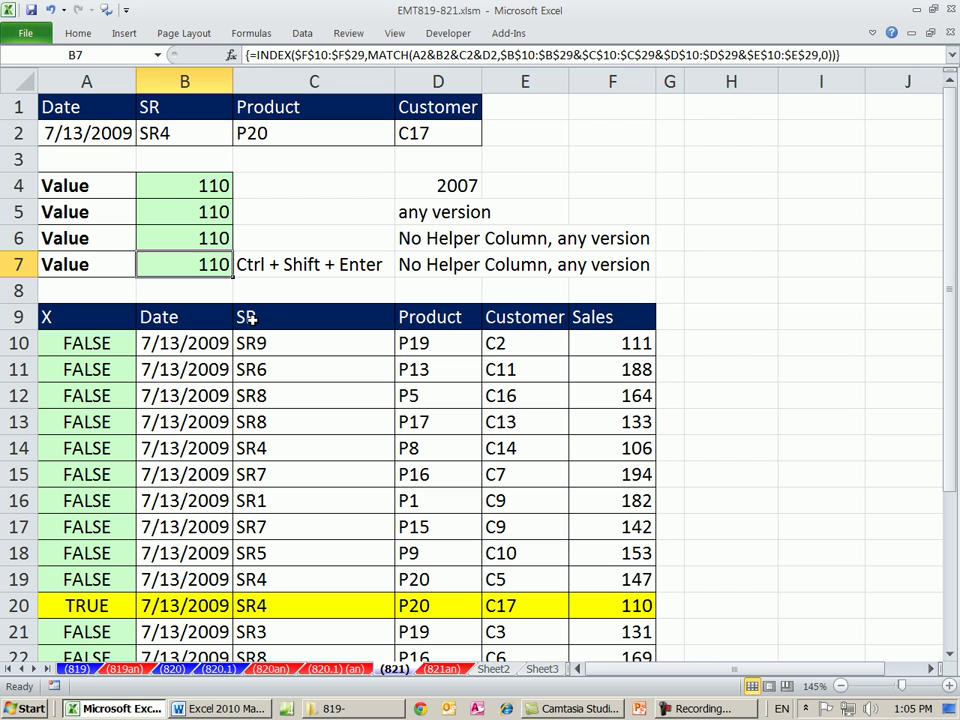
# Change the customer in D2 to C5 so all lookups return 147, then review B4's SUMIFS formula
pyautogui.click(447, 130)
pyautogui.write('C5')
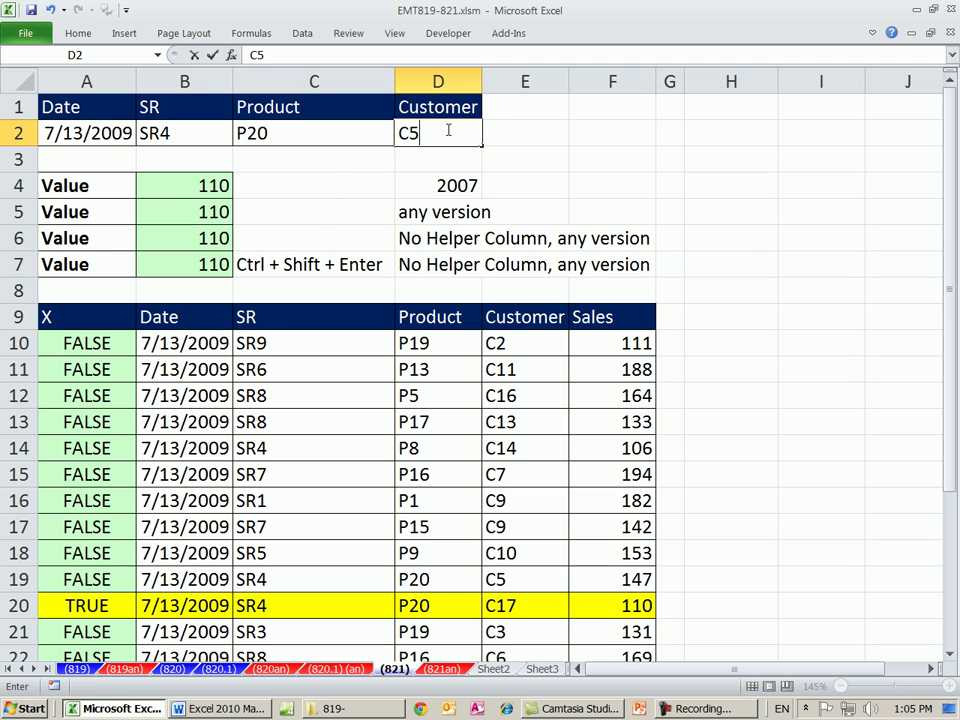
pyautogui.hotkey('ctrl', 'Return')
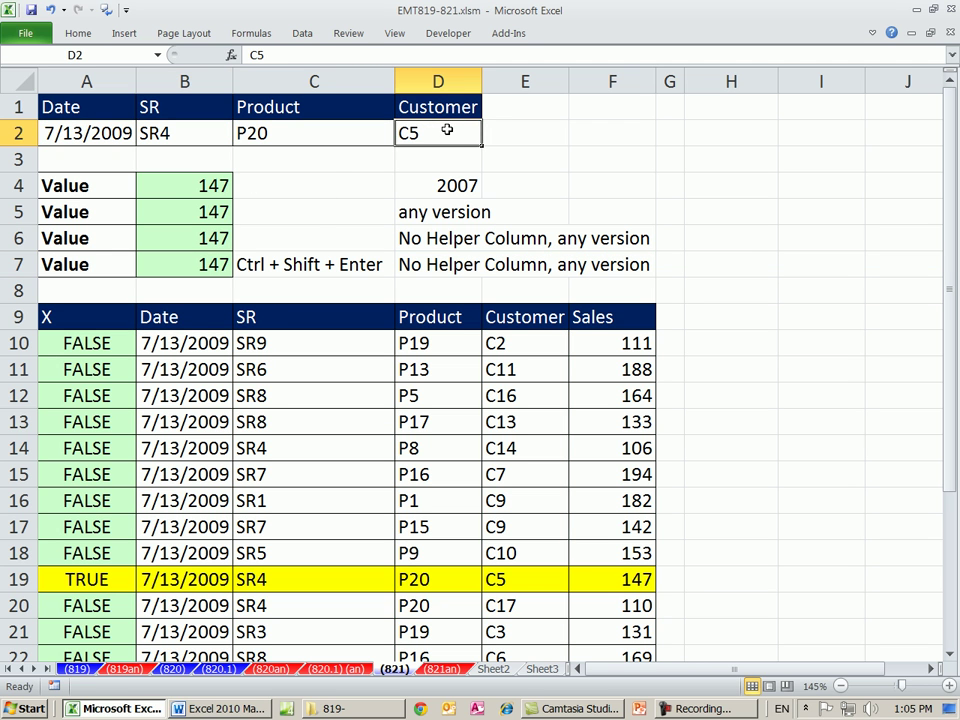
pyautogui.doubleClick(218, 186)
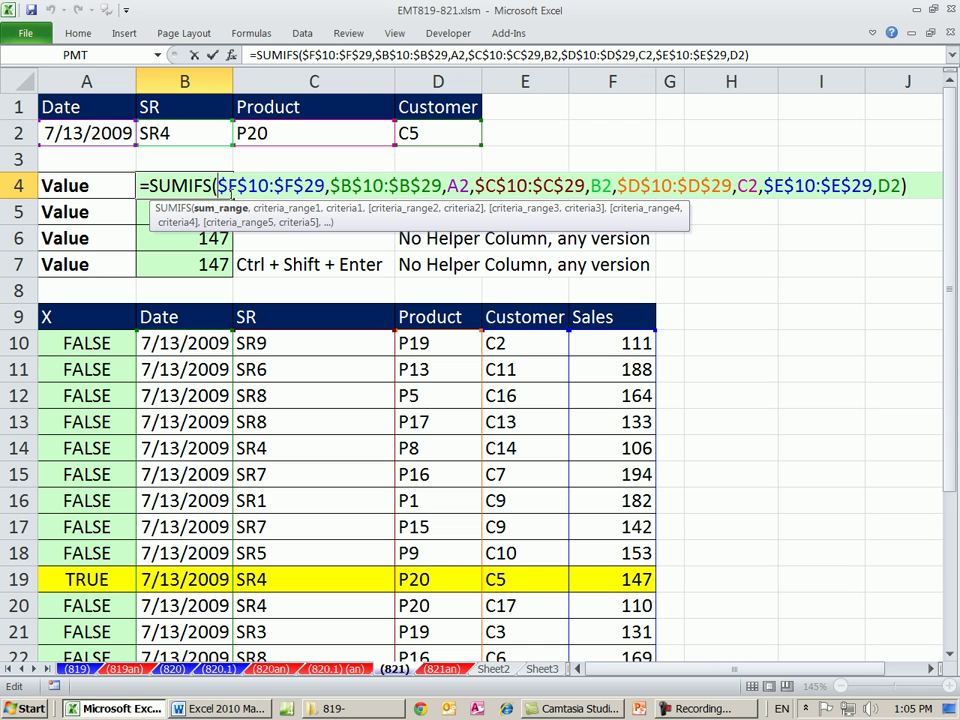
pyautogui.press('Return')
pyautogui.doubleClick(183, 212)
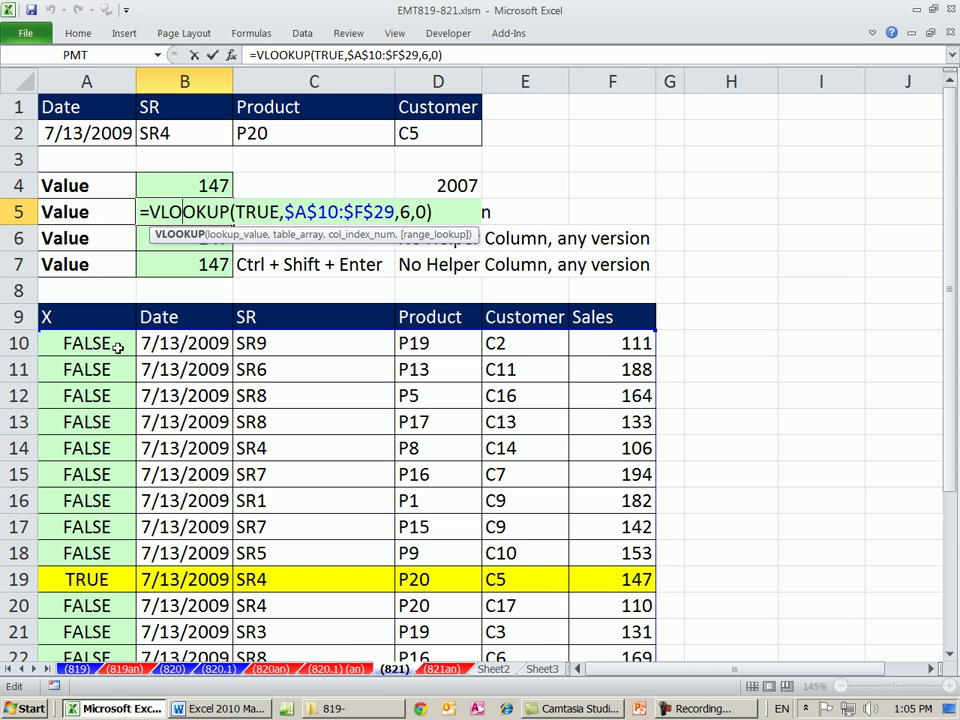
pyautogui.press('Escape')
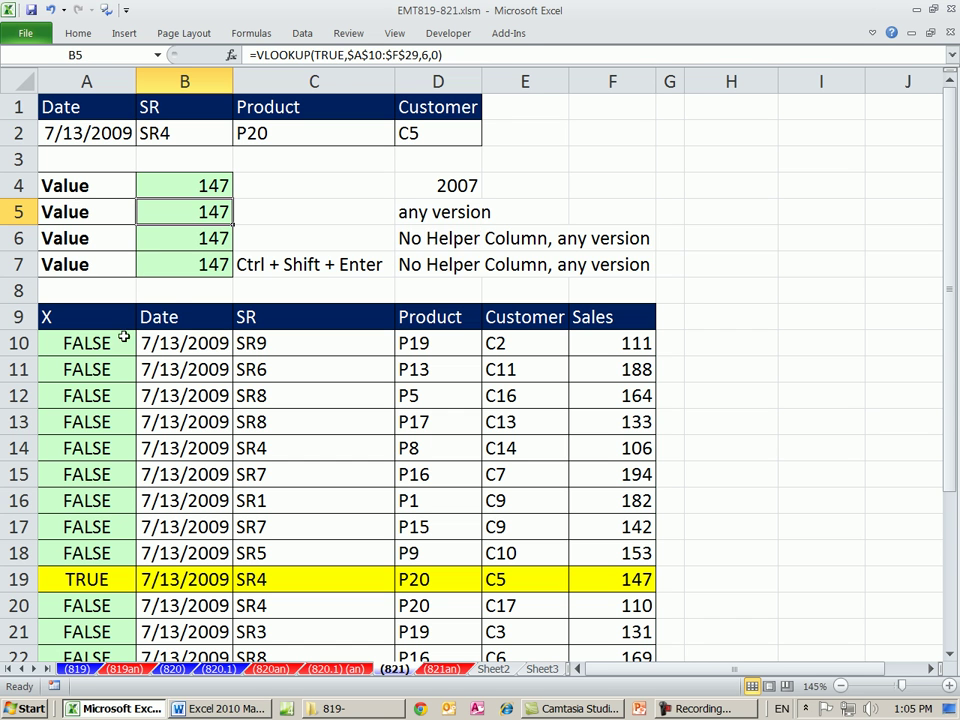
pyautogui.doubleClick(163, 241)
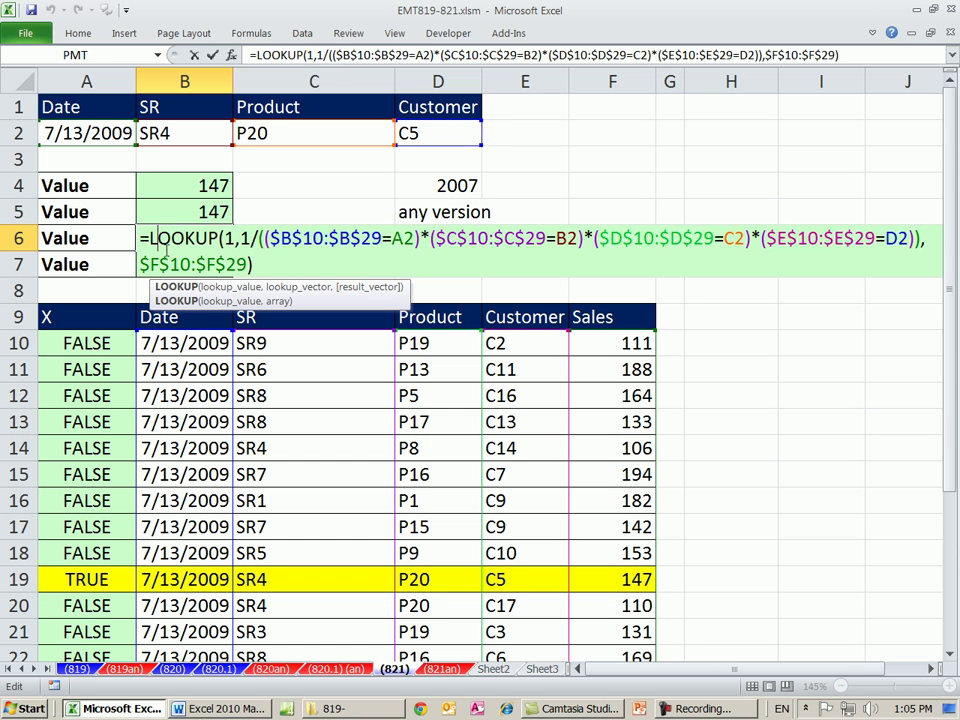
pyautogui.press('Escape')
pyautogui.click(204, 264)
pyautogui.doubleClick(183, 264)
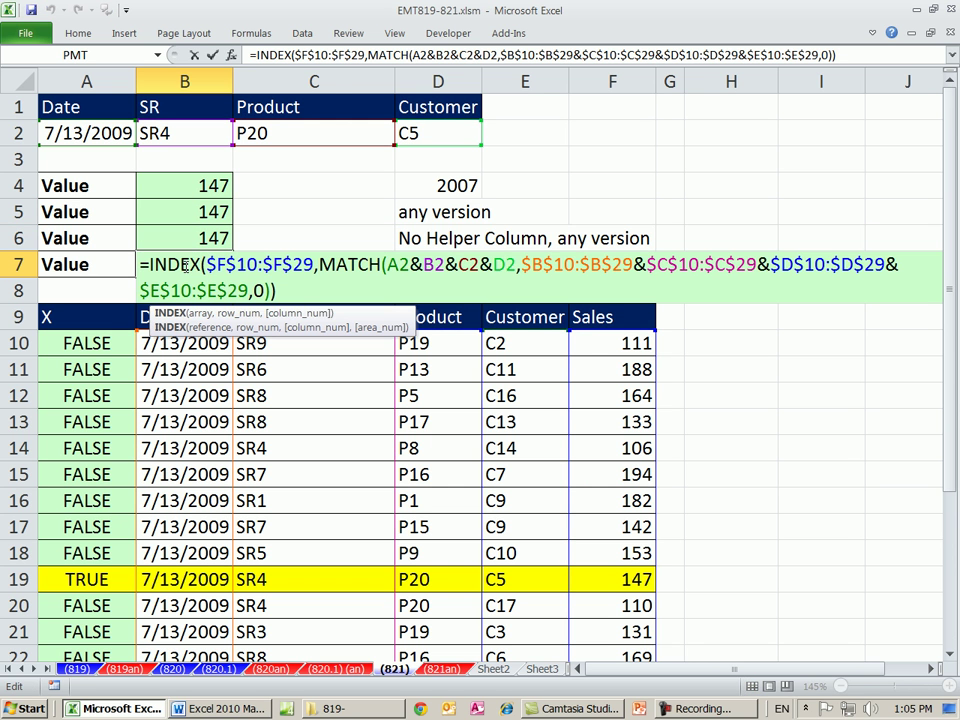
pyautogui.press('Escape')
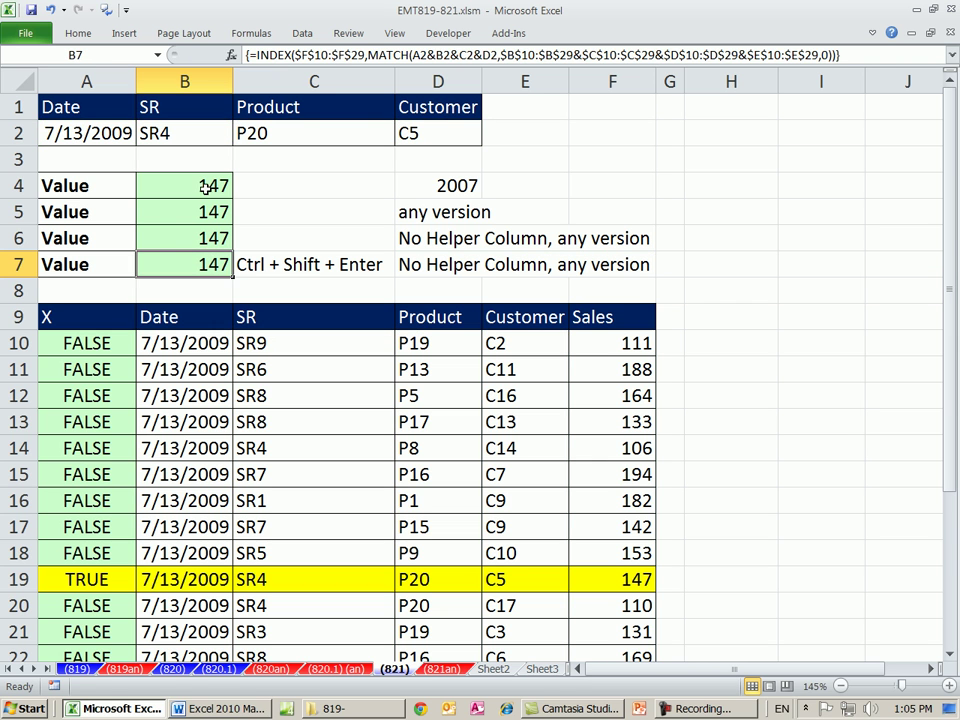
pyautogui.click(205, 187)
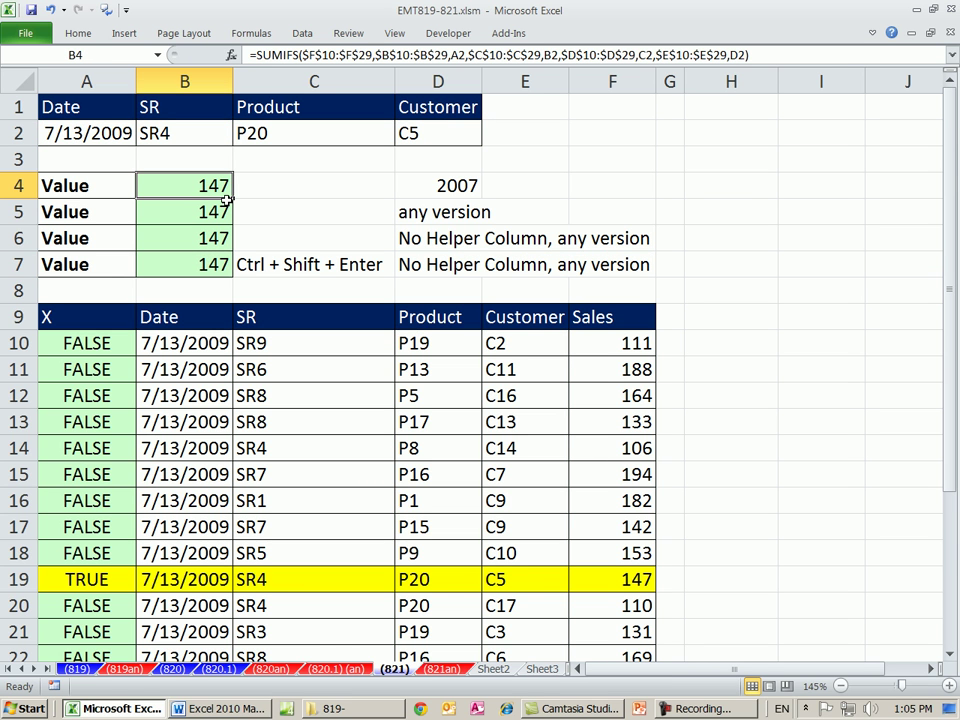